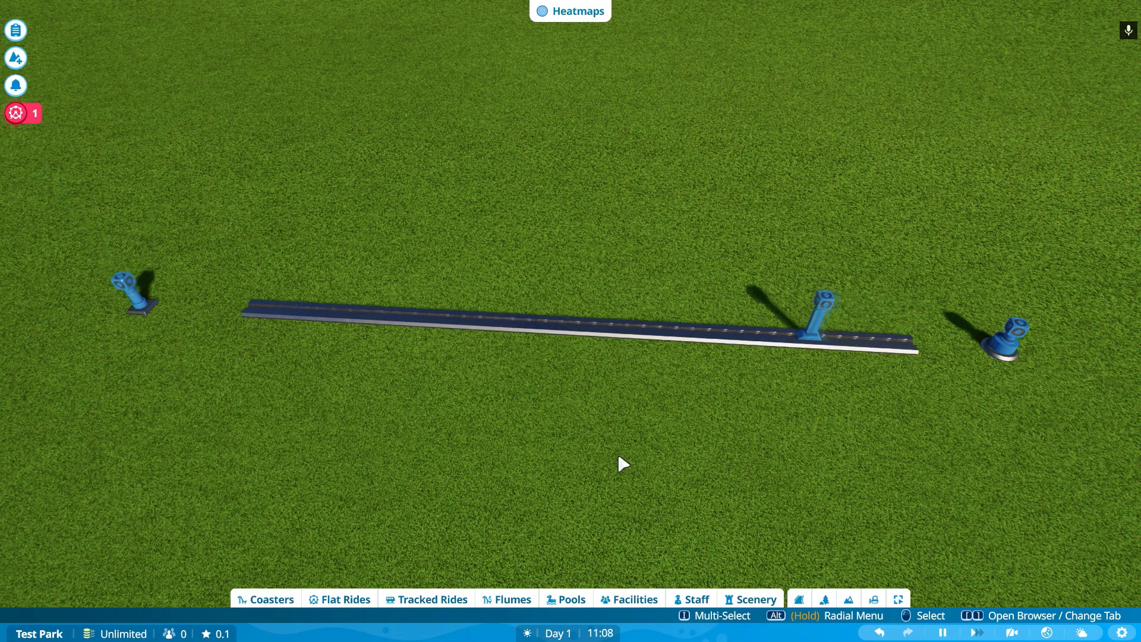
# Step: Place a Moving Platform - Rotational from the interactive props on the grass behind the horizontal track platform
pyautogui.click(752, 599)
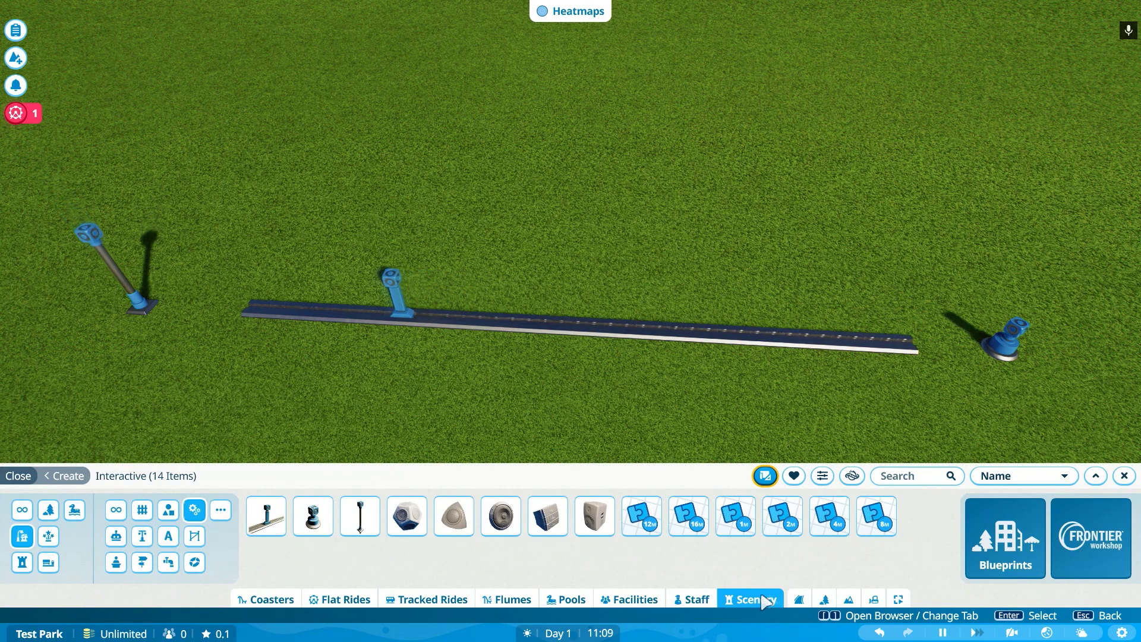
pyautogui.click(1005, 538)
pyautogui.click(1006, 538)
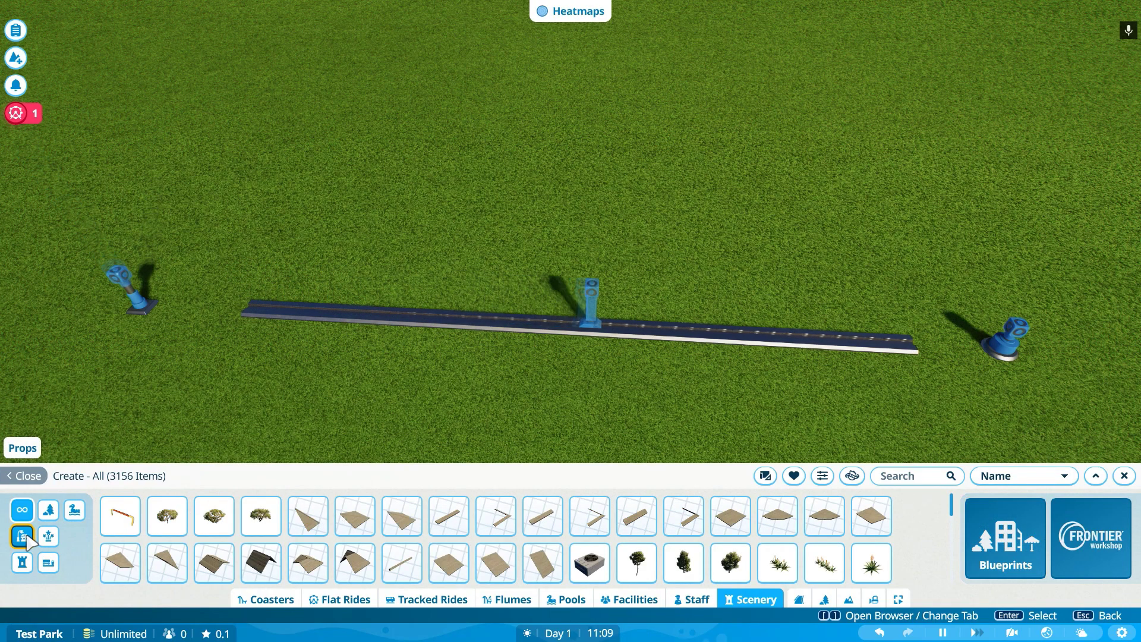
pyautogui.click(24, 537)
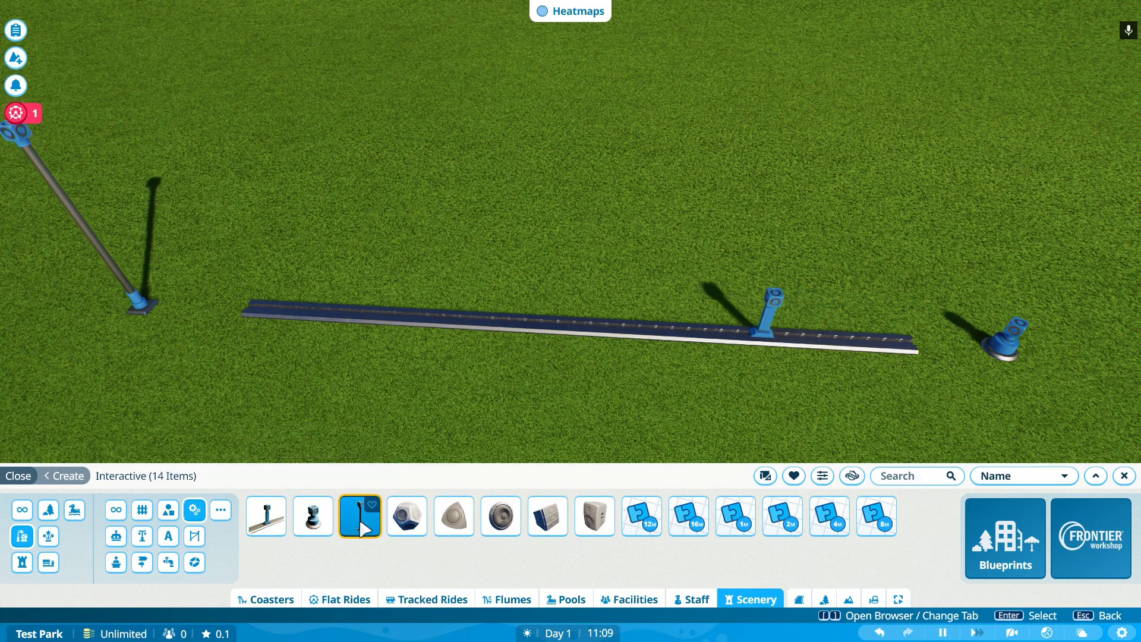
pyautogui.click(314, 518)
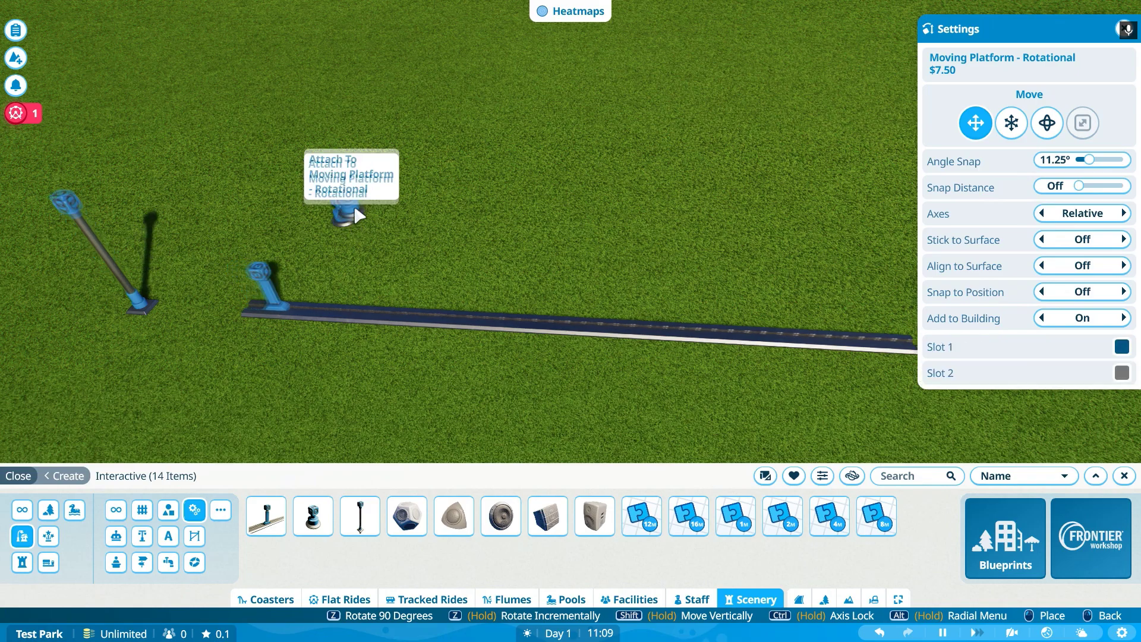
pyautogui.click(347, 219)
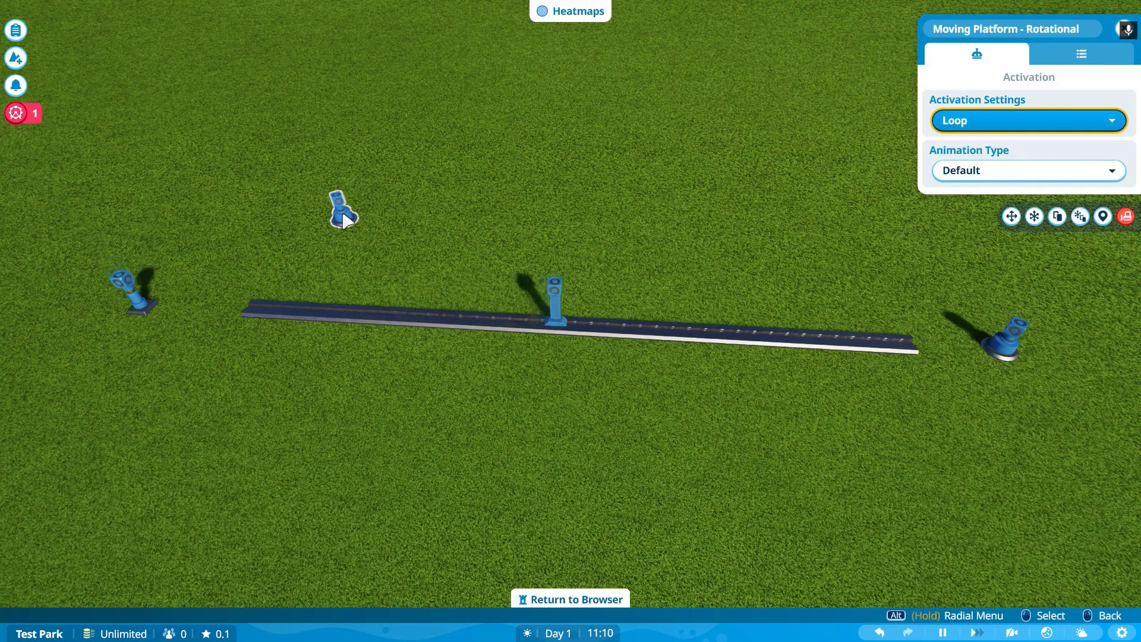
pyautogui.rightClick(345, 219)
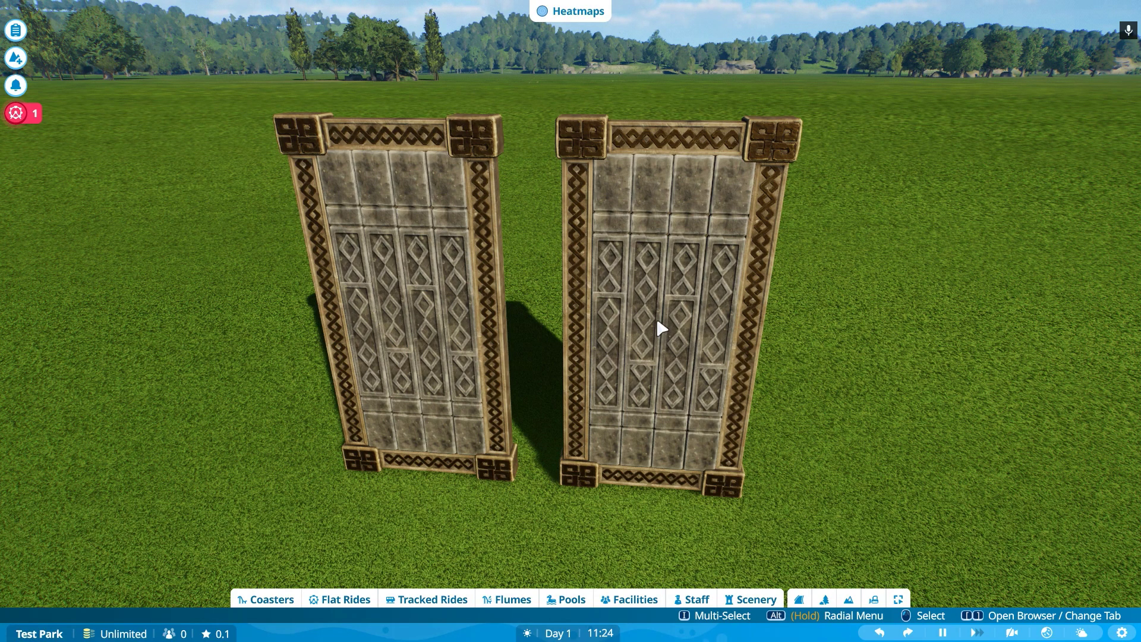
# Step: Examine the stone columns and framed panels inside the right-hand temple door's scenery group without keeping any edit
pyautogui.doubleClick(767, 275)
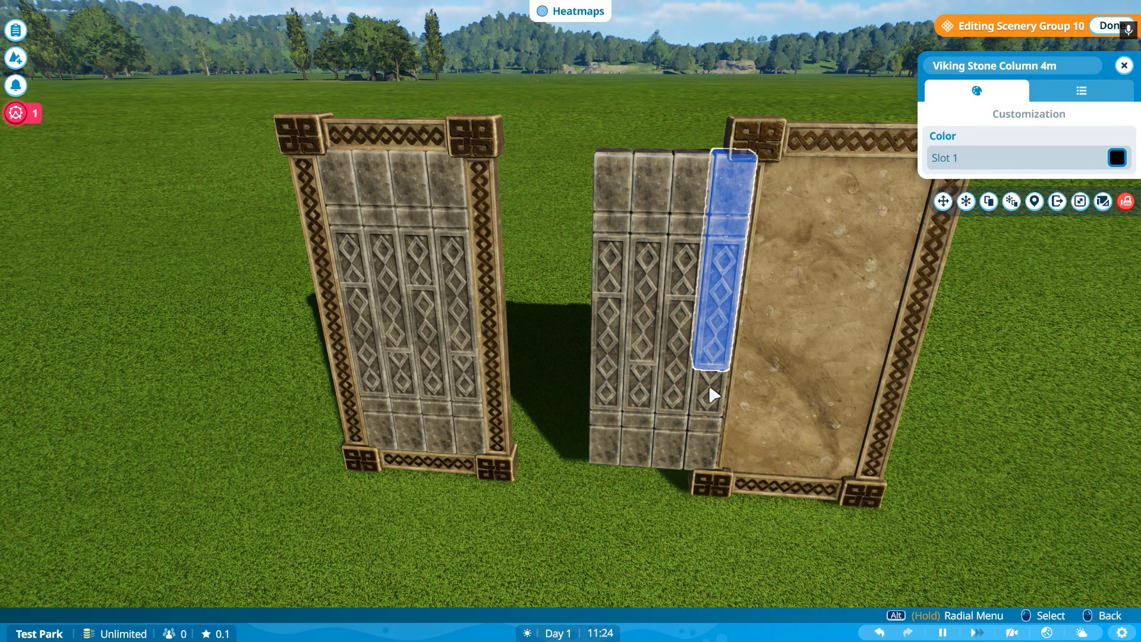
pyautogui.click(711, 392)
pyautogui.click(678, 346)
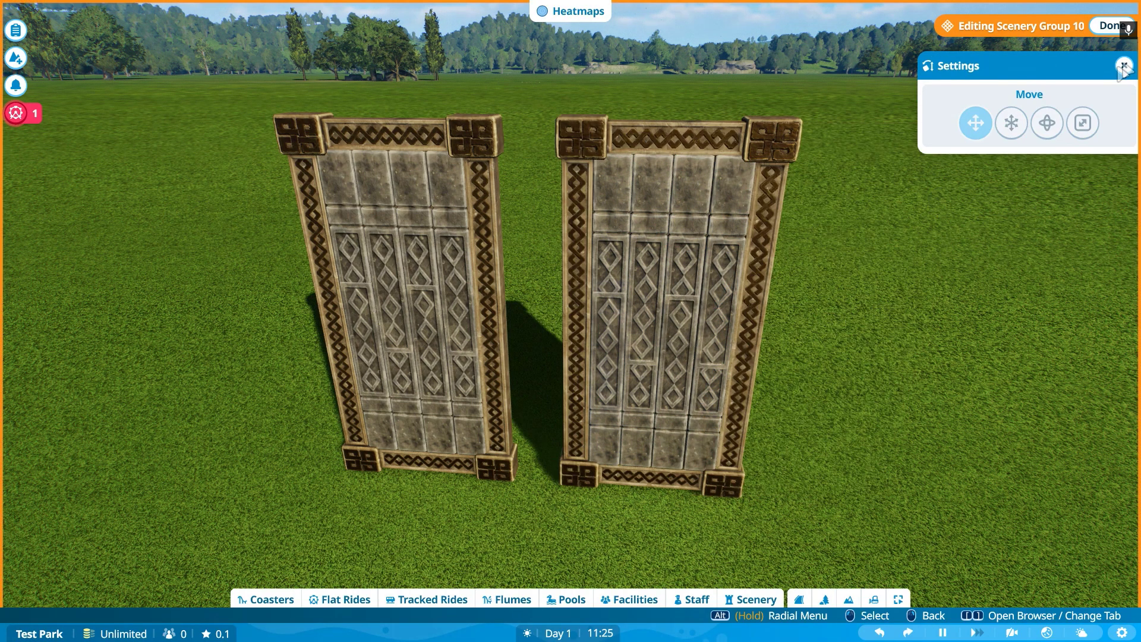
pyautogui.click(1117, 26)
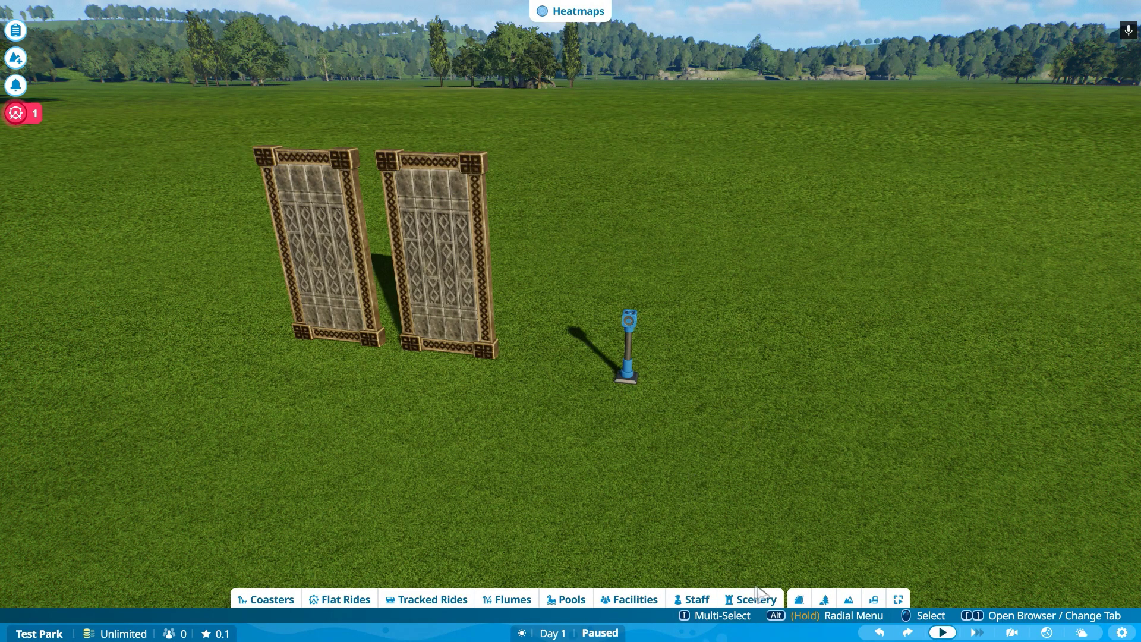
# Step: Attach two Viking Sign 04 panels to the vertical moving platform, one off to its side and one over the post
pyautogui.click(759, 598)
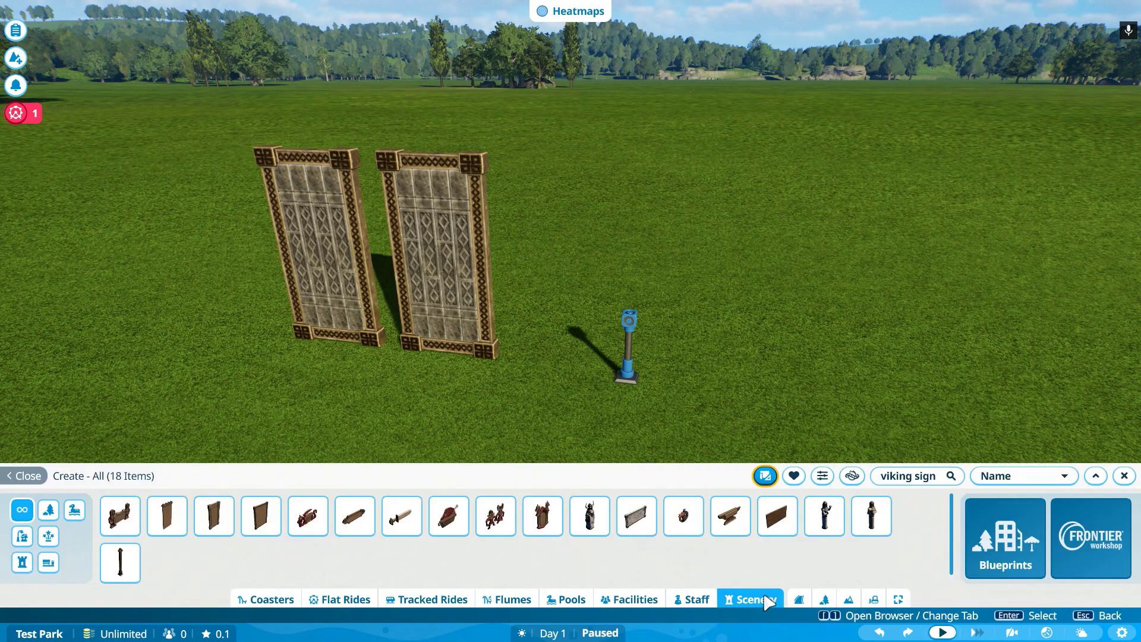
pyautogui.press('space')
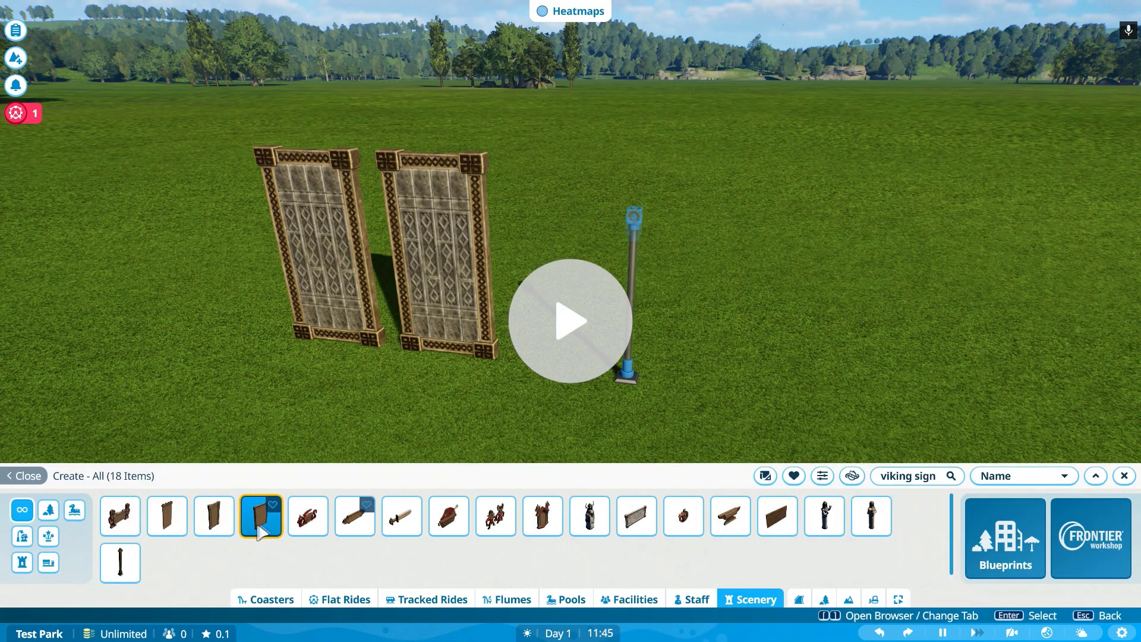
pyautogui.click(262, 529)
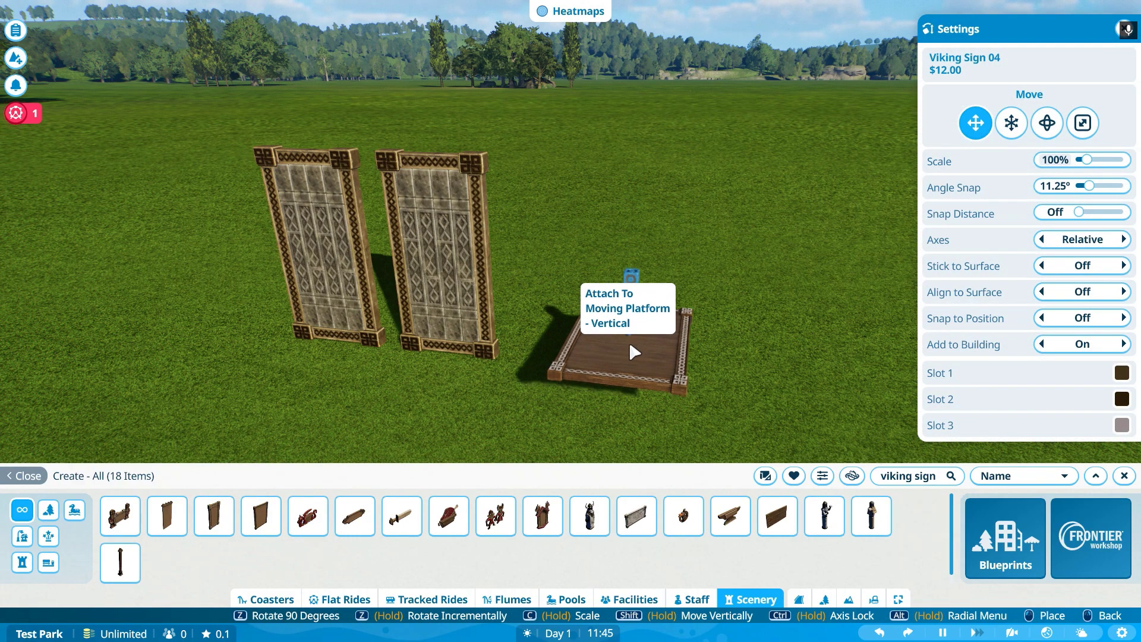
pyautogui.click(633, 351)
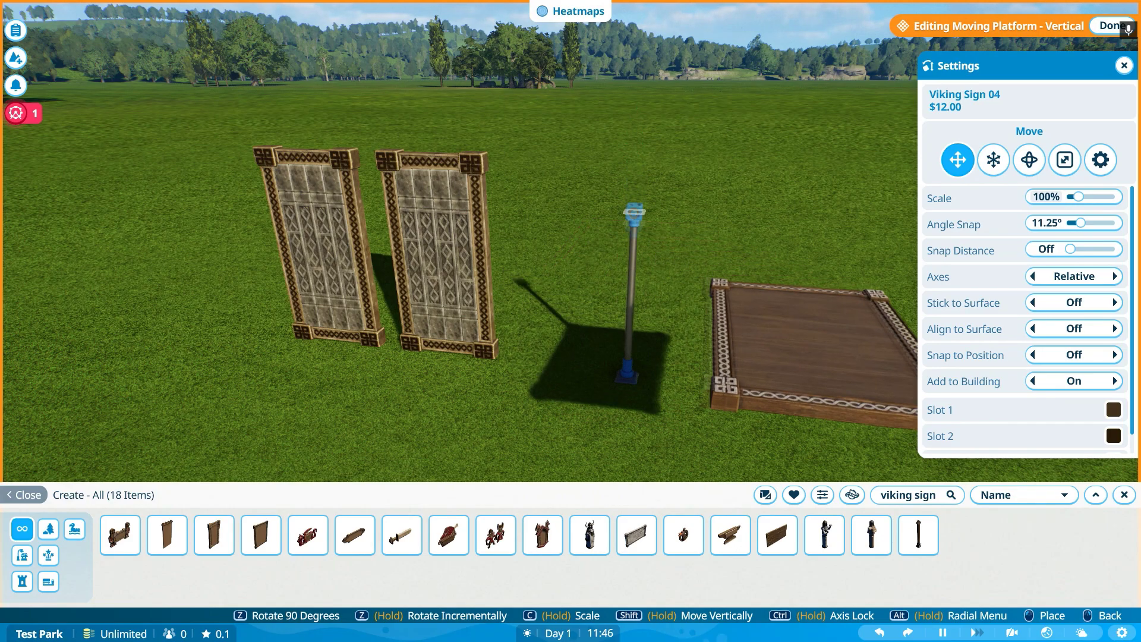
pyautogui.press('s')
pyautogui.press('d')
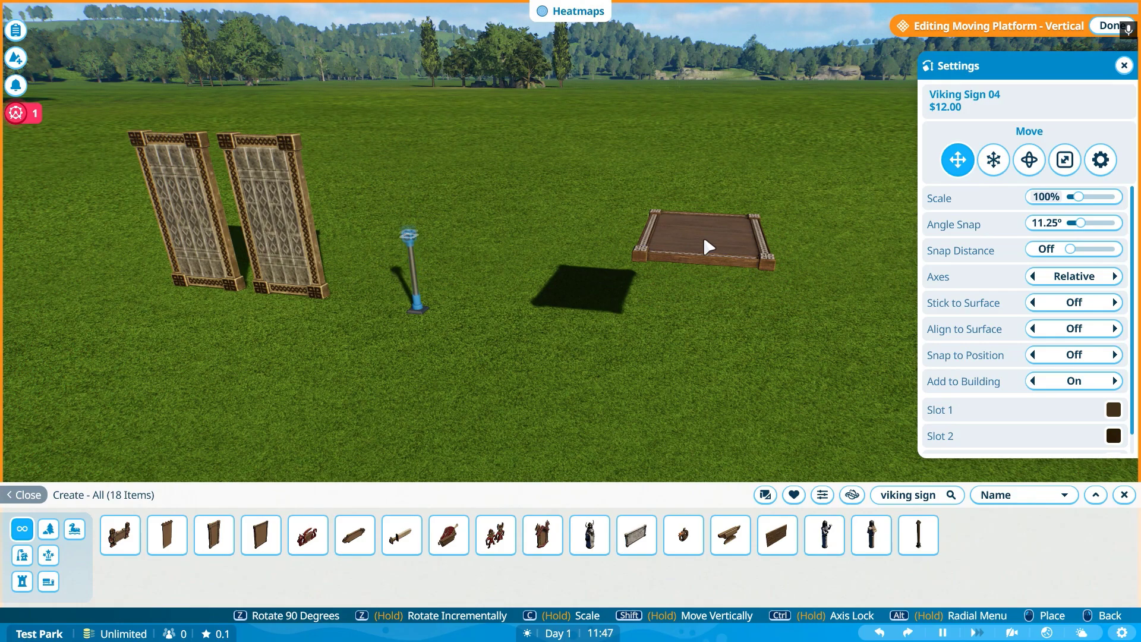
pyautogui.click(709, 247)
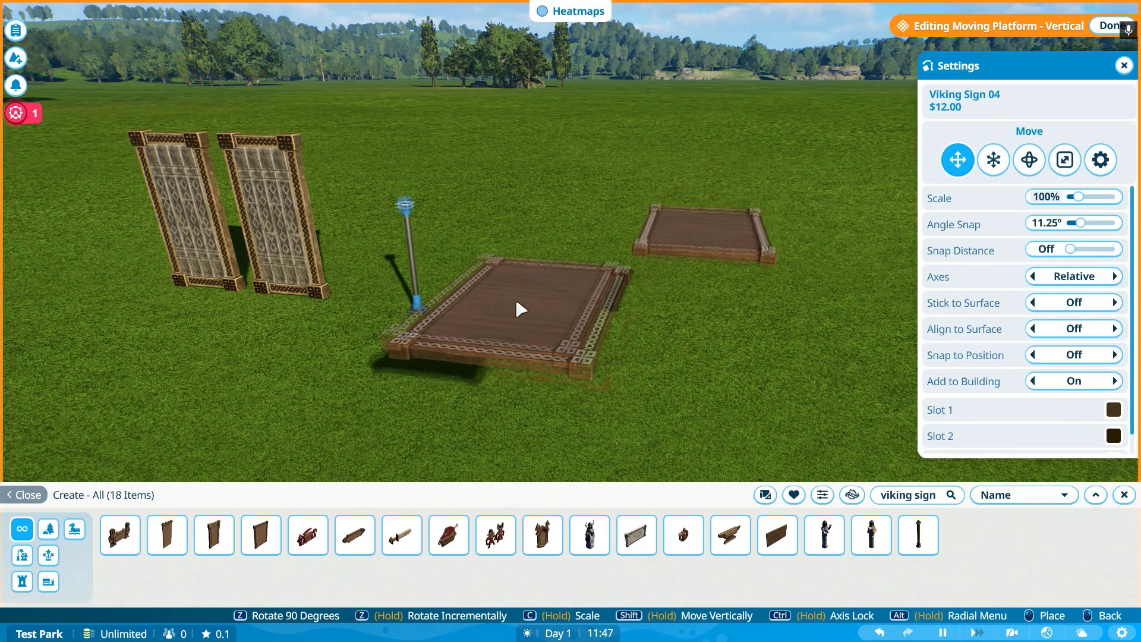
pyautogui.click(428, 272)
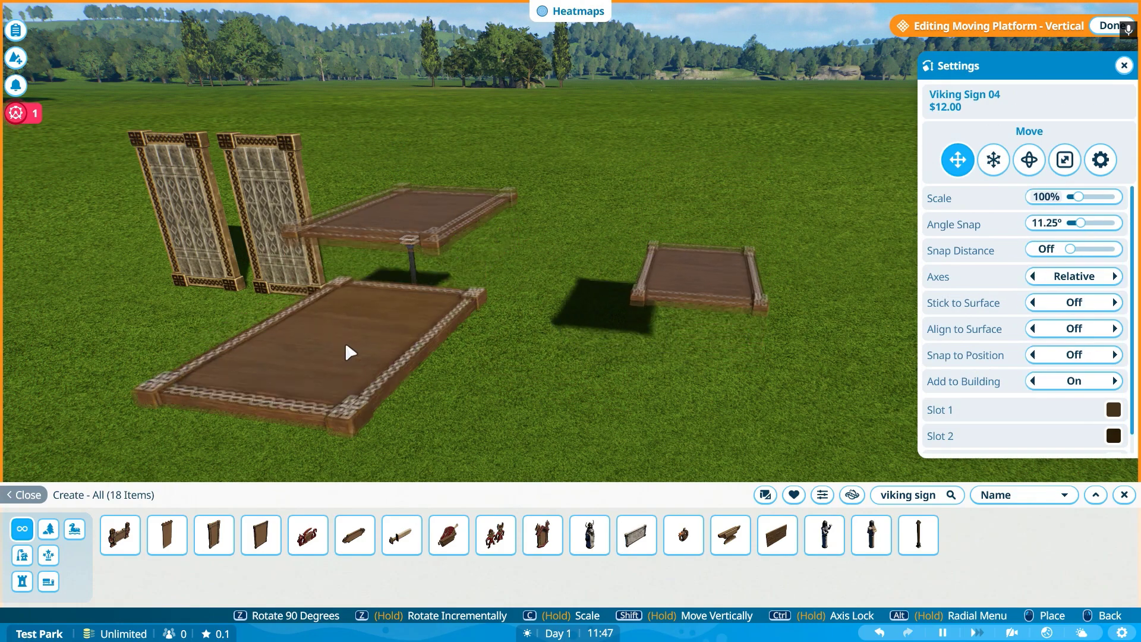
pyautogui.rightClick(347, 348)
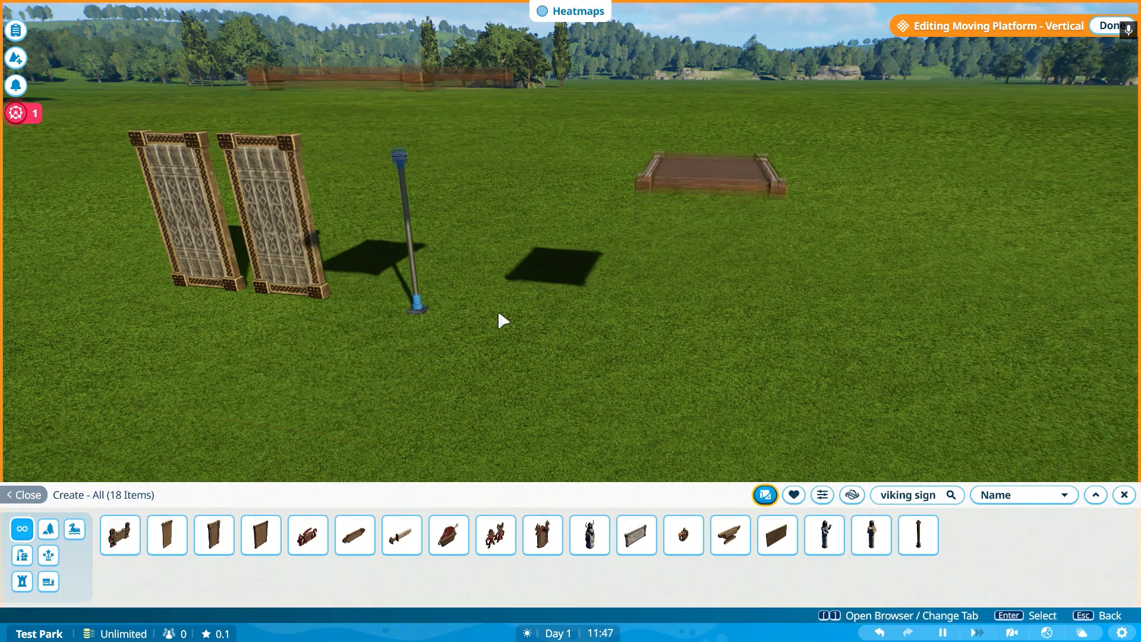
# Step: Attach a Viking Sign 11 statue on top of the panel over the post, pausing the simulation while placing it
pyautogui.click(588, 540)
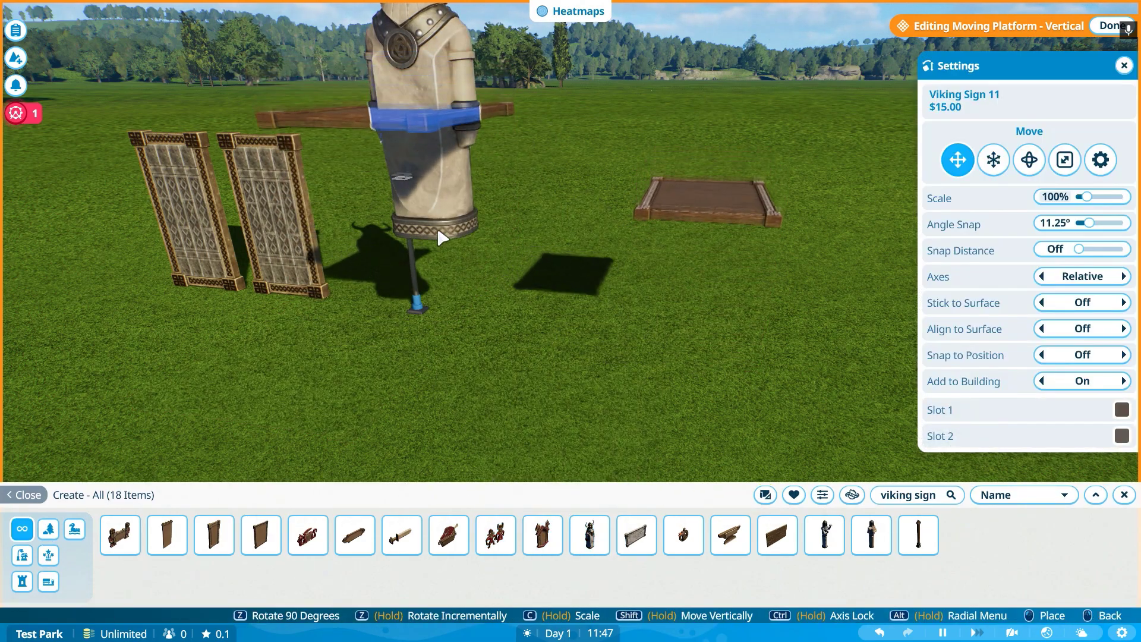
pyautogui.press('space')
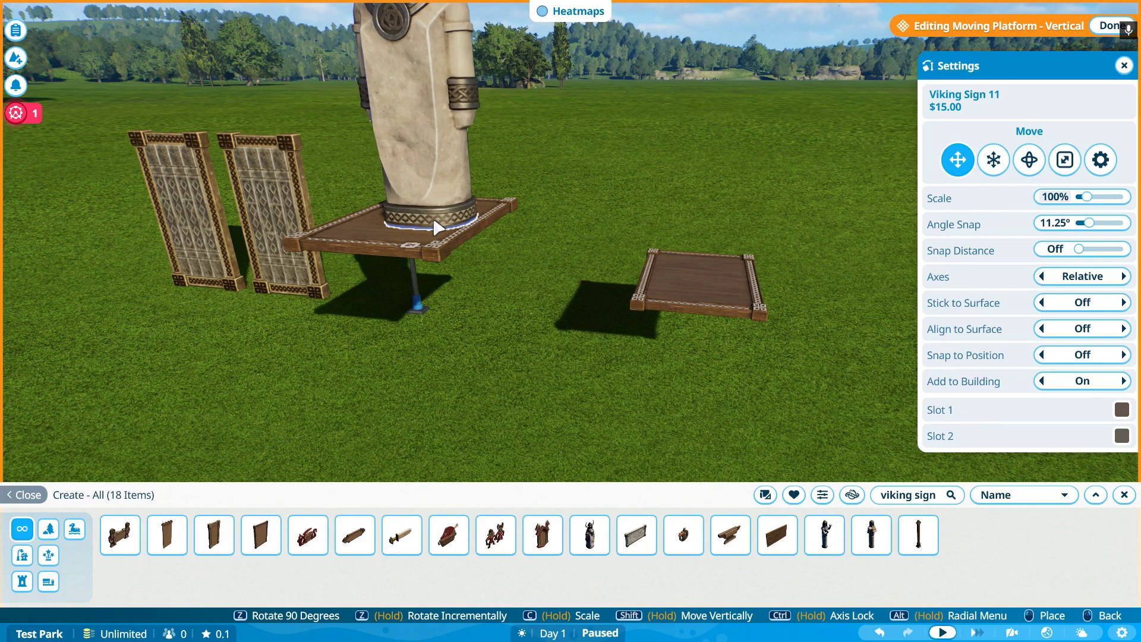
pyautogui.click(435, 222)
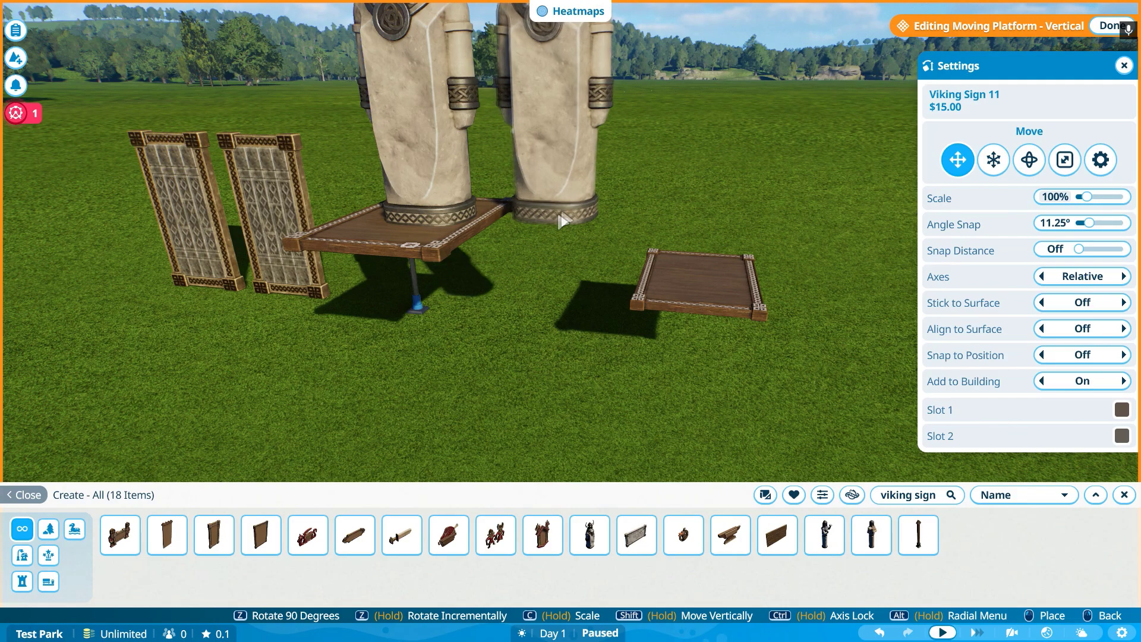
pyautogui.rightClick(578, 208)
pyautogui.press('space')
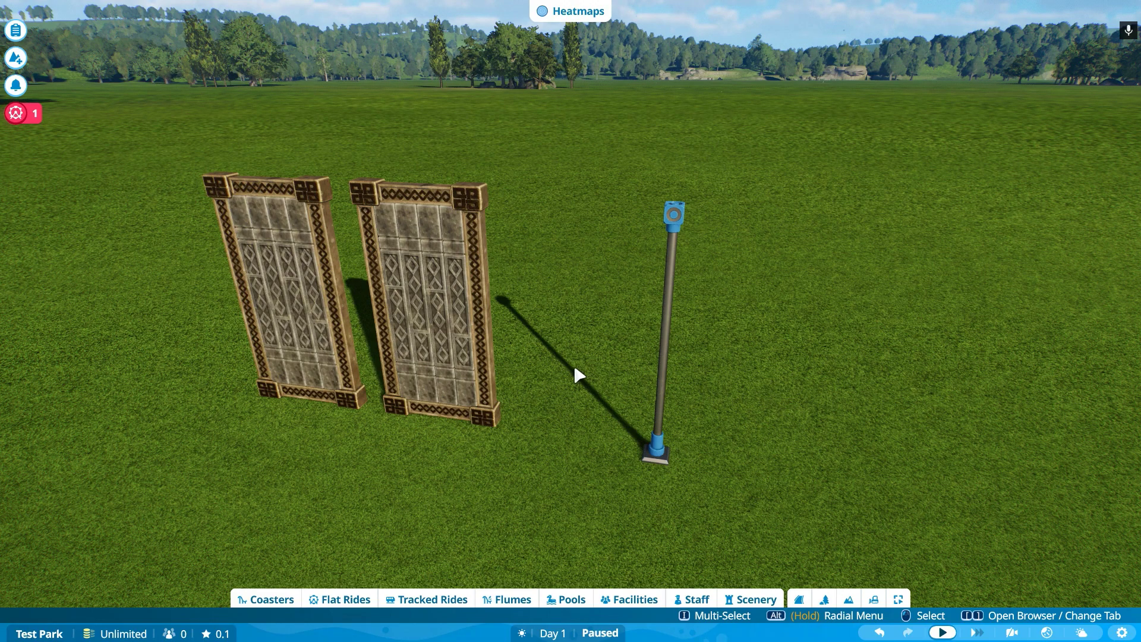
# Step: Open blueprint creation for the right-hand temple door's scenery group
pyautogui.click(479, 315)
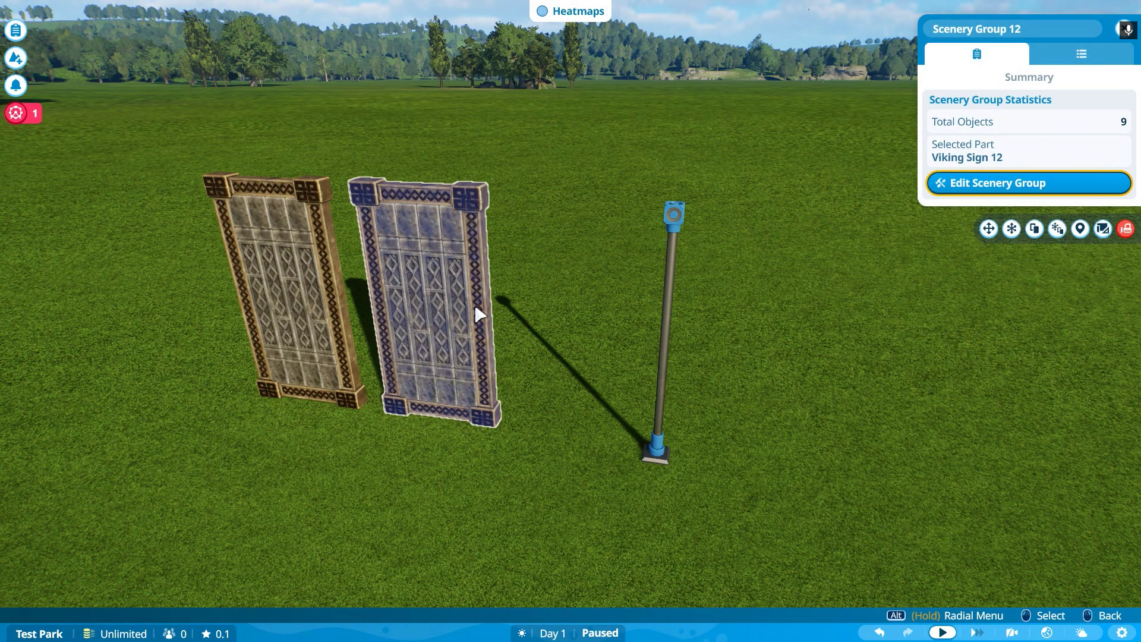
pyautogui.click(1101, 230)
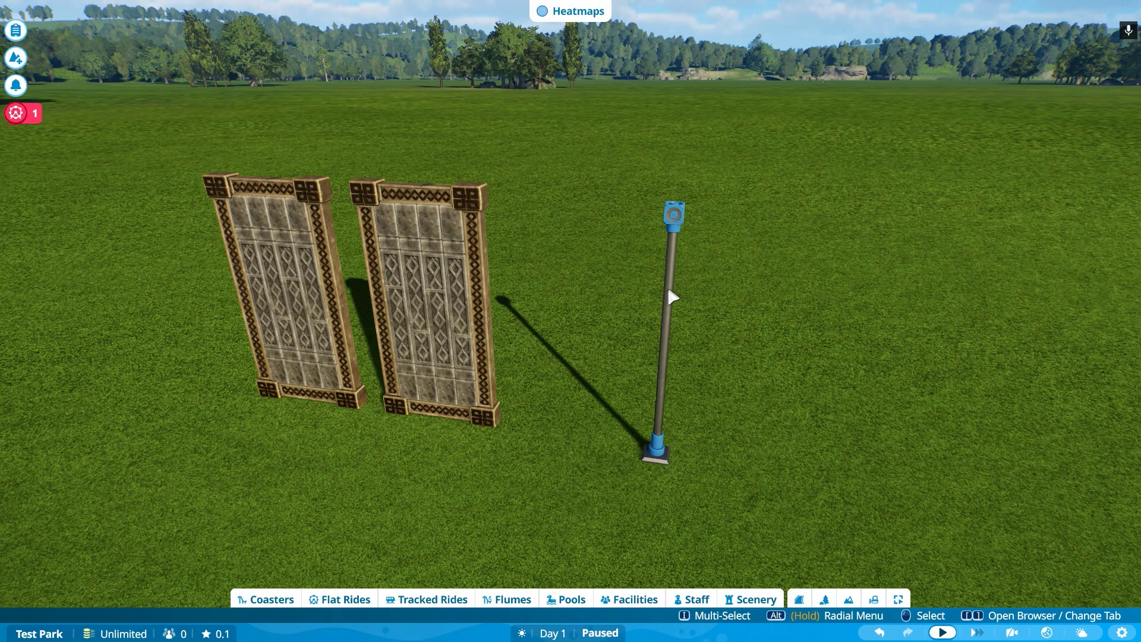
# Step: Attach the saved Temple Door 2 blueprint to the vertical moving platform, rotated so its carved face points forward
pyautogui.click(670, 321)
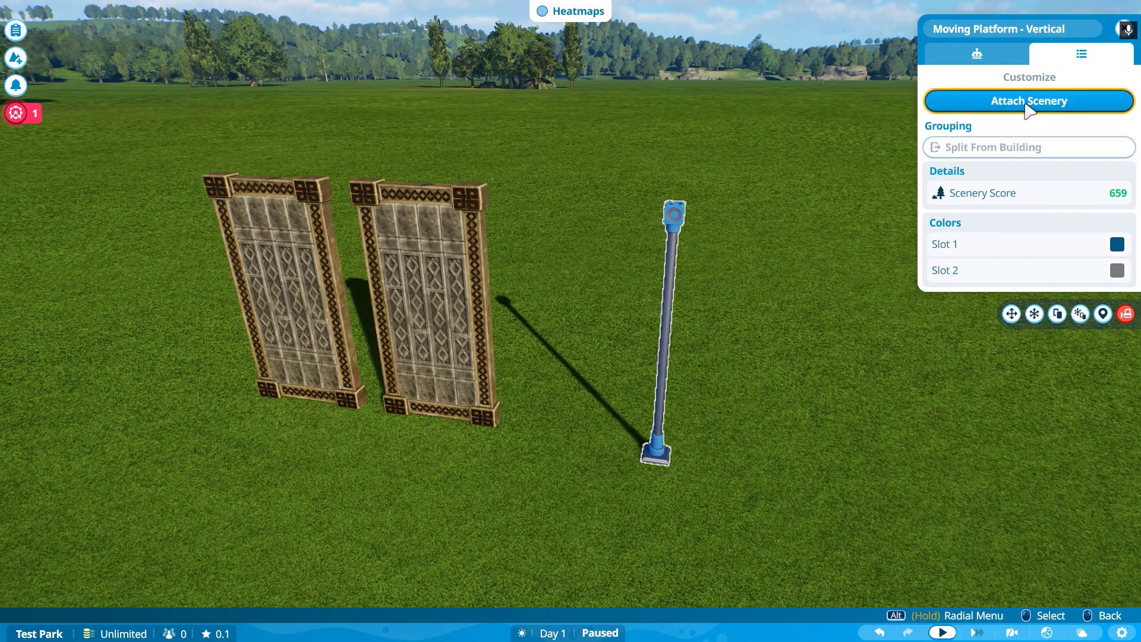
pyautogui.click(1026, 104)
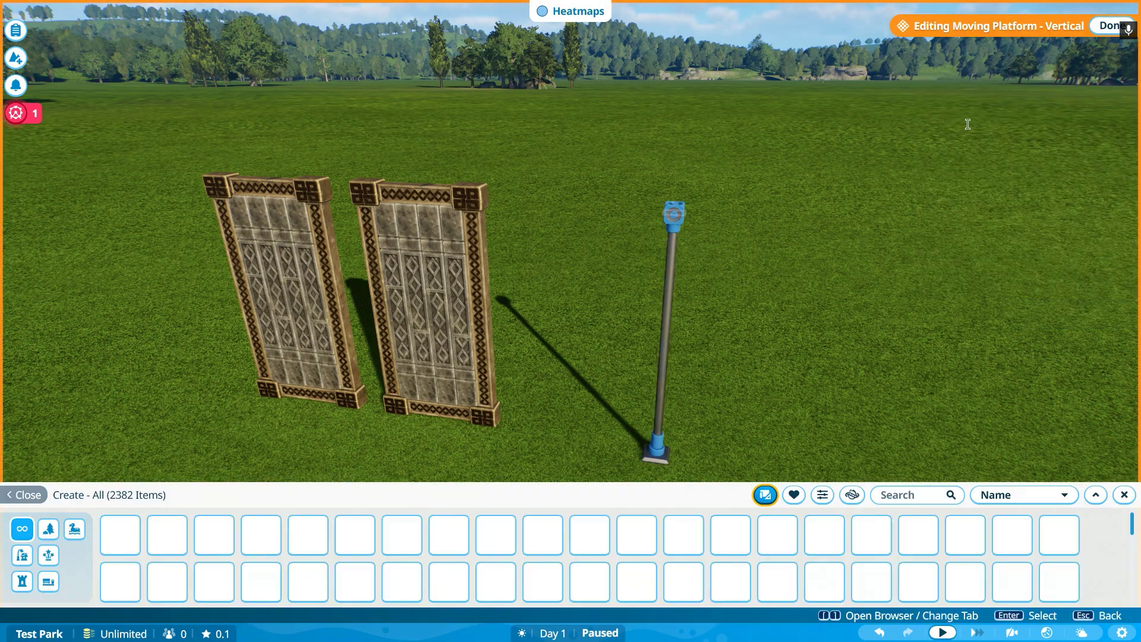
pyautogui.click(765, 497)
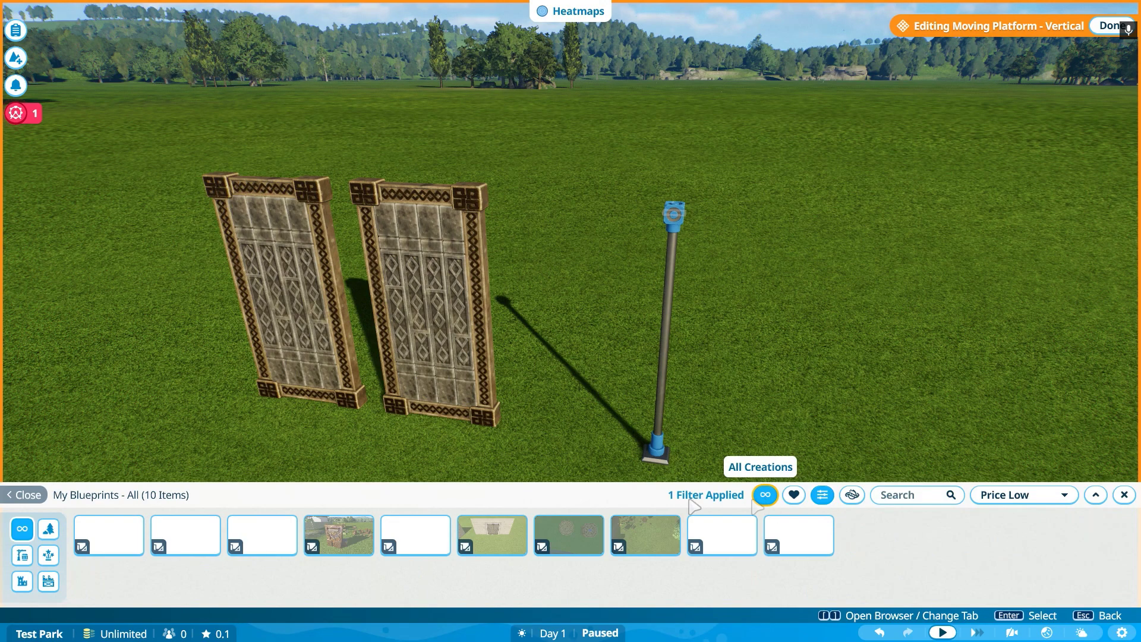
pyautogui.click(185, 537)
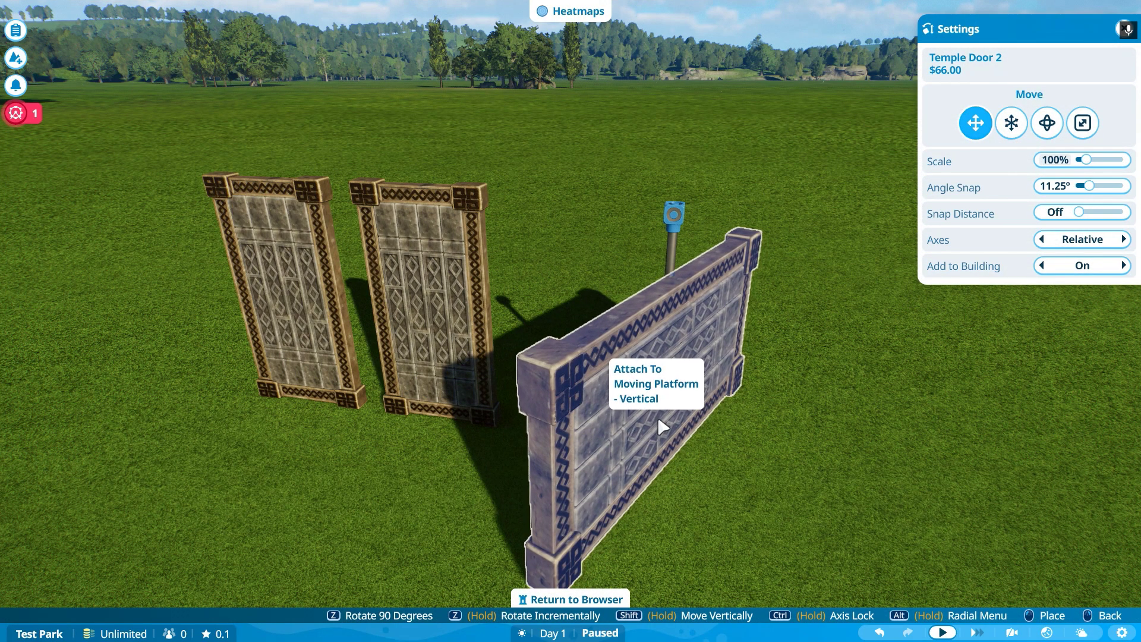
pyautogui.press('z')
pyautogui.press('z')
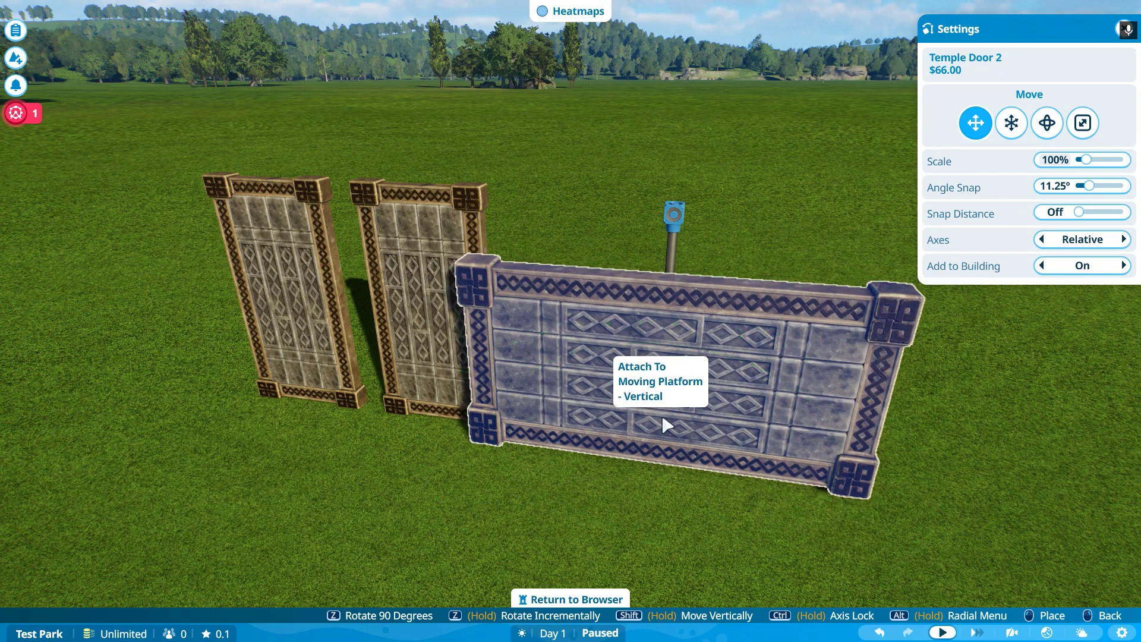
pyautogui.click(663, 420)
pyautogui.click(669, 434)
# Step: Run the simulation to examine how the attached temple door blueprint moves with the vertical platform
pyautogui.rightClick(731, 404)
pyautogui.click(750, 398)
pyautogui.press('space')
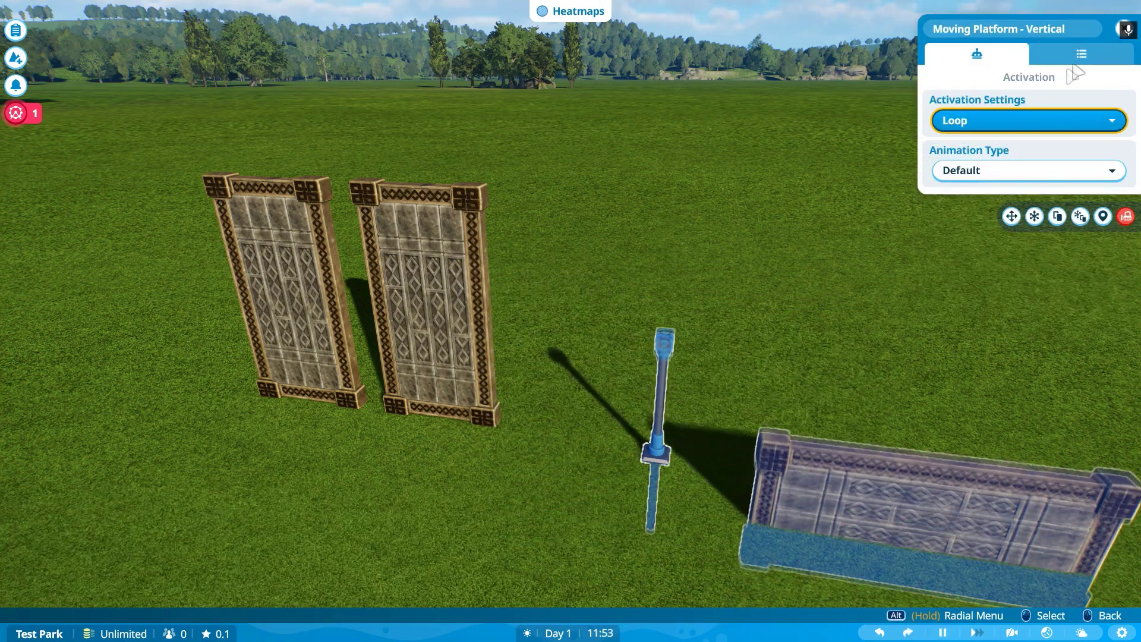
pyautogui.click(1122, 34)
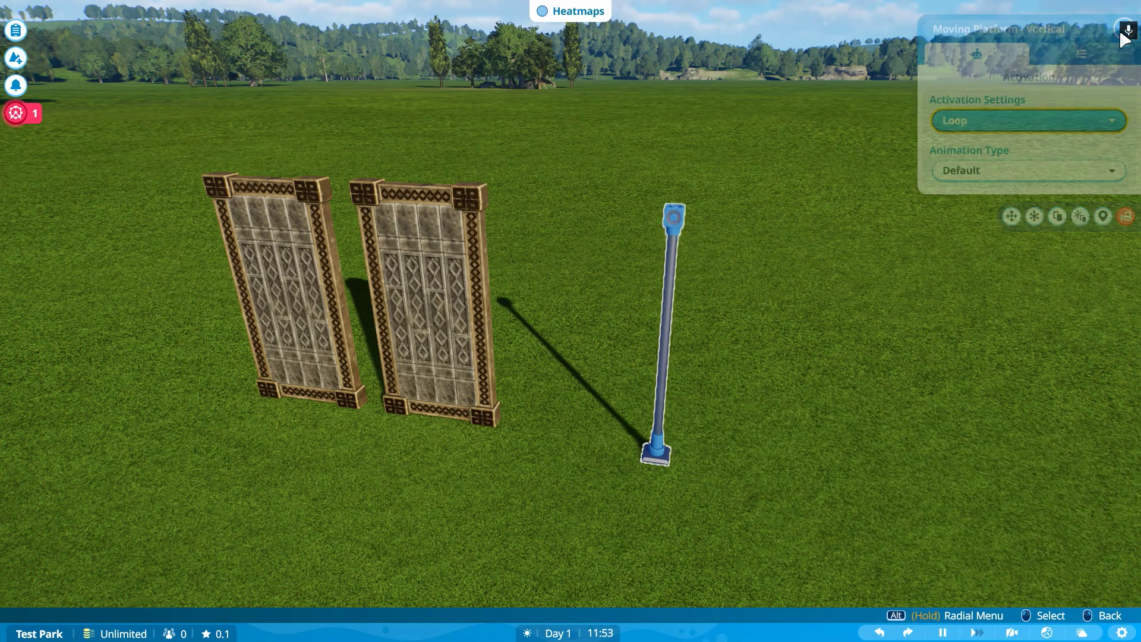
# Step: Duplicate all parts of the right-hand temple door and begin attaching the copy to the vertical moving platform
pyautogui.click(437, 303)
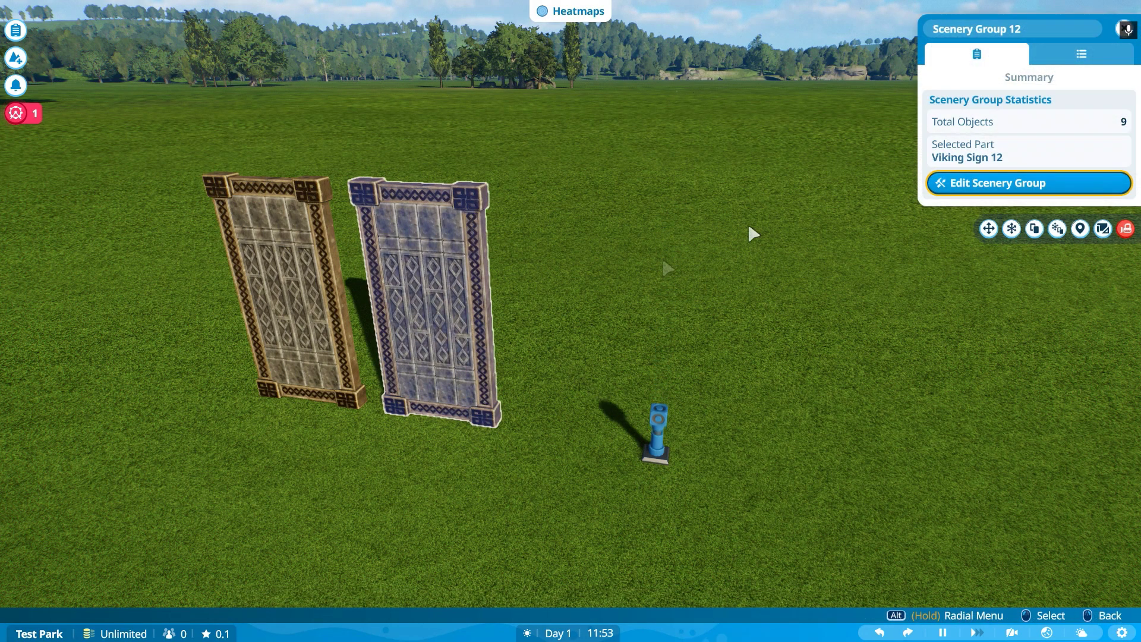
pyautogui.click(993, 185)
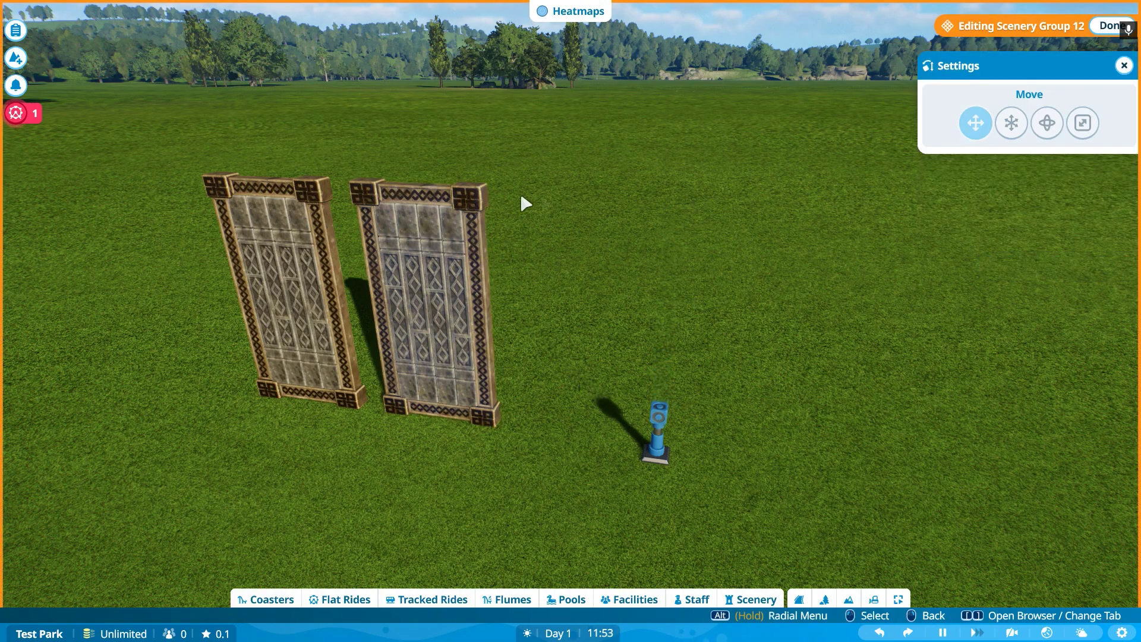
pyautogui.moveTo(301, 124); pyautogui.dragTo(567, 474)
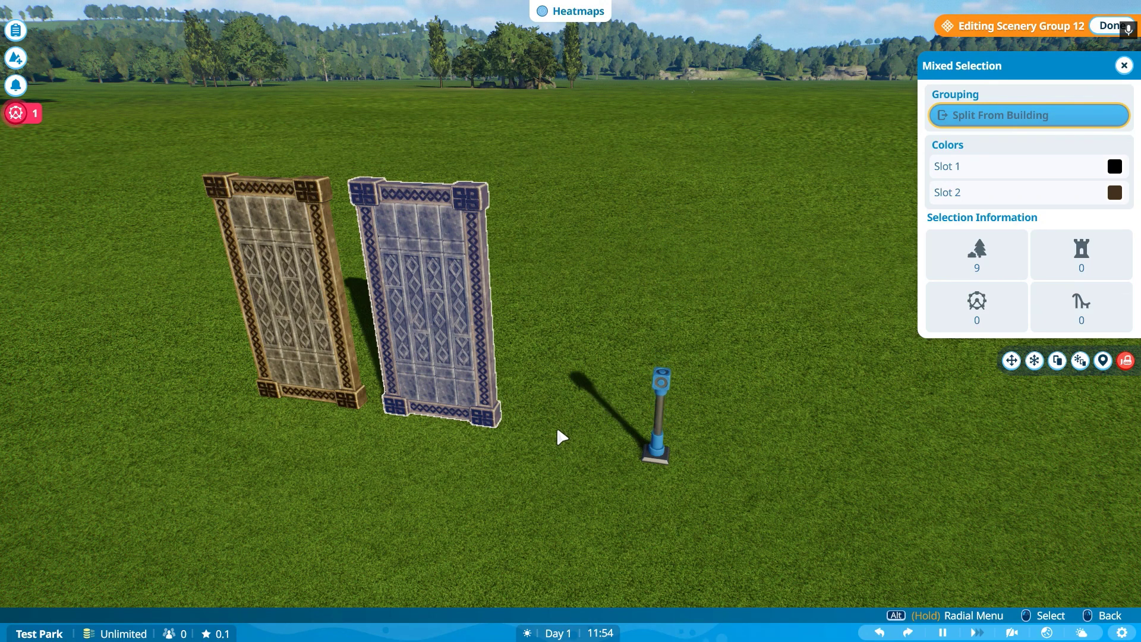
pyautogui.hotkey('ctrl', 'd')
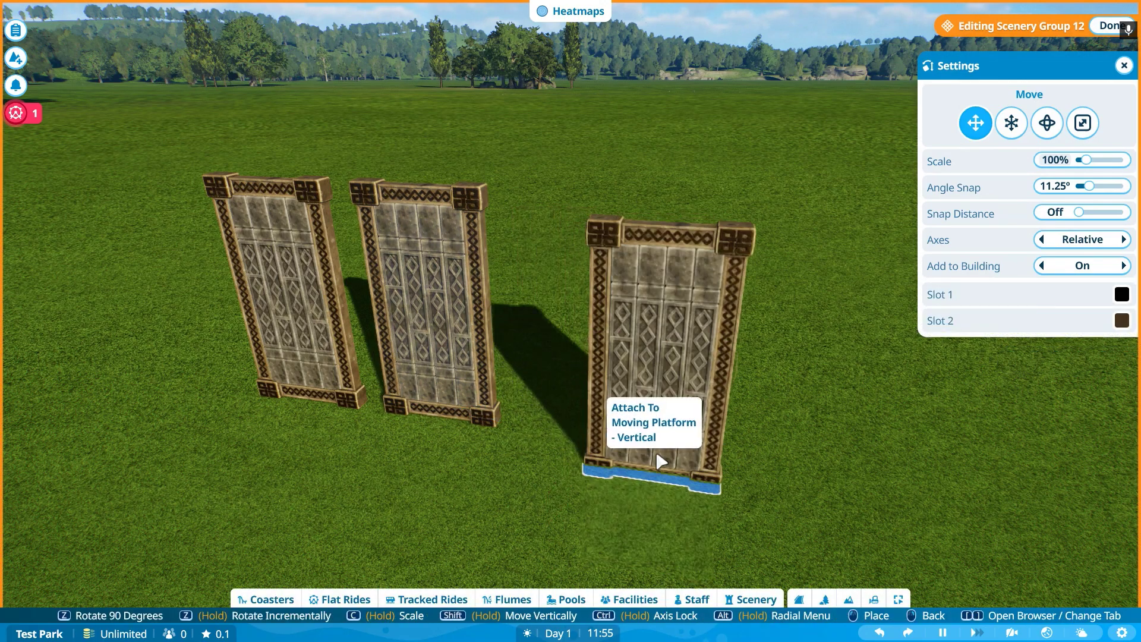
pyautogui.click(661, 459)
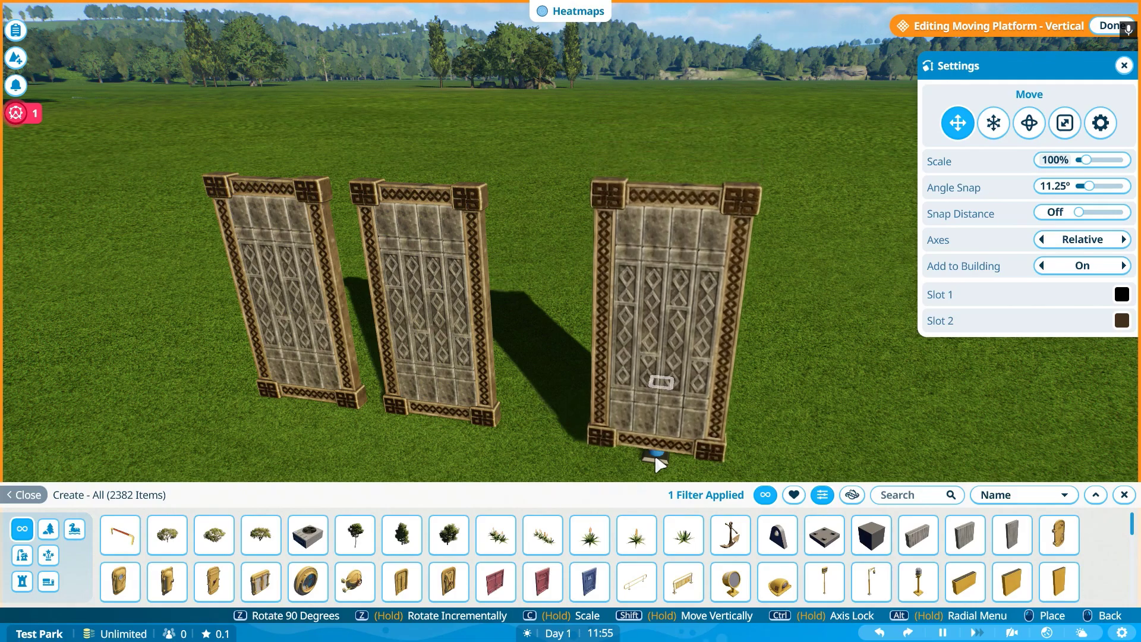
pyautogui.click(654, 454)
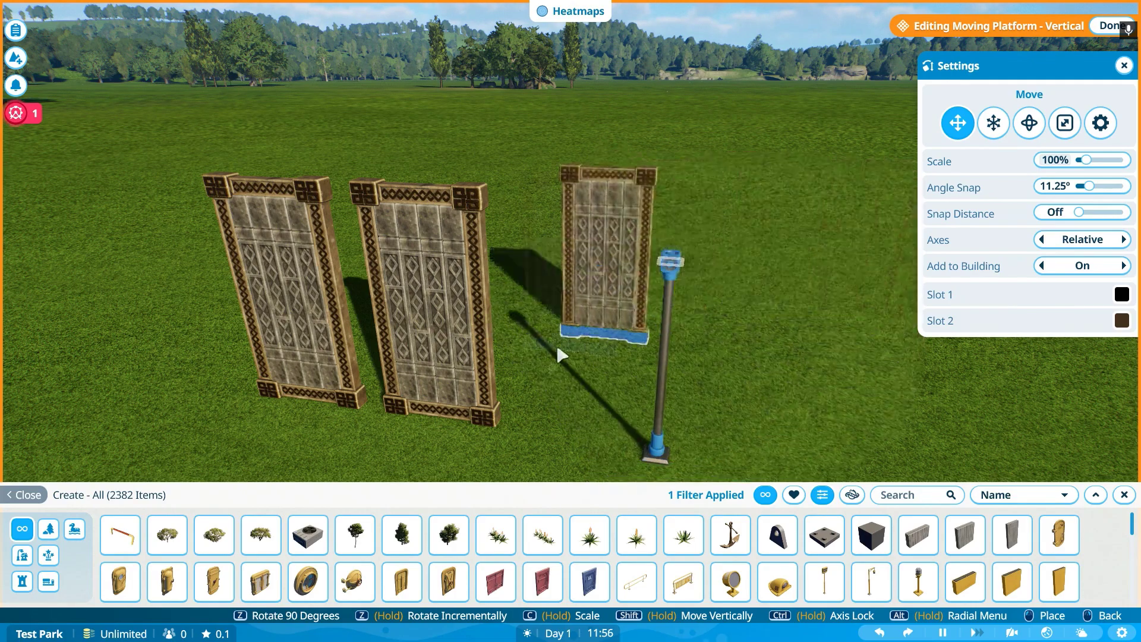
# Step: Pause the simulation and position the door copy away from the platform, raised above the ground with Advanced Move
pyautogui.press('s')
pyautogui.press('d')
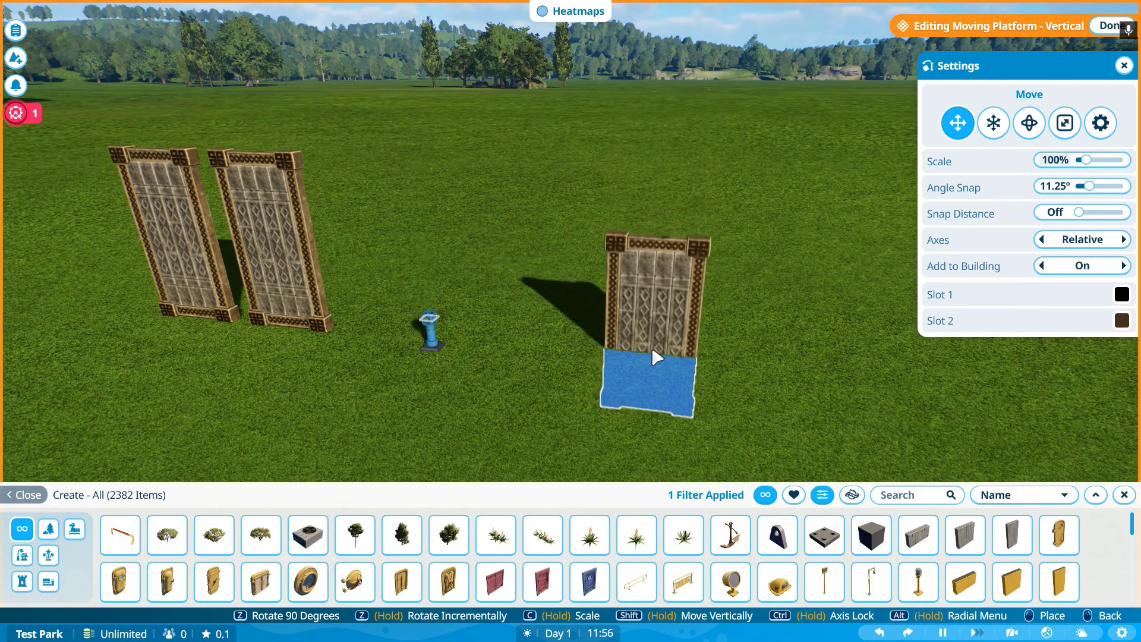
pyautogui.press('space')
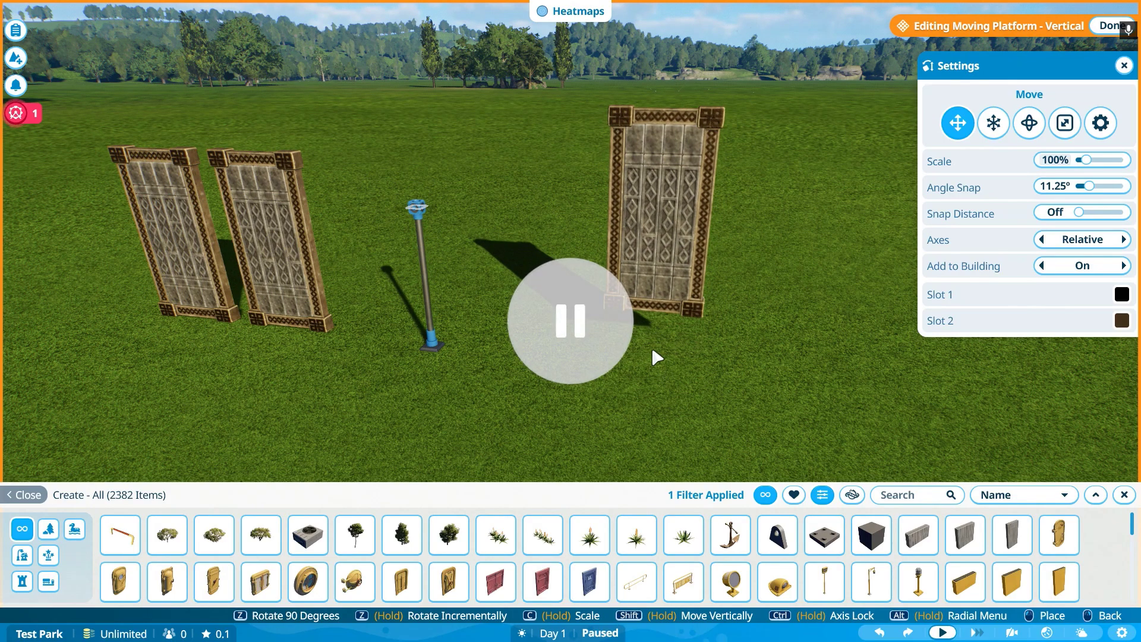
pyautogui.press('shift')
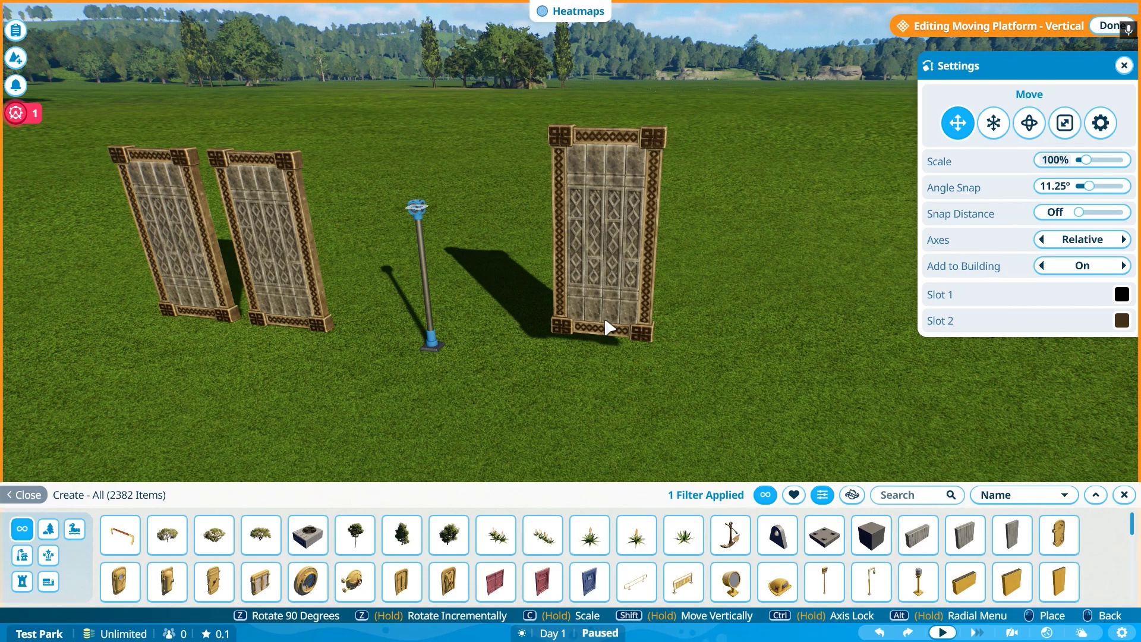
pyautogui.press('x')
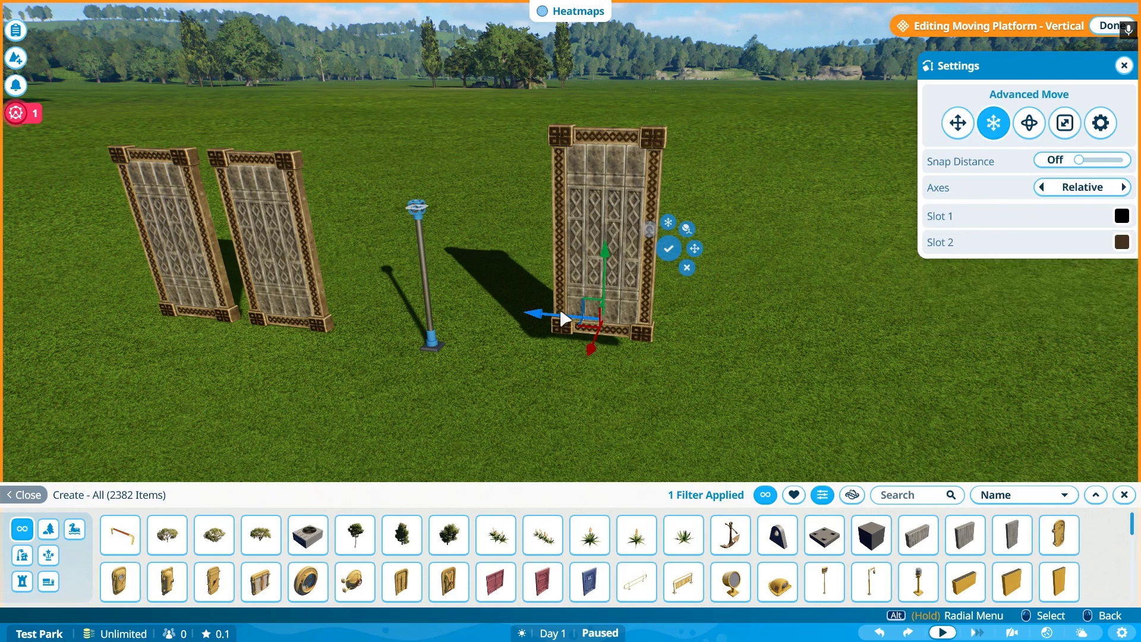
pyautogui.moveTo(608, 272); pyautogui.dragTo(607, 229)
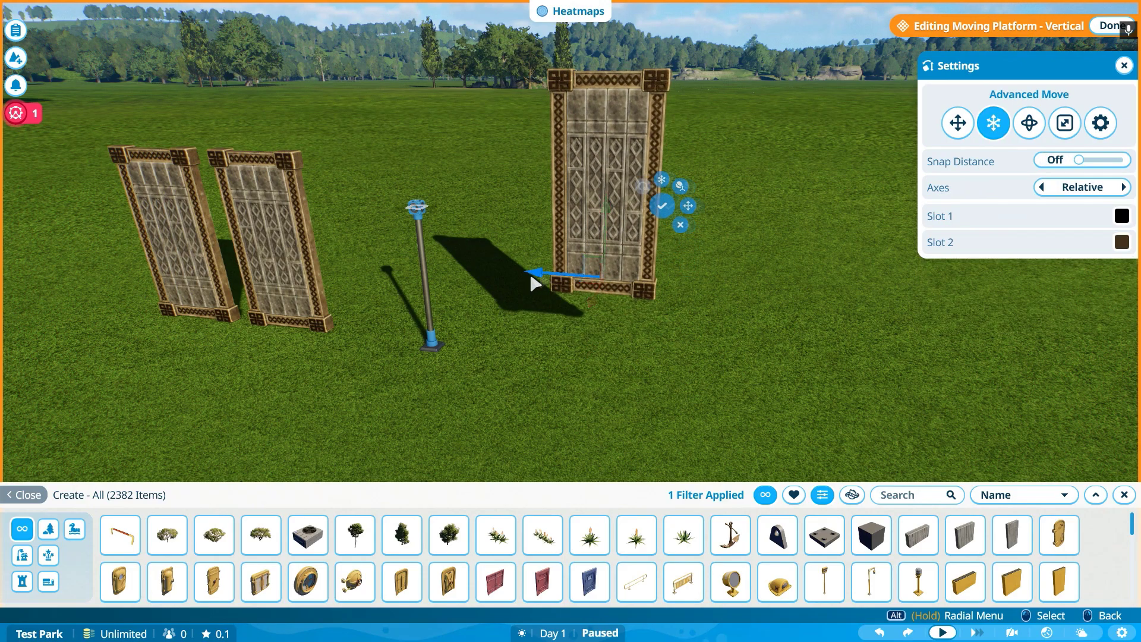
pyautogui.moveTo(531, 278); pyautogui.dragTo(562, 281)
pyautogui.moveTo(631, 234)
pyautogui.mouseDown()
pyautogui.moveTo(643, 264)
pyautogui.moveTo(647, 249)
pyautogui.mouseUp()
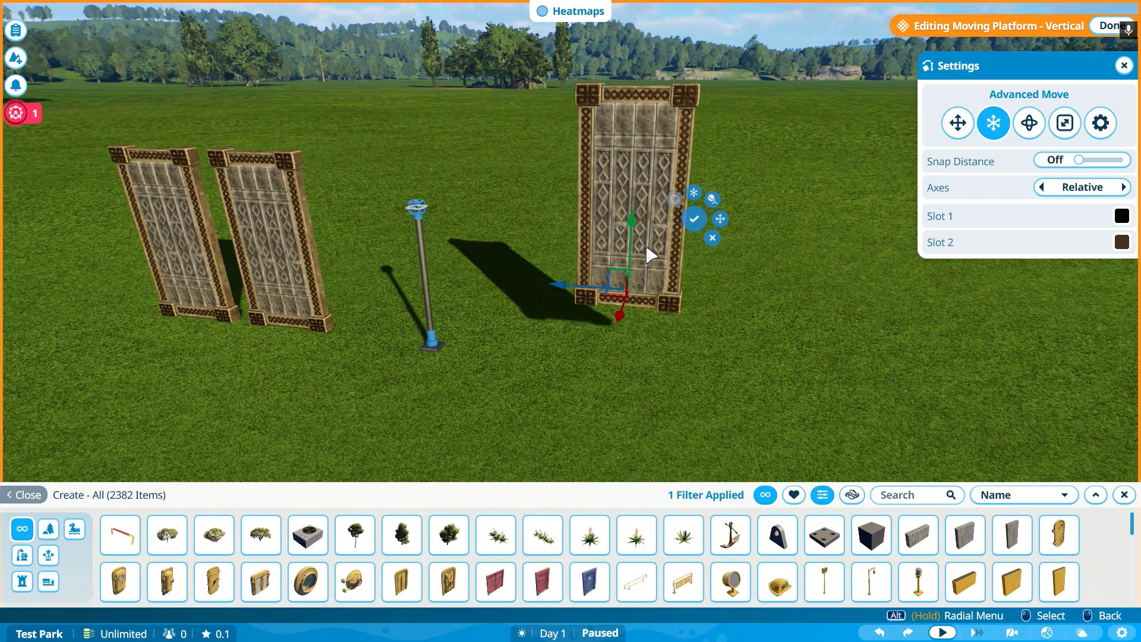
# Step: Rotate the door copy sideways and back upright, scale it to 91%, place it and resume the simulation
pyautogui.press('Tab')
pyautogui.moveTo(714, 275); pyautogui.dragTo(603, 248)
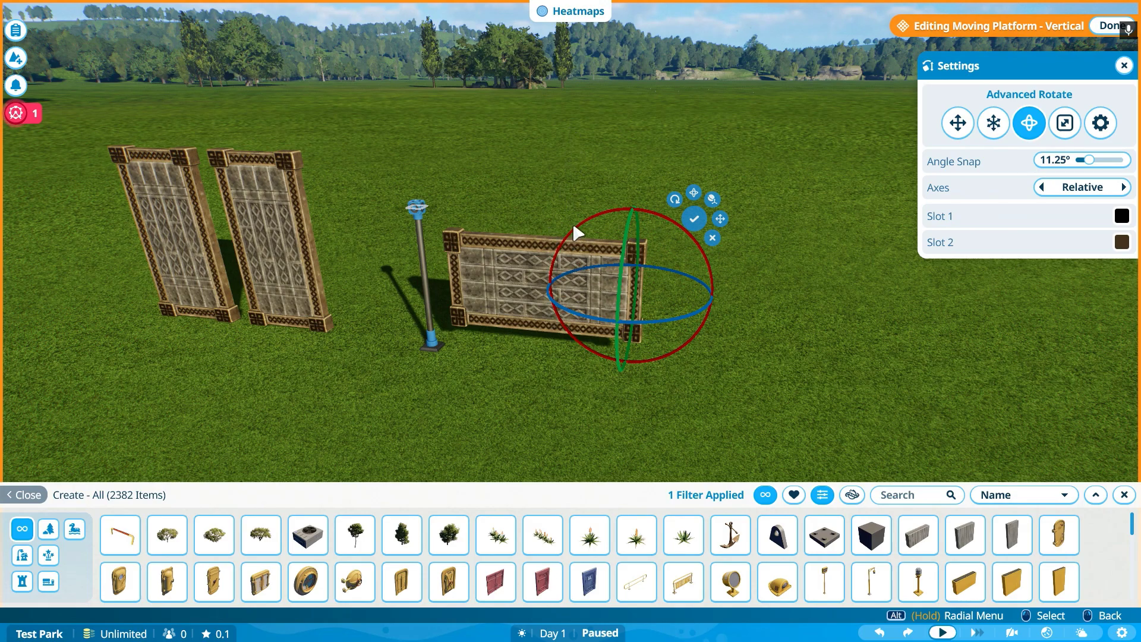
pyautogui.moveTo(596, 224); pyautogui.dragTo(701, 240)
pyautogui.press('x')
pyautogui.moveTo(713, 296)
pyautogui.mouseDown()
pyautogui.moveTo(678, 308)
pyautogui.moveTo(724, 290)
pyautogui.moveTo(705, 289)
pyautogui.mouseUp()
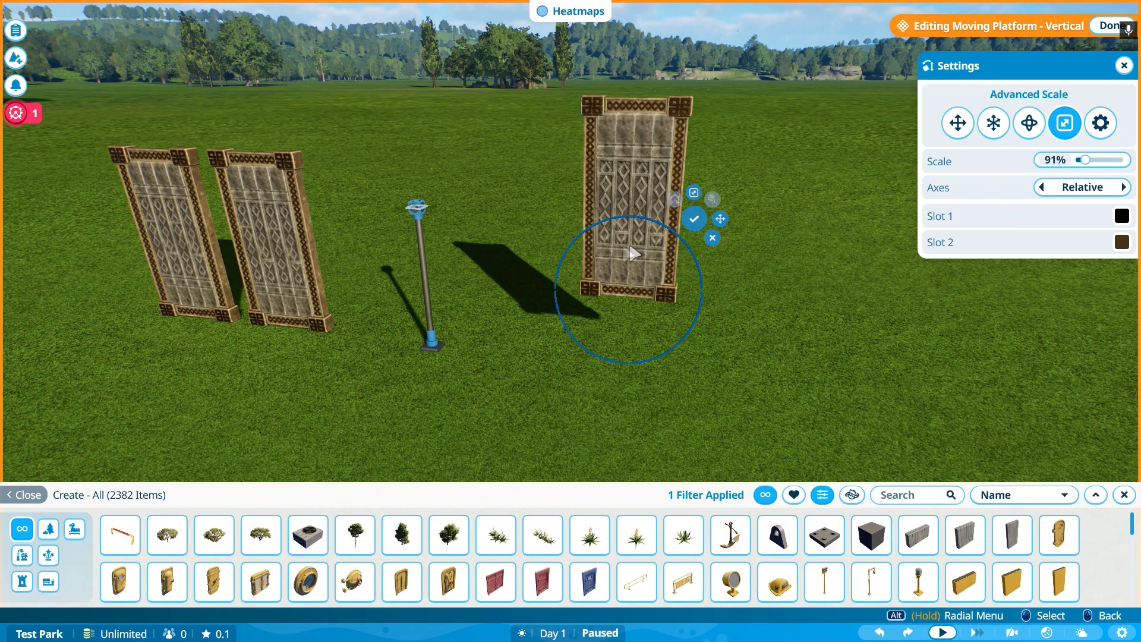
pyautogui.click(694, 221)
pyautogui.press('space')
# Step: Pause the simulation and move the whole attached door 2.60 m towards the platform and 1.90 m up
pyautogui.scroll(3, 566, 349)
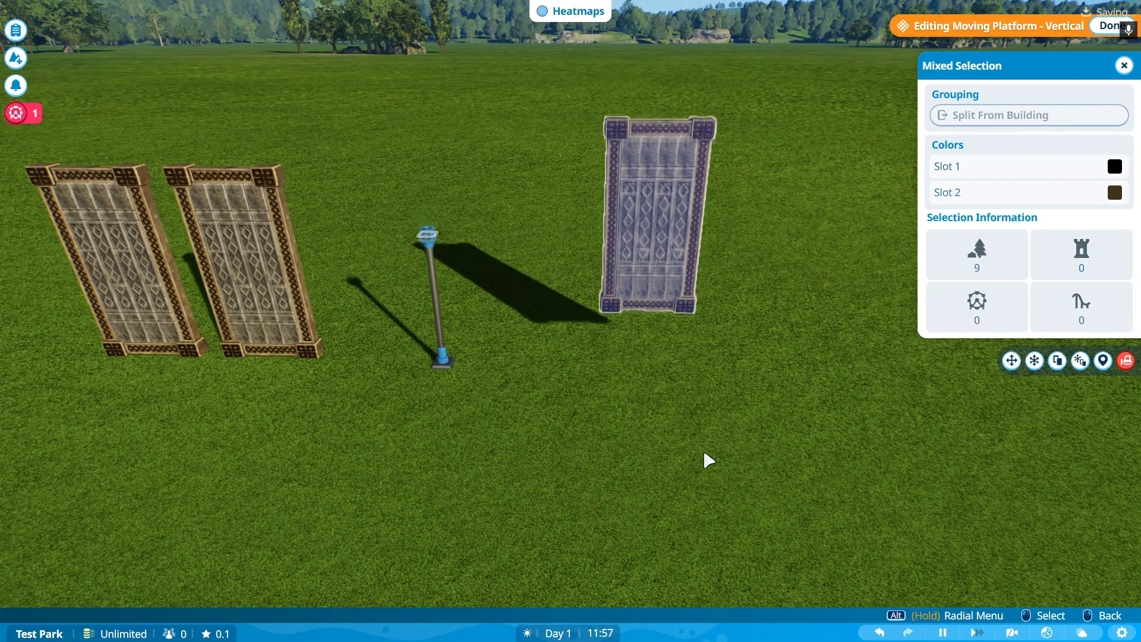
pyautogui.click(676, 305)
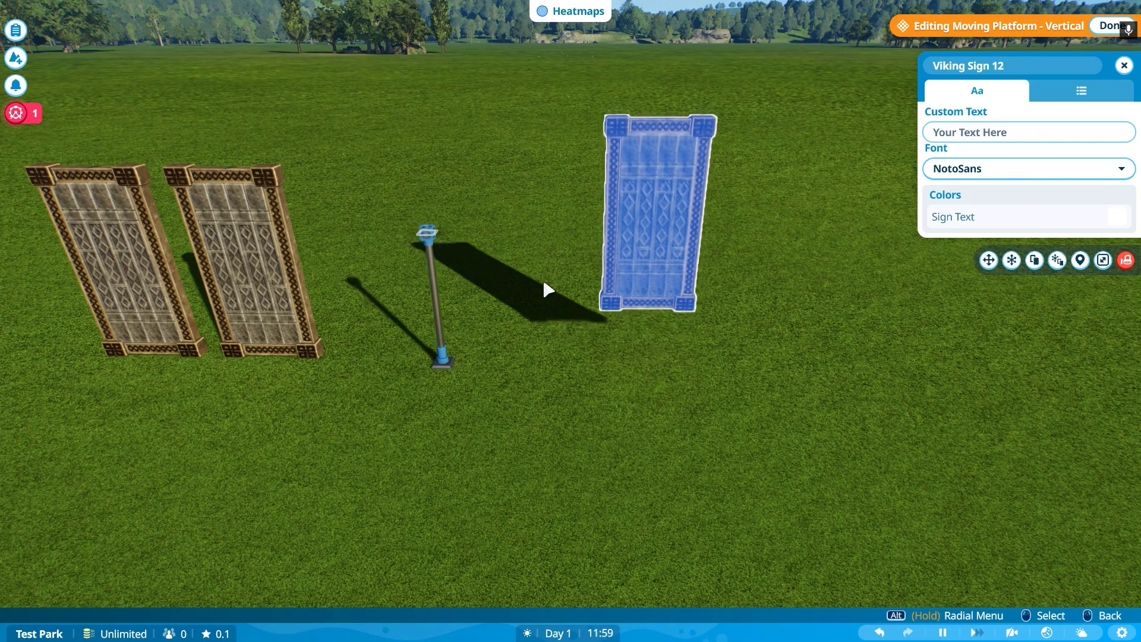
pyautogui.press('space')
pyautogui.hotkey('ctrl', 'a')
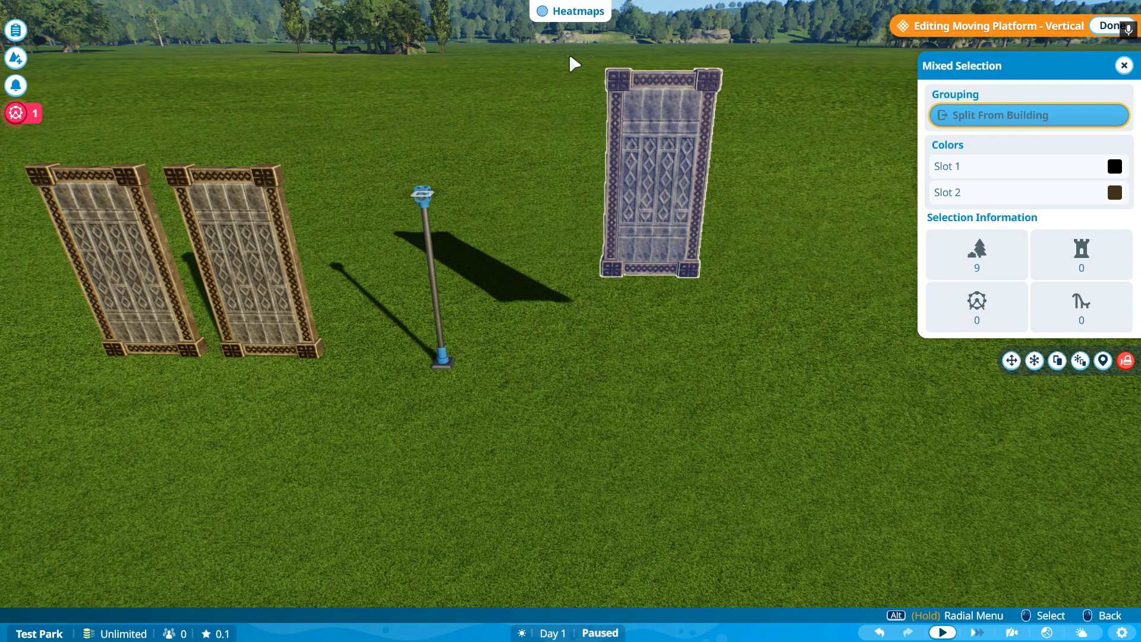
pyautogui.press('x')
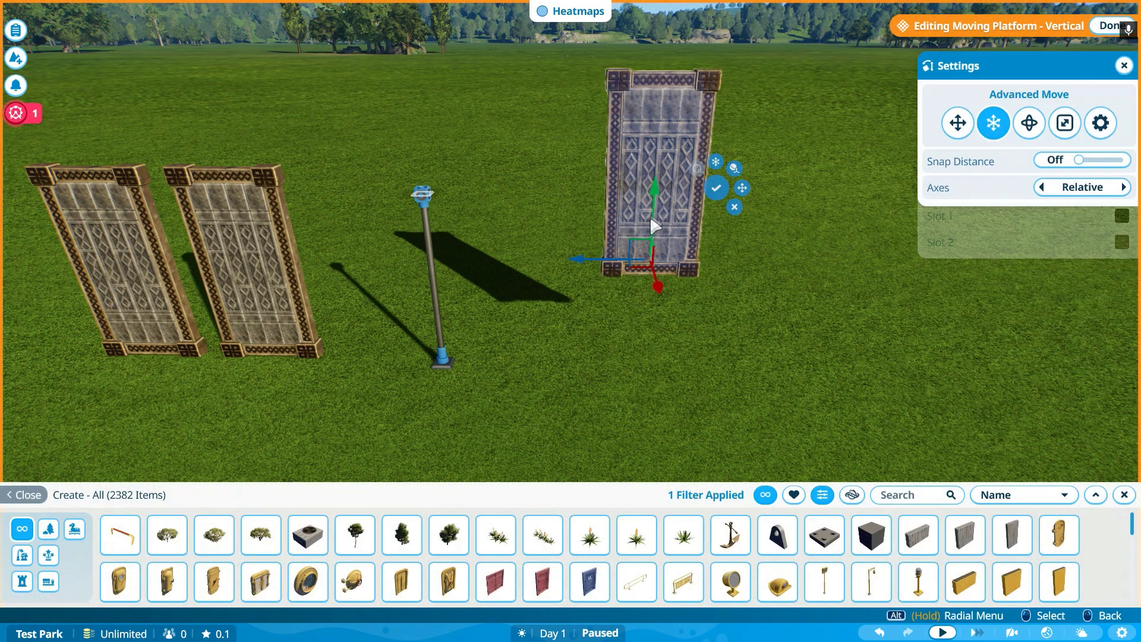
pyautogui.moveTo(582, 260); pyautogui.dragTo(445, 254)
pyautogui.moveTo(508, 222); pyautogui.dragTo(508, 104)
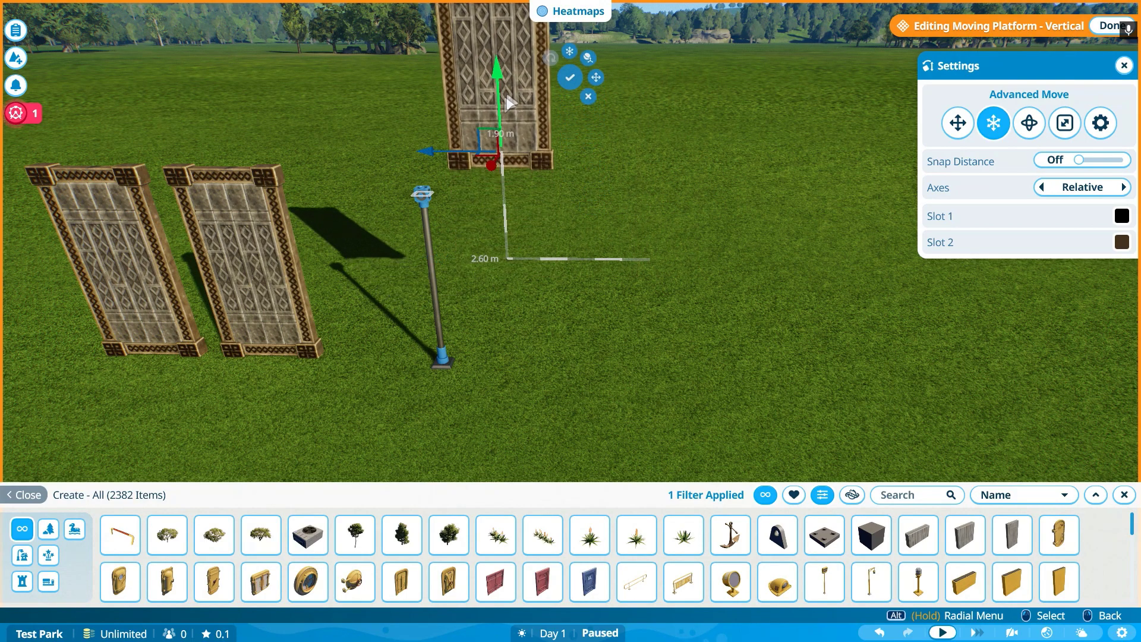
pyautogui.click(571, 78)
# Step: Resume the simulation outside the platform's group editing and shift the vertical moving platform slightly together with its attached door
pyautogui.rightClick(518, 281)
pyautogui.press('a')
pyautogui.press('s')
pyautogui.press('space')
pyautogui.rightClick(613, 373)
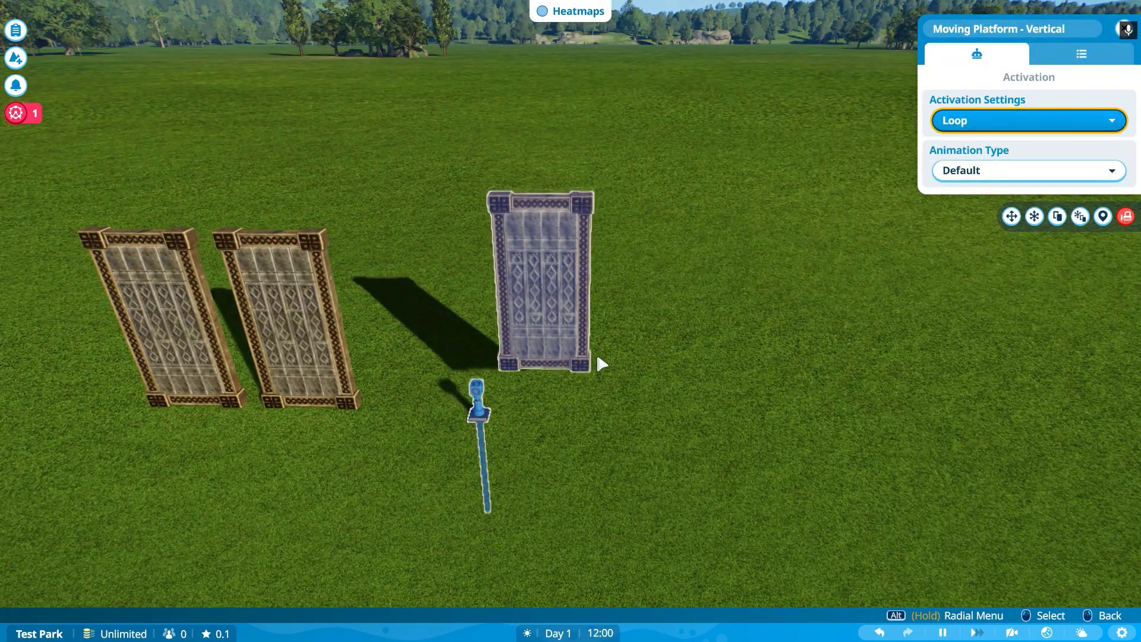
pyautogui.press('m')
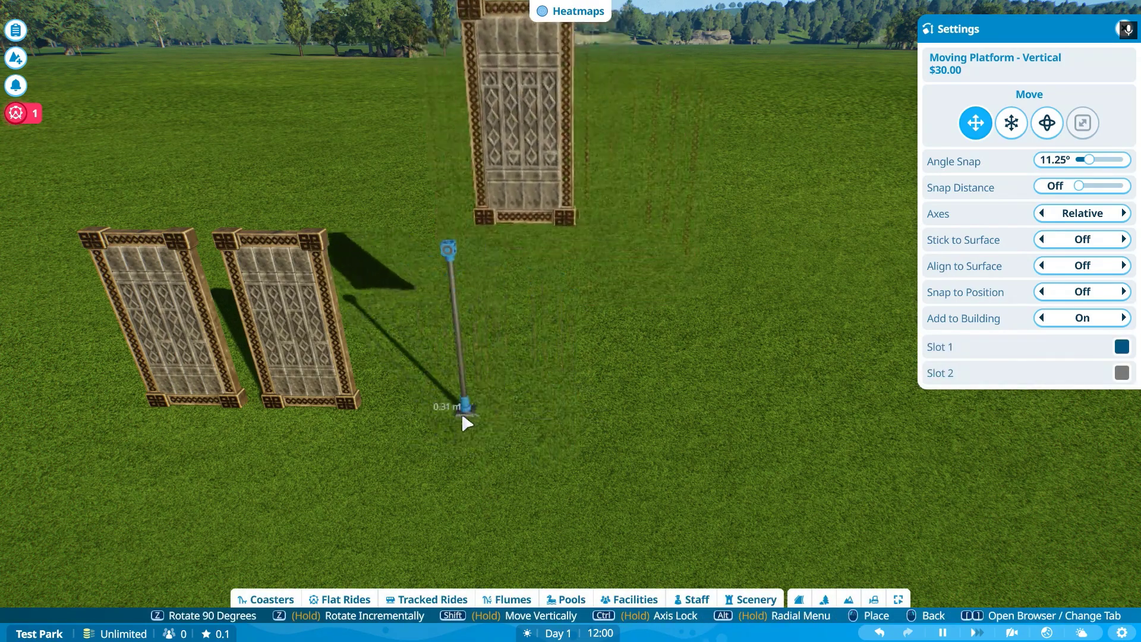
pyautogui.rightClick(465, 420)
pyautogui.press('x')
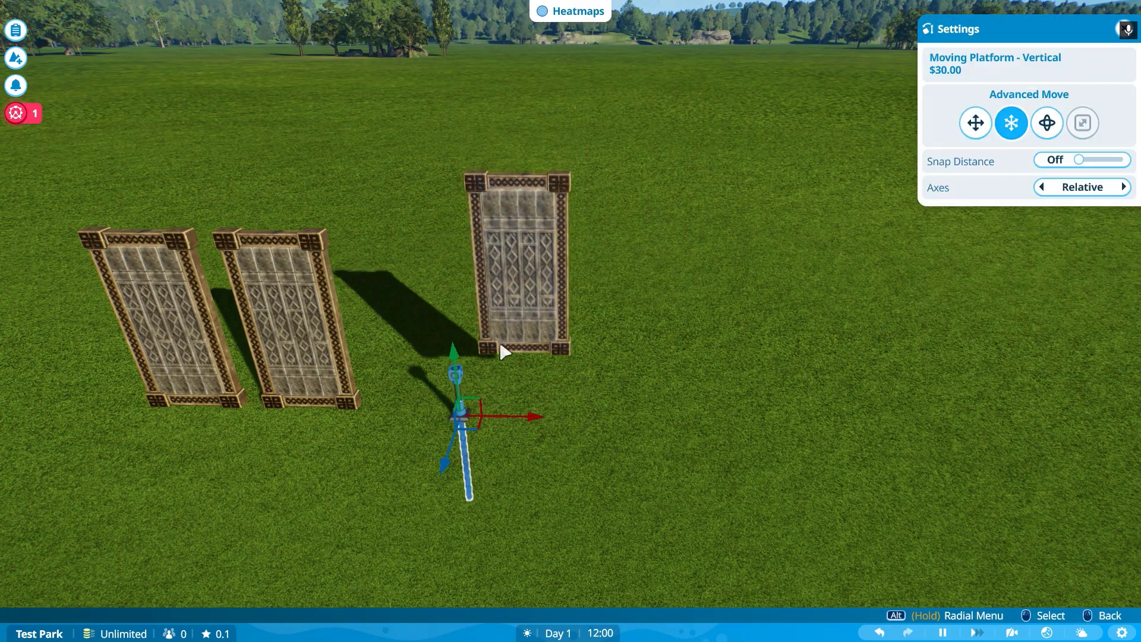
pyautogui.rightClick(507, 354)
# Step: Edit the attached door again while paused, raise it 2.26 m, and resume the simulation
pyautogui.doubleClick(537, 375)
pyautogui.press('space')
pyautogui.press('x')
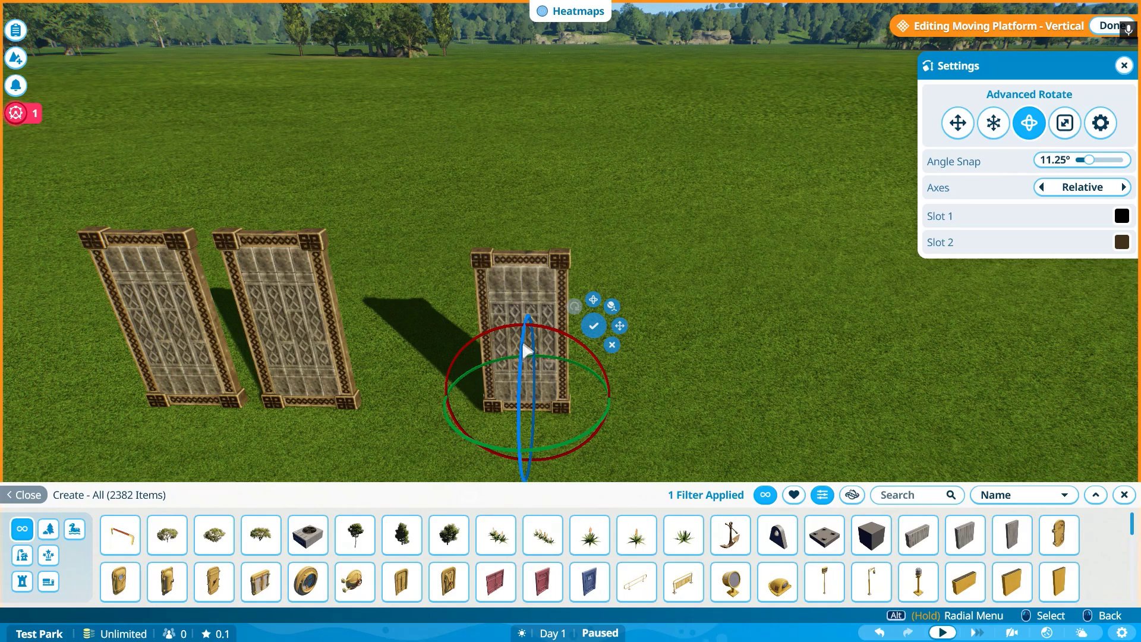
pyautogui.press('n')
pyautogui.press('n')
pyautogui.moveTo(527, 342); pyautogui.dragTo(583, 233)
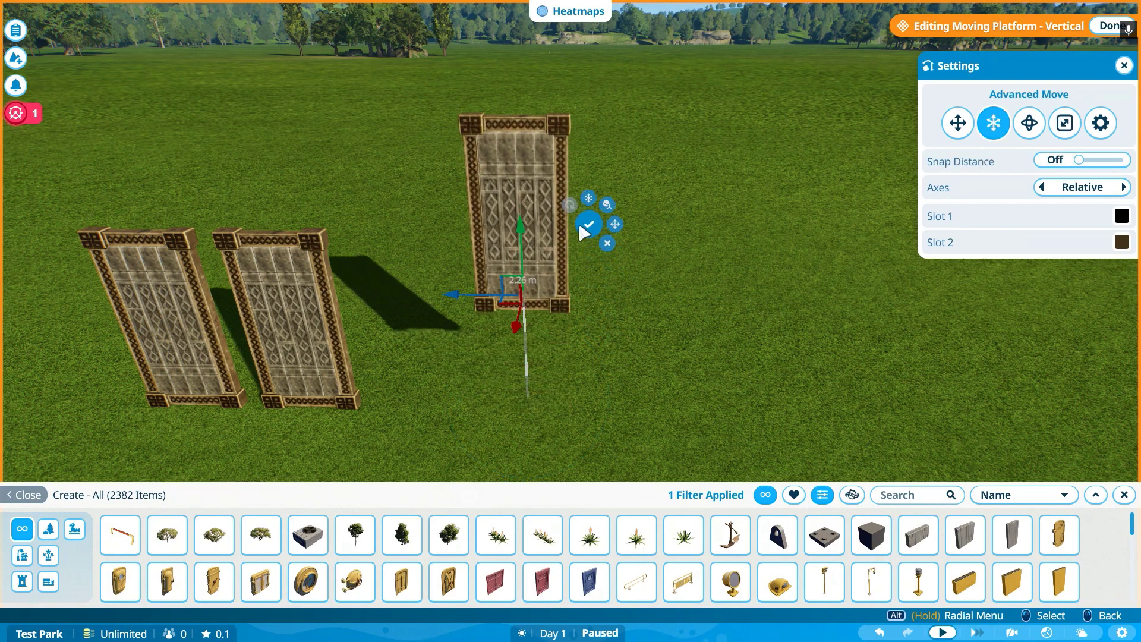
pyautogui.click(587, 225)
pyautogui.press('space')
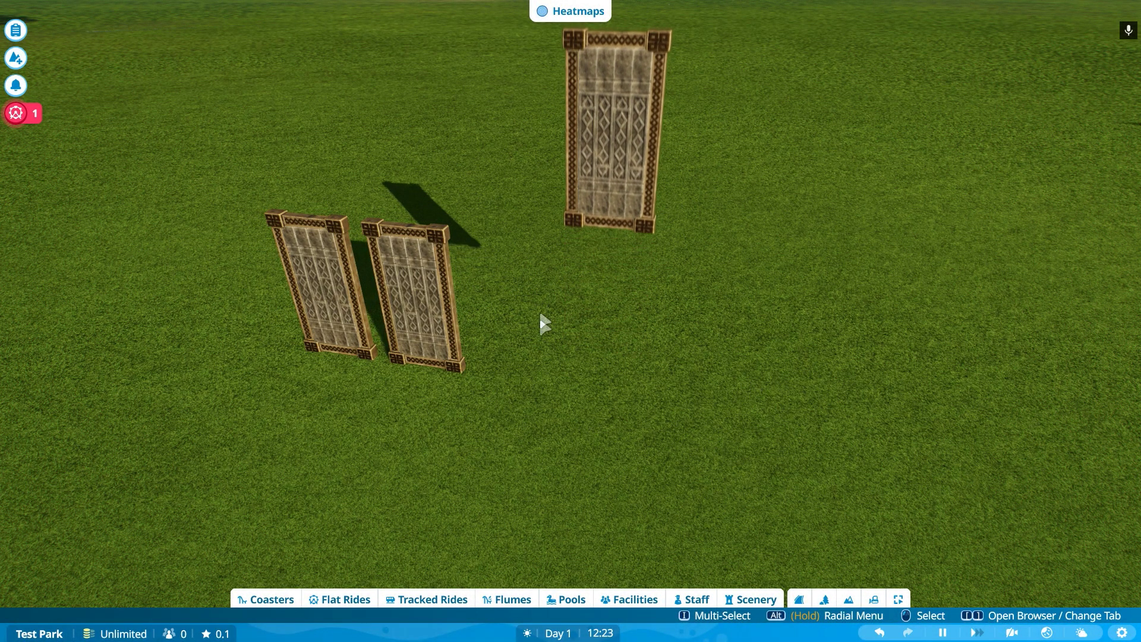
# Step: Try the Deactivated and Play once every X seconds activation settings on the vertical moving platform with the attached door
pyautogui.click(602, 227)
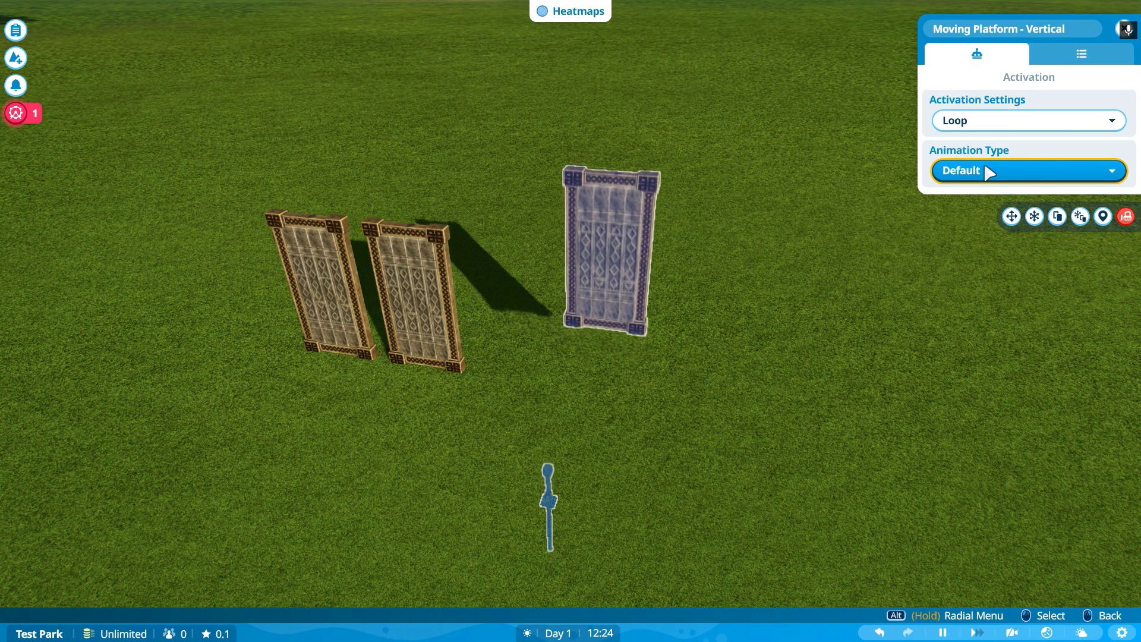
pyautogui.click(977, 122)
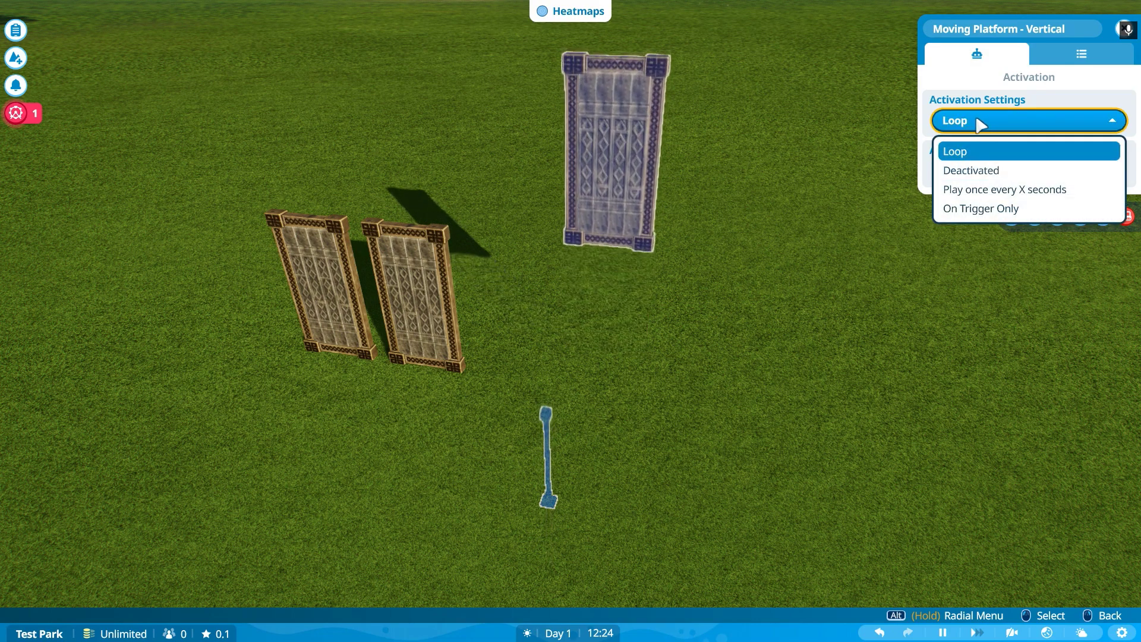
pyautogui.click(980, 171)
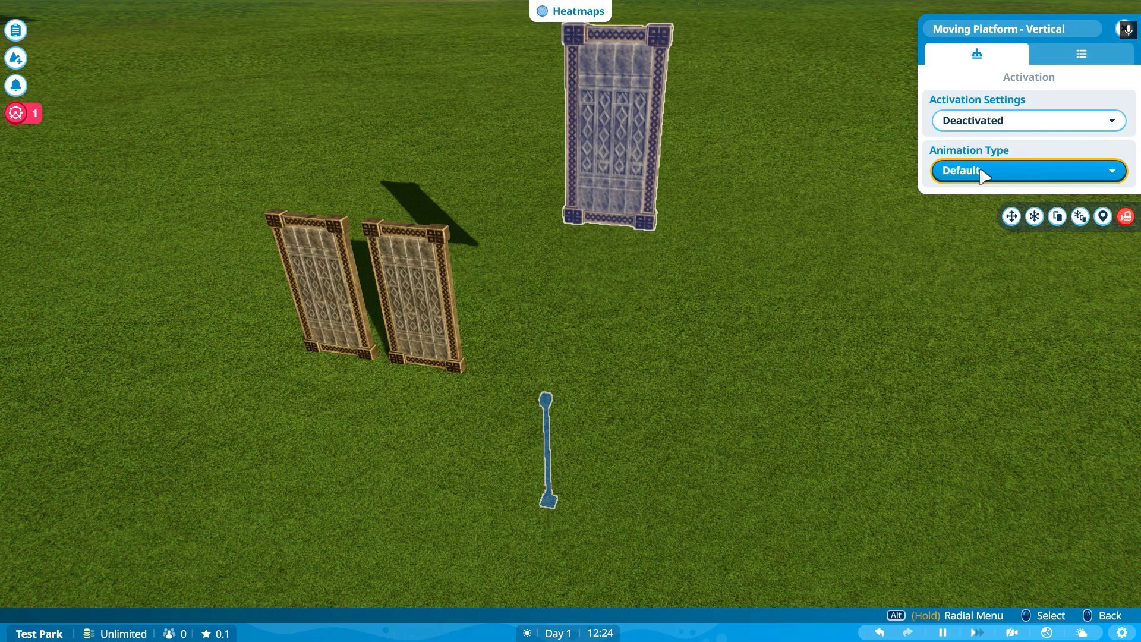
pyautogui.click(965, 121)
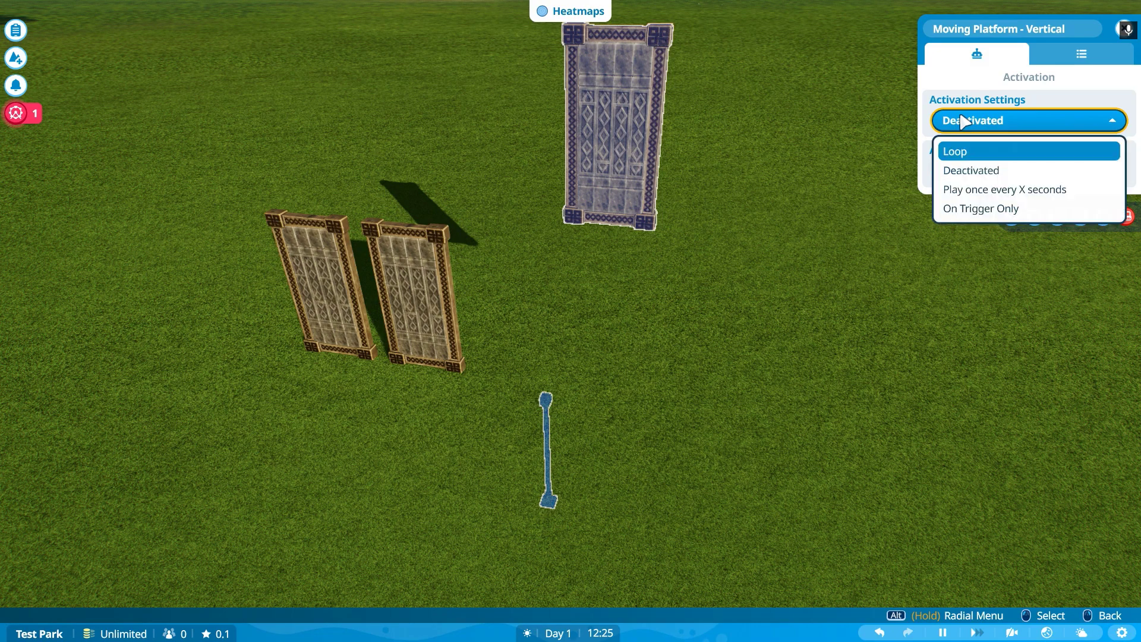
pyautogui.click(967, 190)
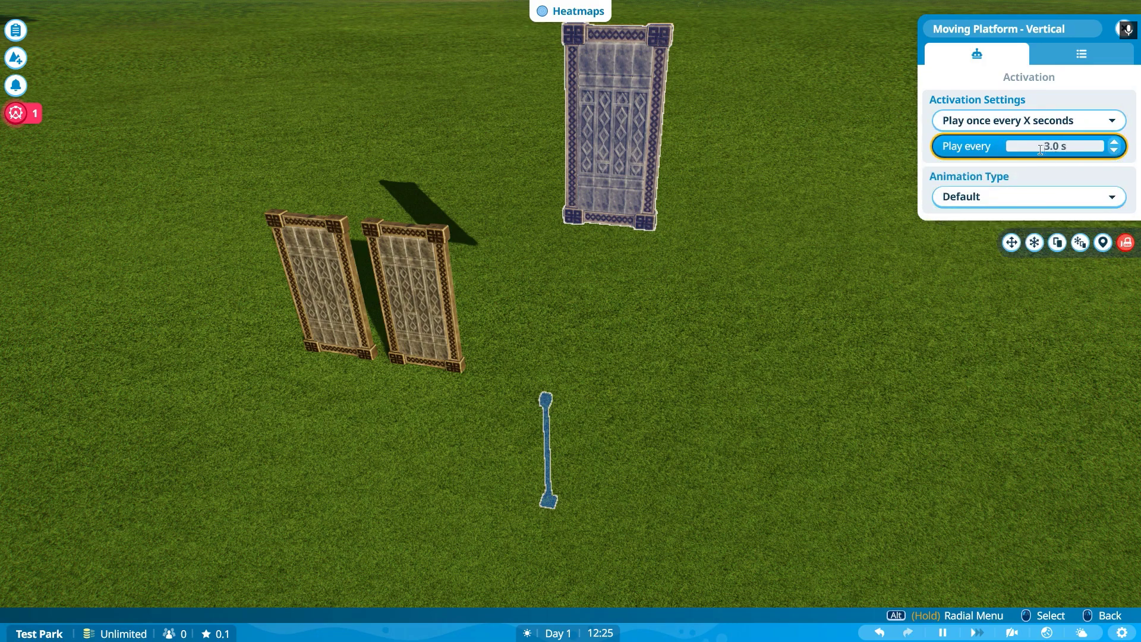
# Step: Switch the platform's activation setting to On Trigger Only and back to Loop
pyautogui.click(1044, 125)
pyautogui.click(1004, 208)
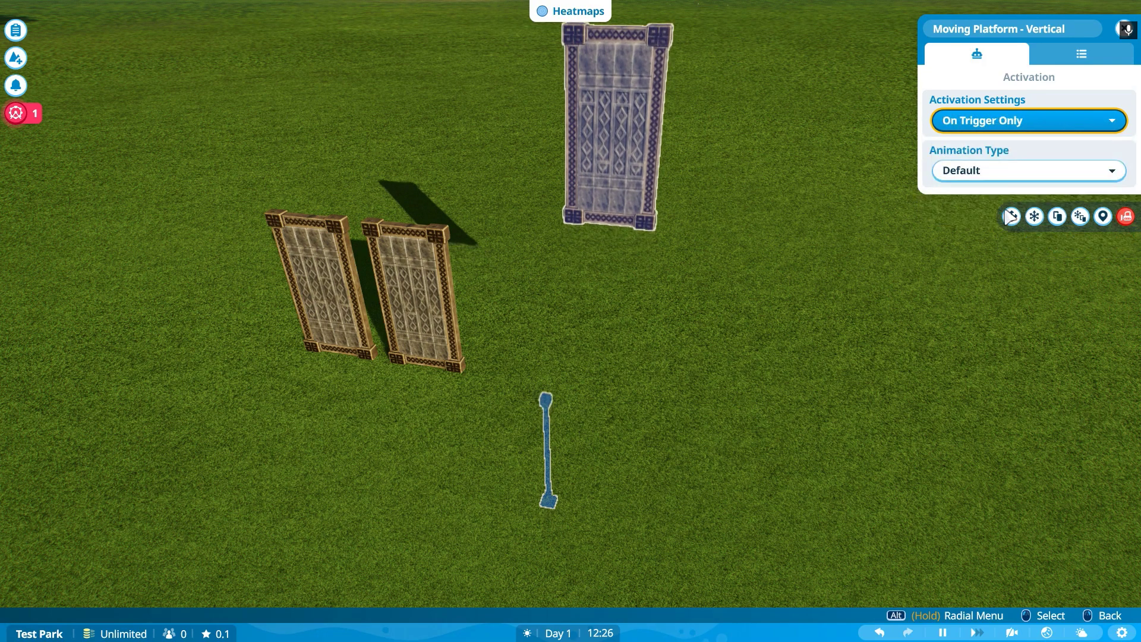
pyautogui.click(960, 121)
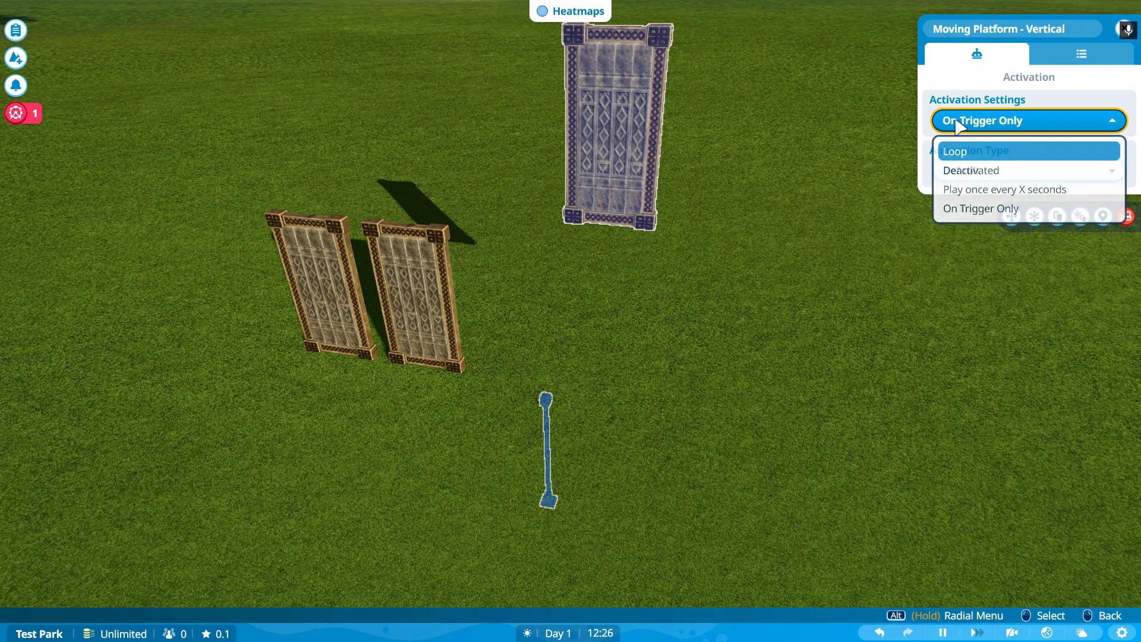
pyautogui.click(972, 153)
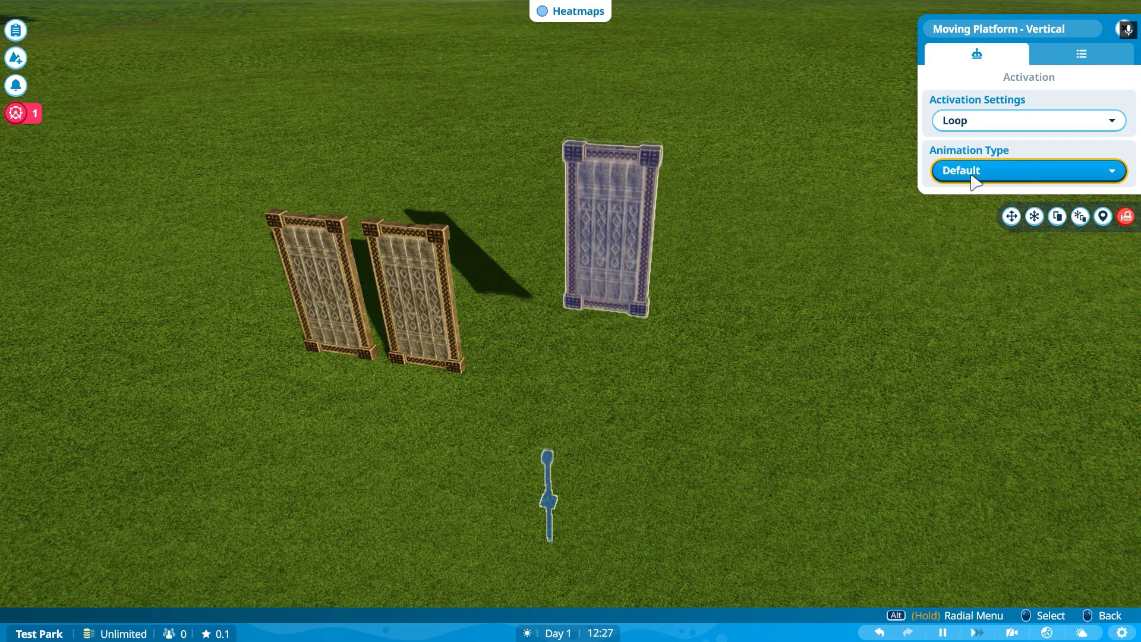
# Step: Set the vertical moving platform's animation type to Static Up
pyautogui.click(972, 177)
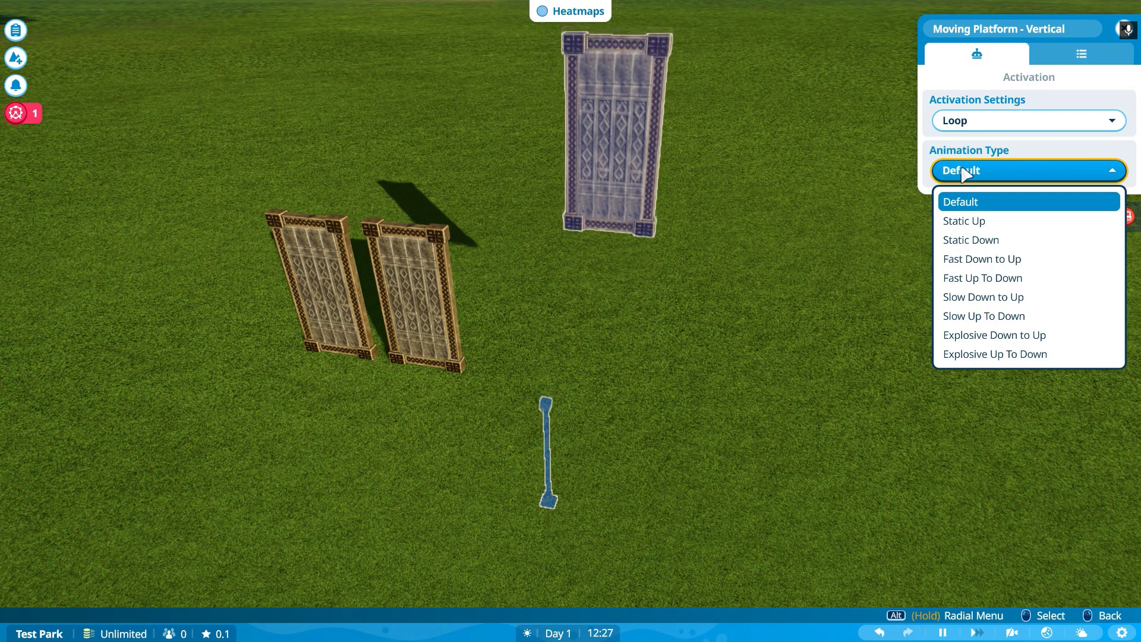
pyautogui.click(979, 226)
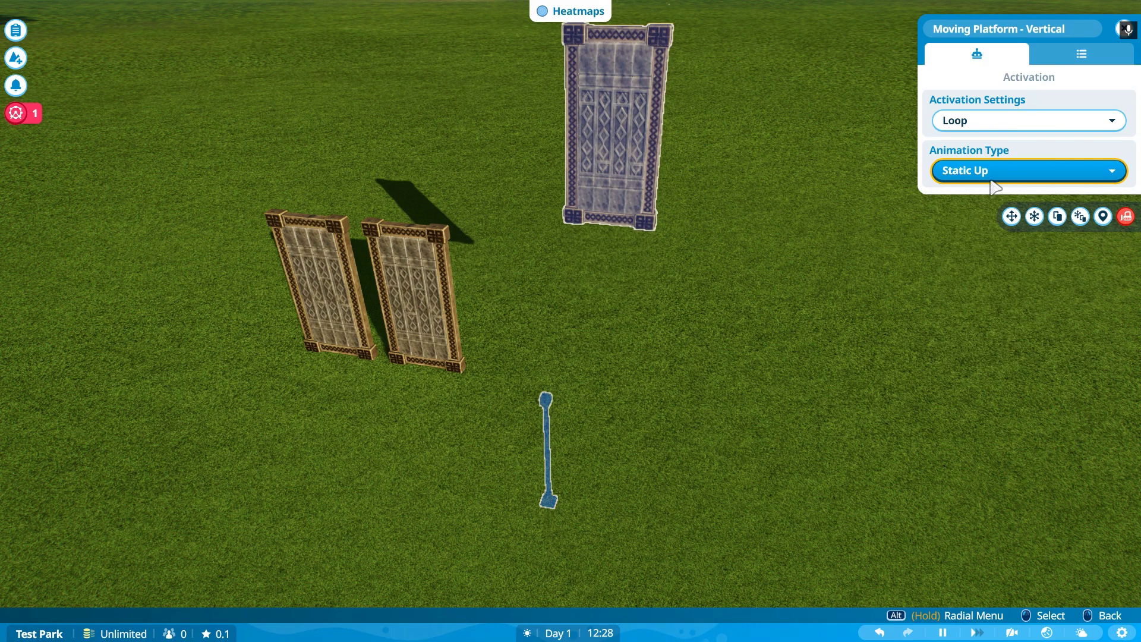
# Step: Try the Static Down and Fast Down to Up animation types on the vertical moving platform
pyautogui.click(993, 174)
pyautogui.click(988, 239)
pyautogui.click(986, 171)
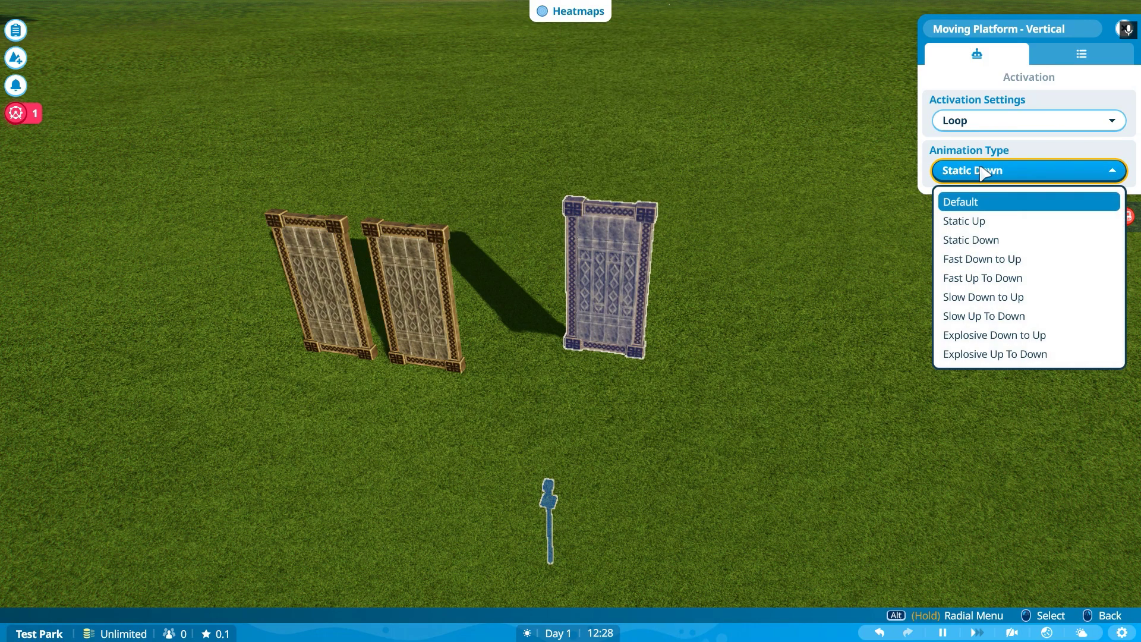
pyautogui.click(990, 262)
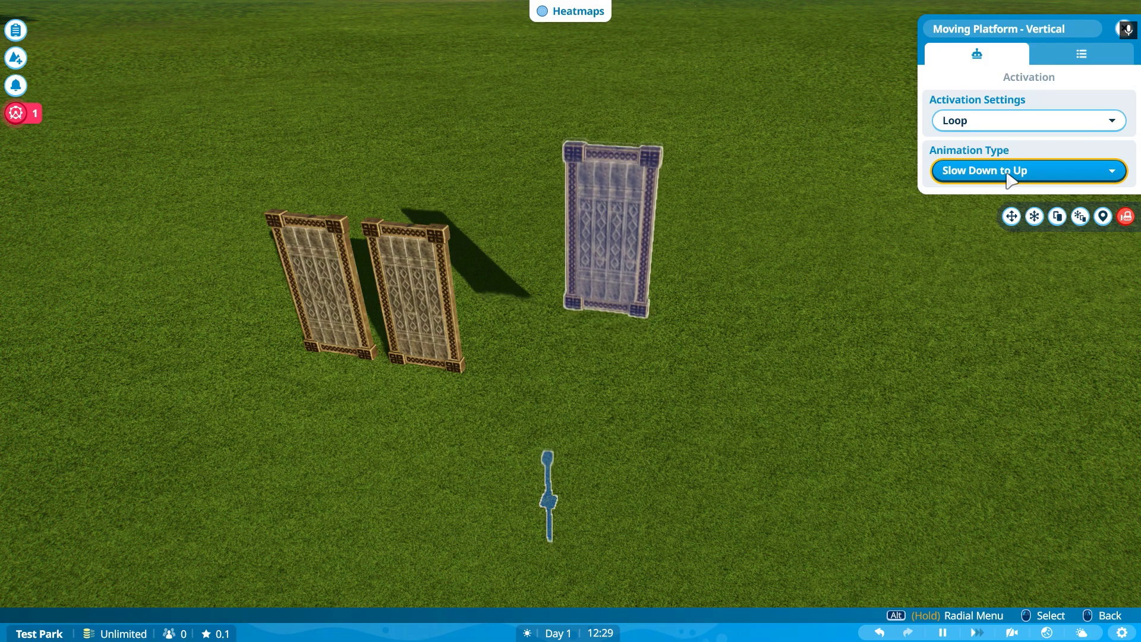
# Step: Try the Slow Down to Up and Explosive Down to Up animations, set Explosive Up To Down, and close the platform's settings
pyautogui.click(1007, 175)
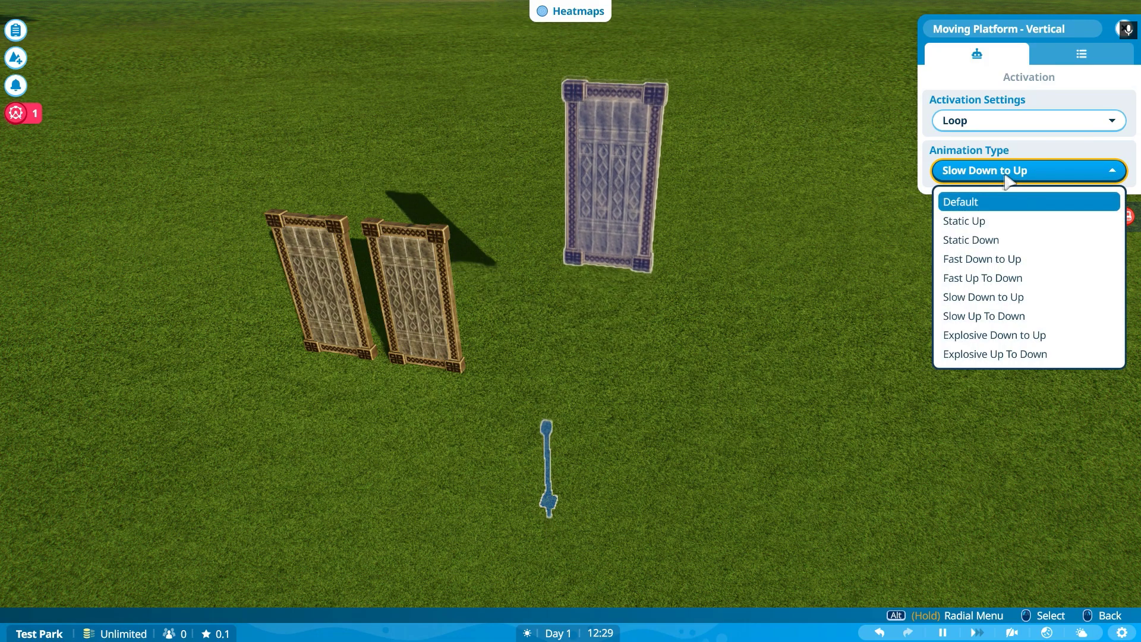
pyautogui.click(1009, 335)
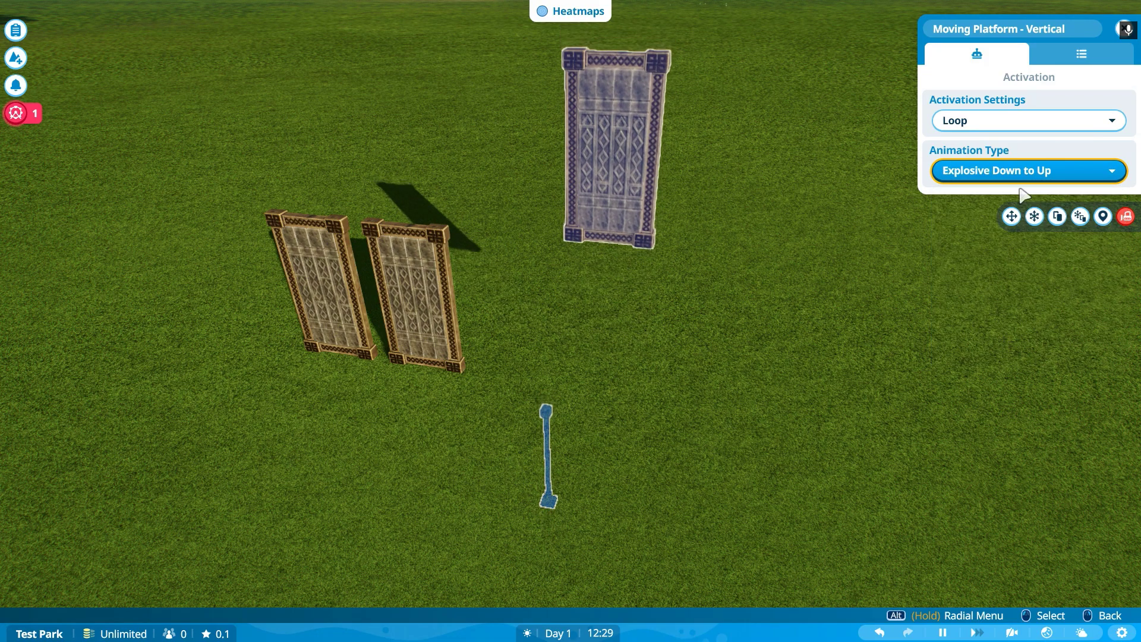
pyautogui.click(1025, 175)
pyautogui.click(1000, 352)
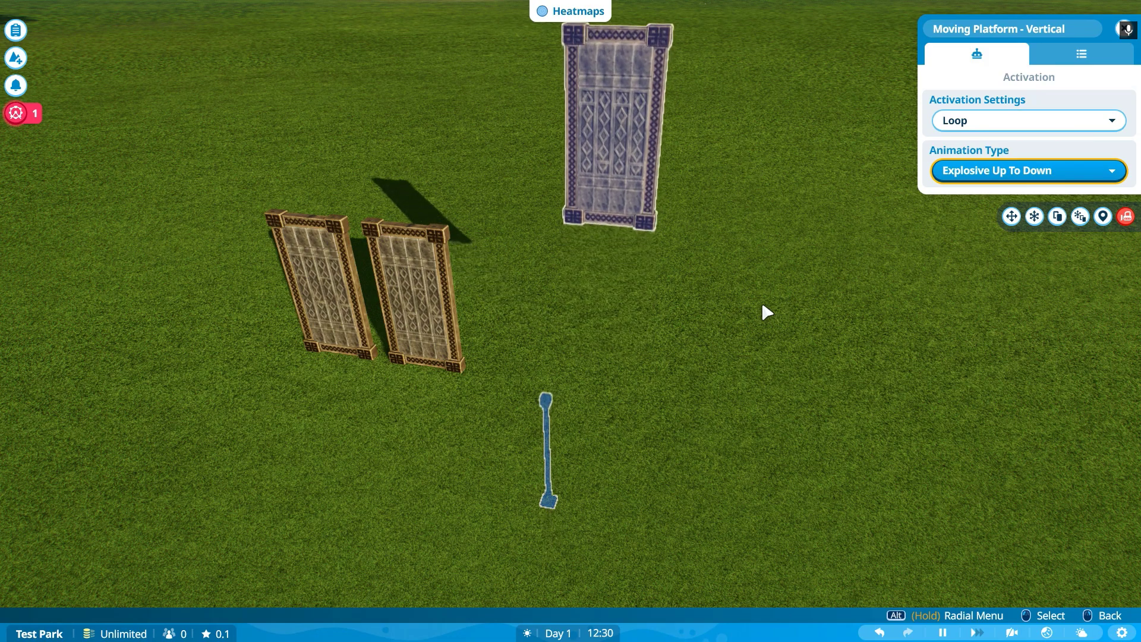
pyautogui.click(1123, 28)
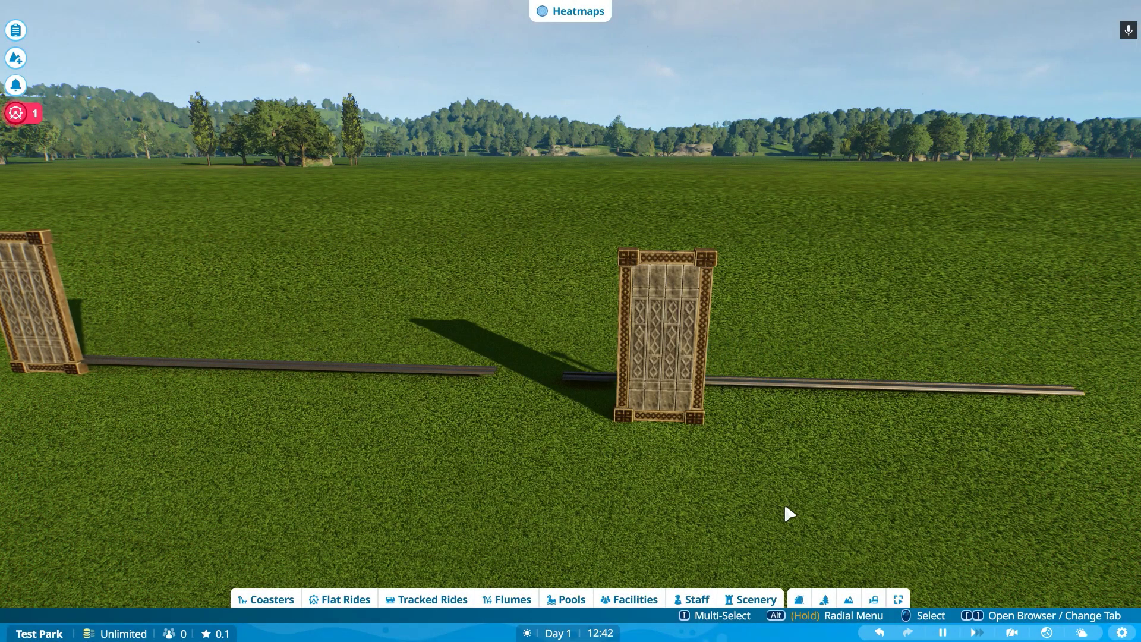
# Step: Edit the door beside the horizontal moving platform, select all its parts, attach them to that platform, and raise them about 0.24 m
pyautogui.click(682, 381)
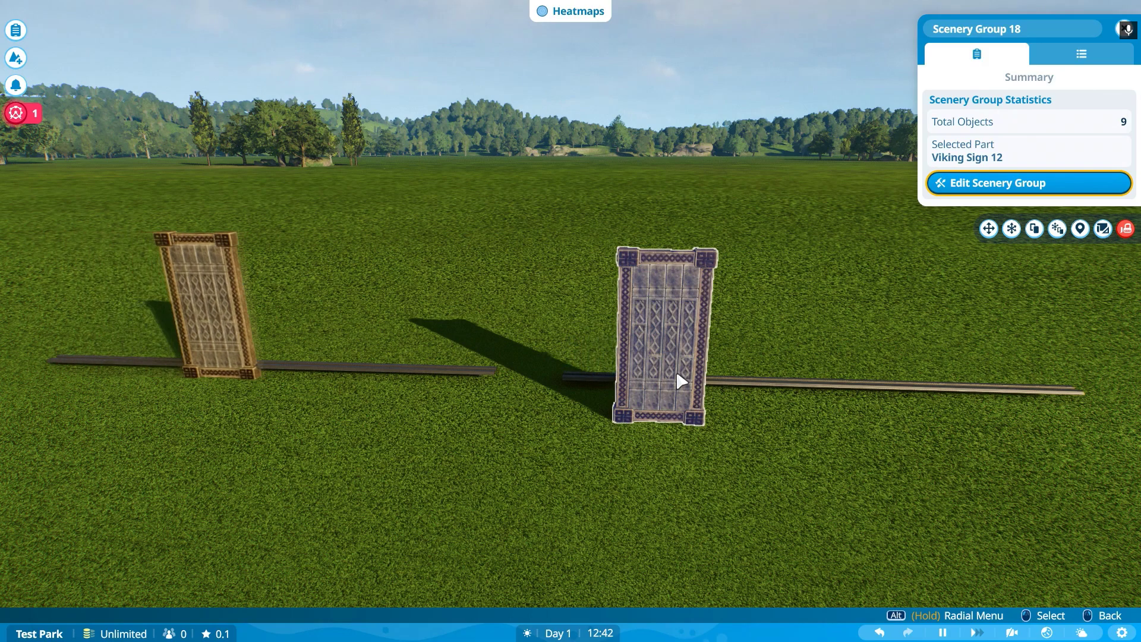
pyautogui.click(1004, 183)
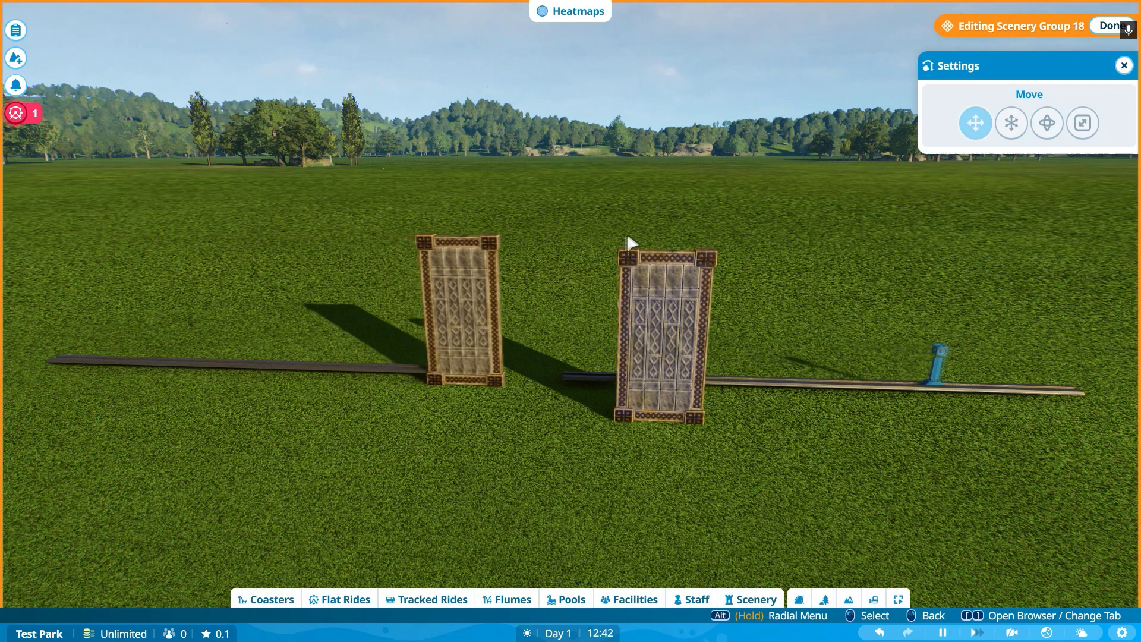
pyautogui.moveTo(589, 226); pyautogui.dragTo(763, 479)
pyautogui.click(688, 416)
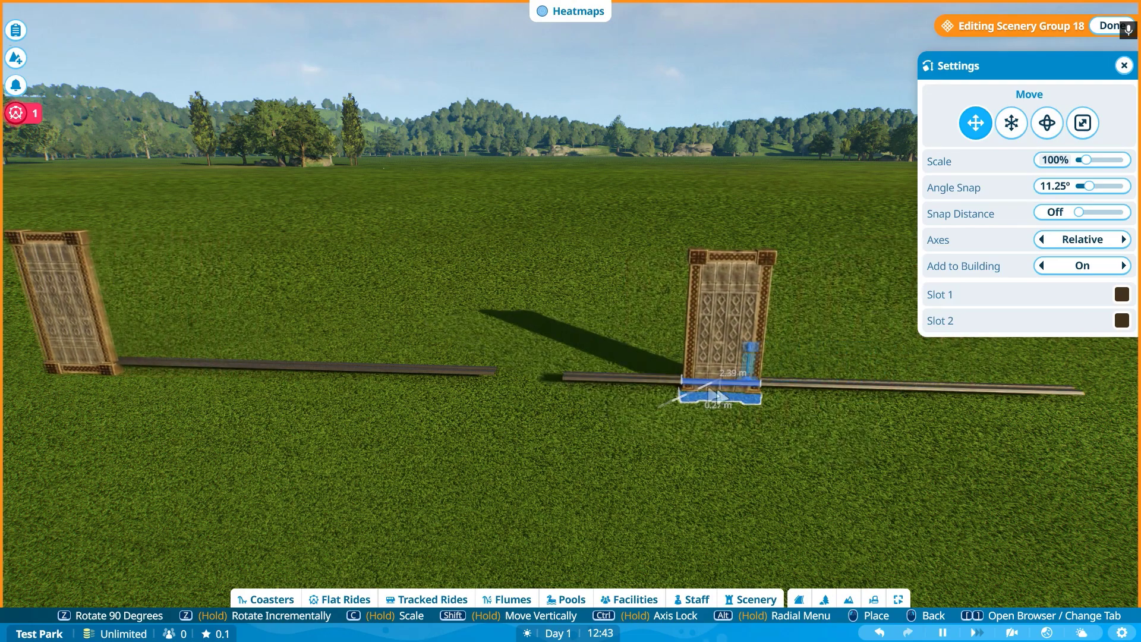
pyautogui.click(594, 382)
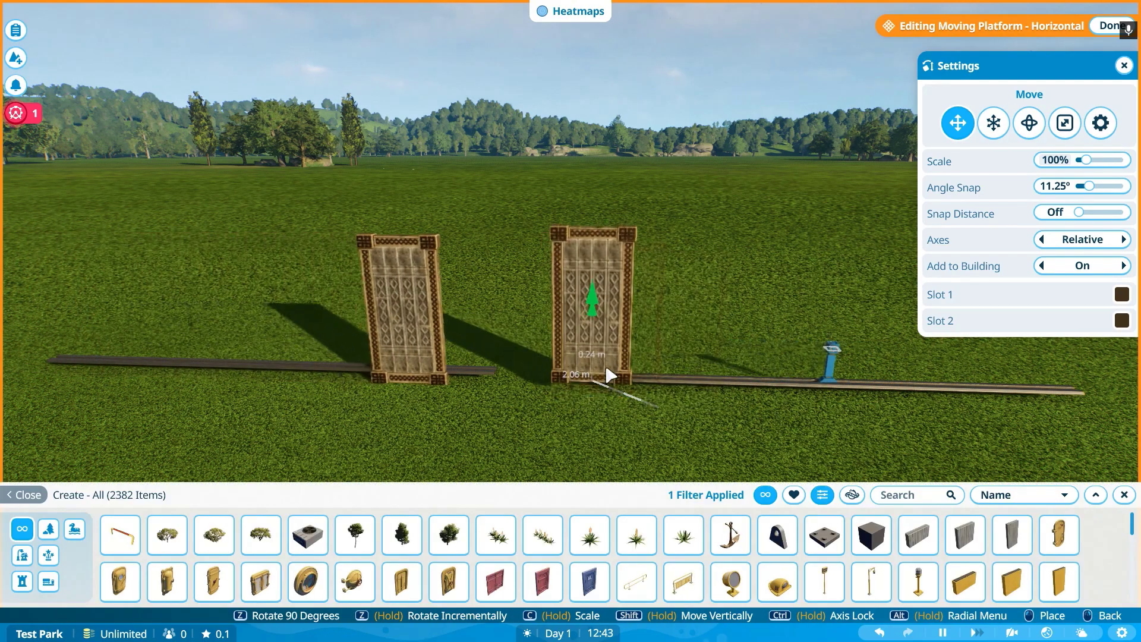
pyautogui.click(607, 369)
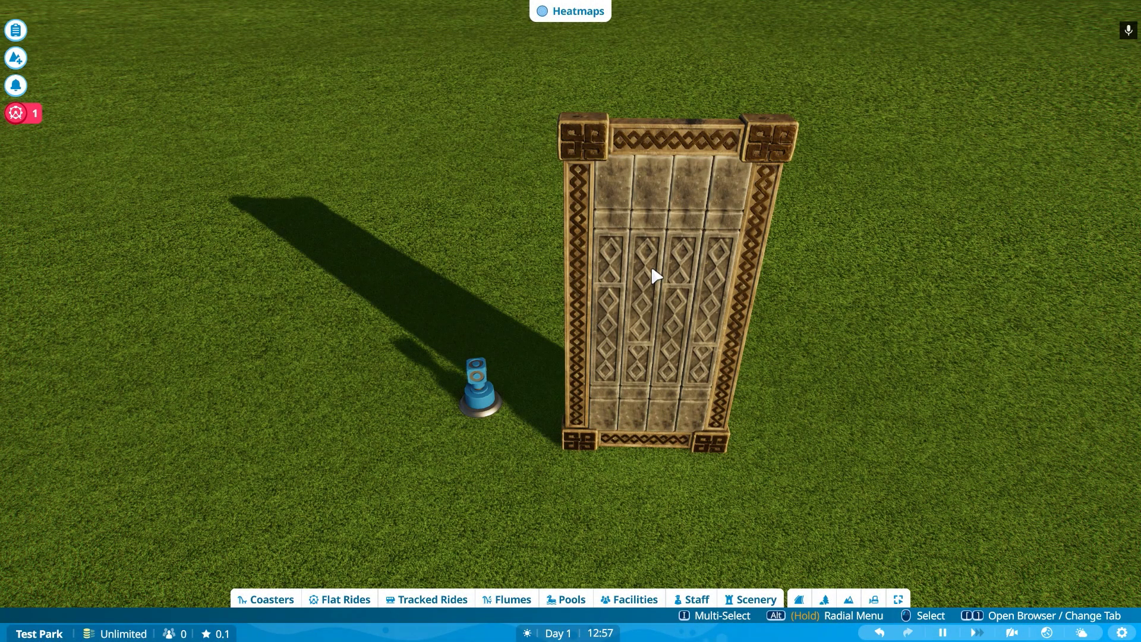
# Step: Edit the door beside the rotational moving platform and attach all its parts to that platform
pyautogui.click(660, 280)
pyautogui.click(998, 184)
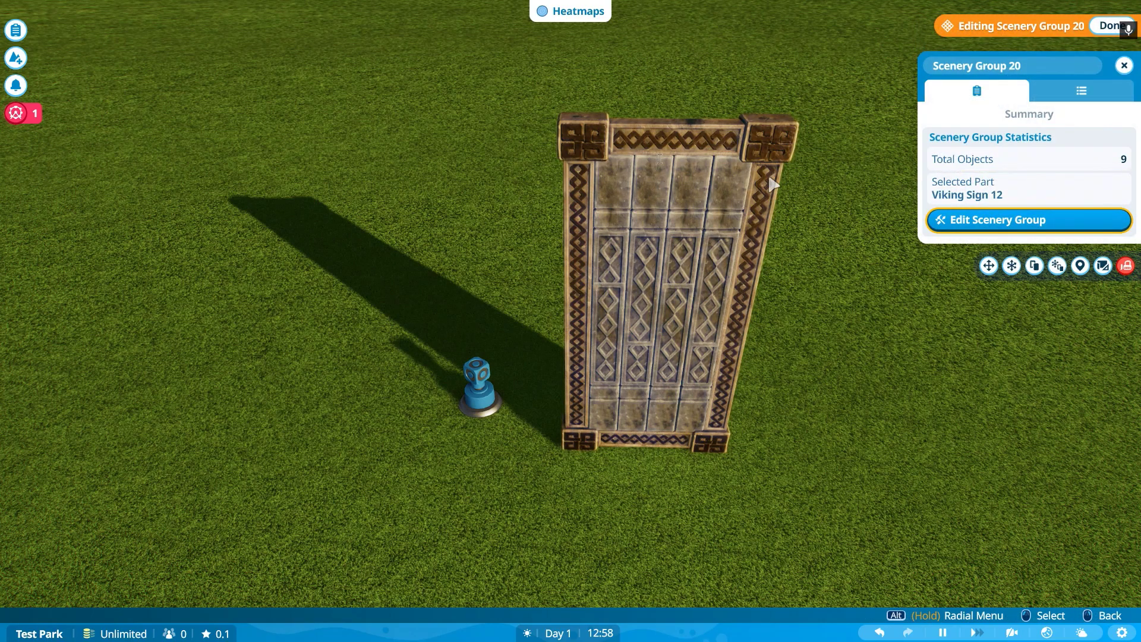
pyautogui.press('m')
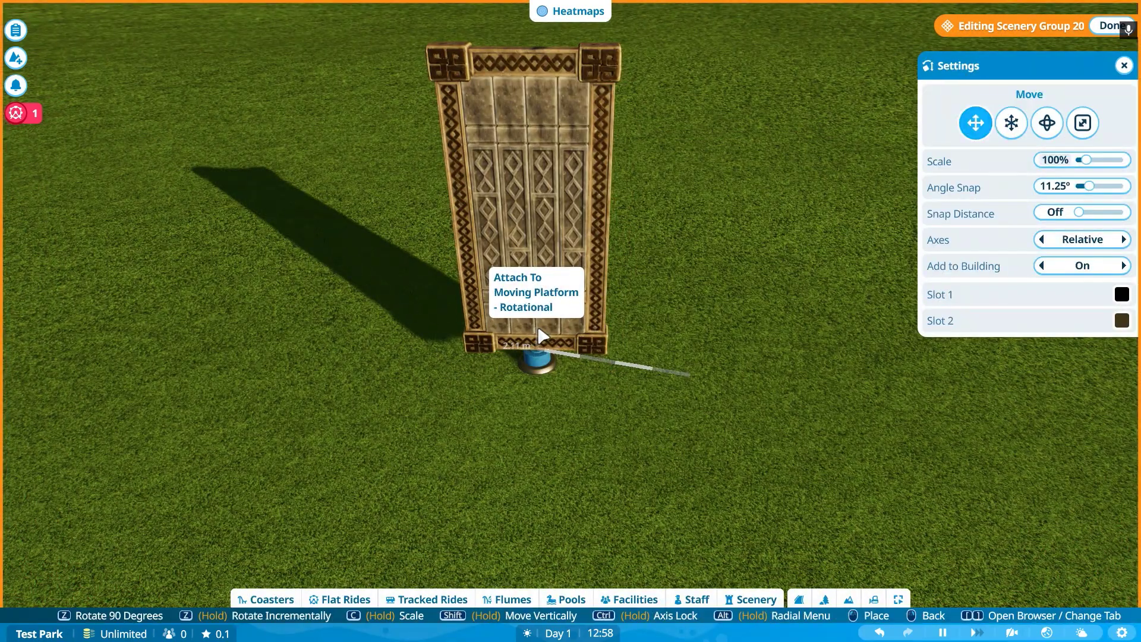
pyautogui.scroll(3, 543, 337)
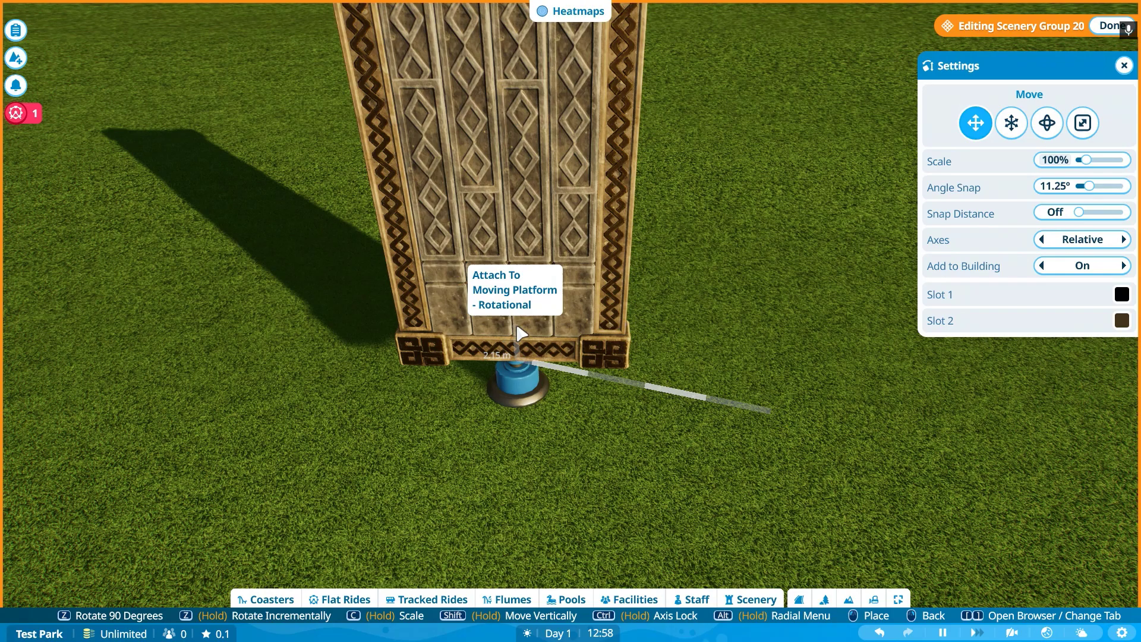
pyautogui.click(522, 334)
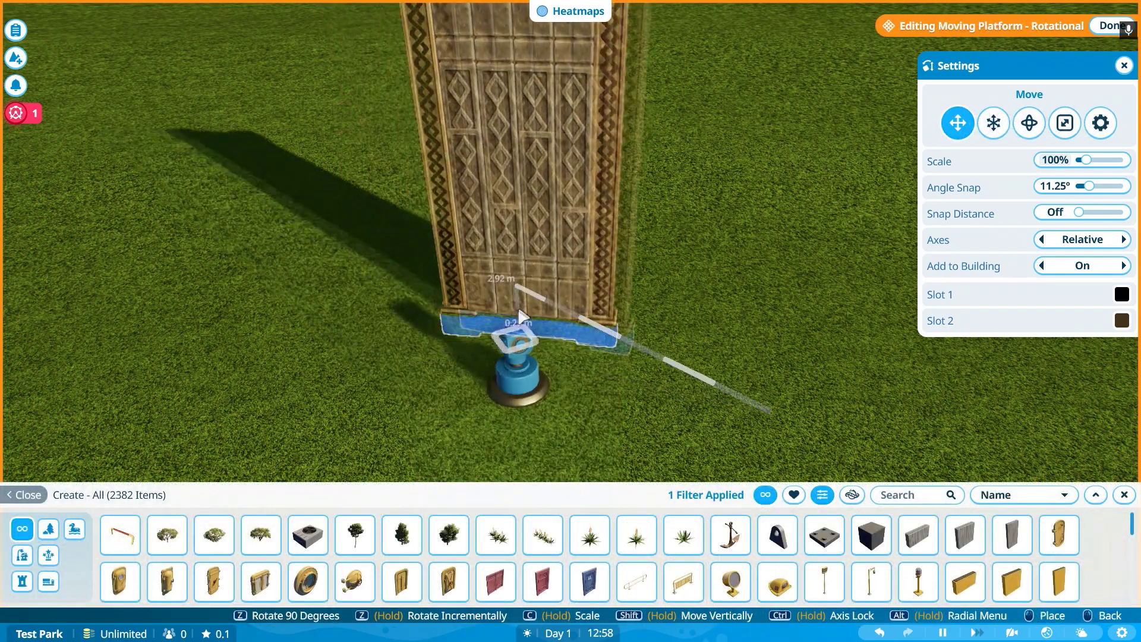
# Step: Raise the attached door about 0.70 m, place its lower corner over the rotational platform while paused, resume the simulation, and finish editing
pyautogui.press('shift')
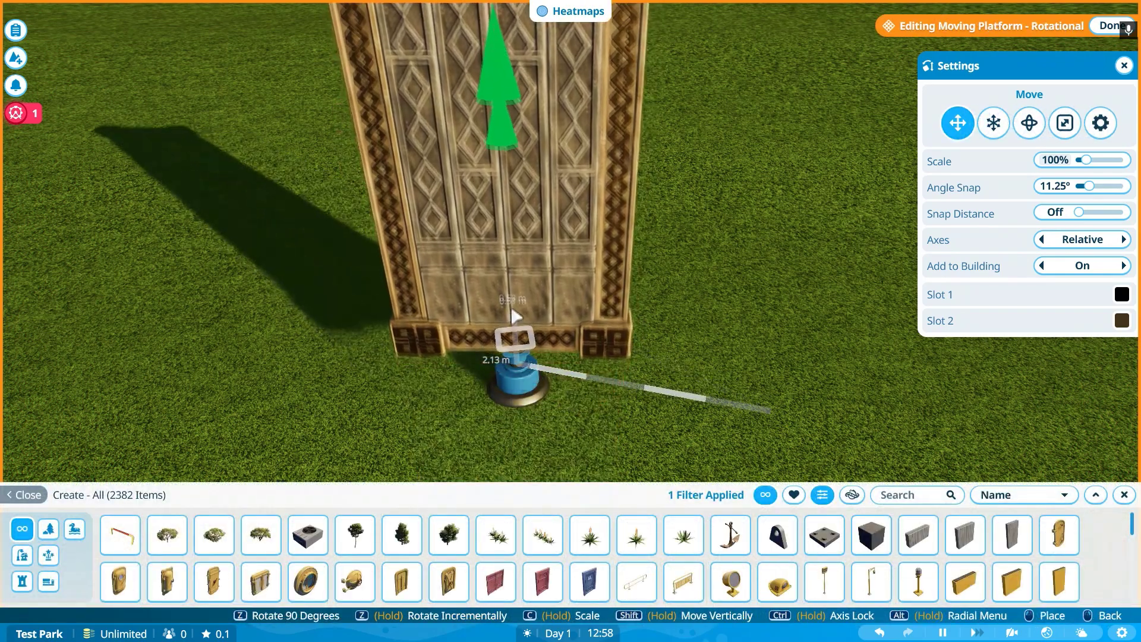
pyautogui.press('z')
pyautogui.press('z')
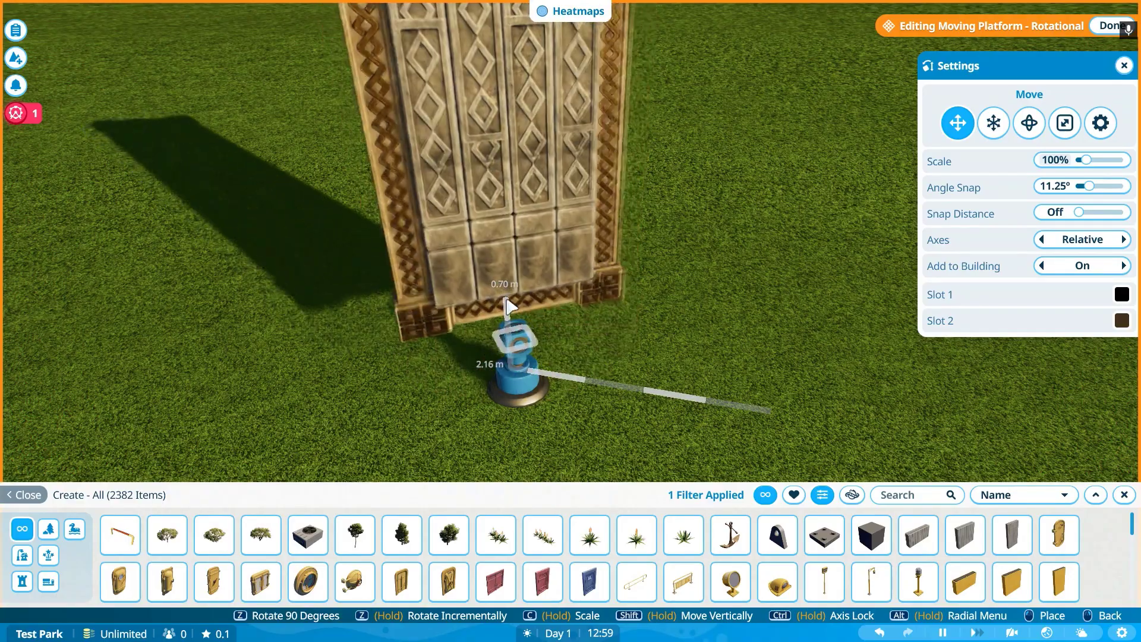
pyautogui.press('space')
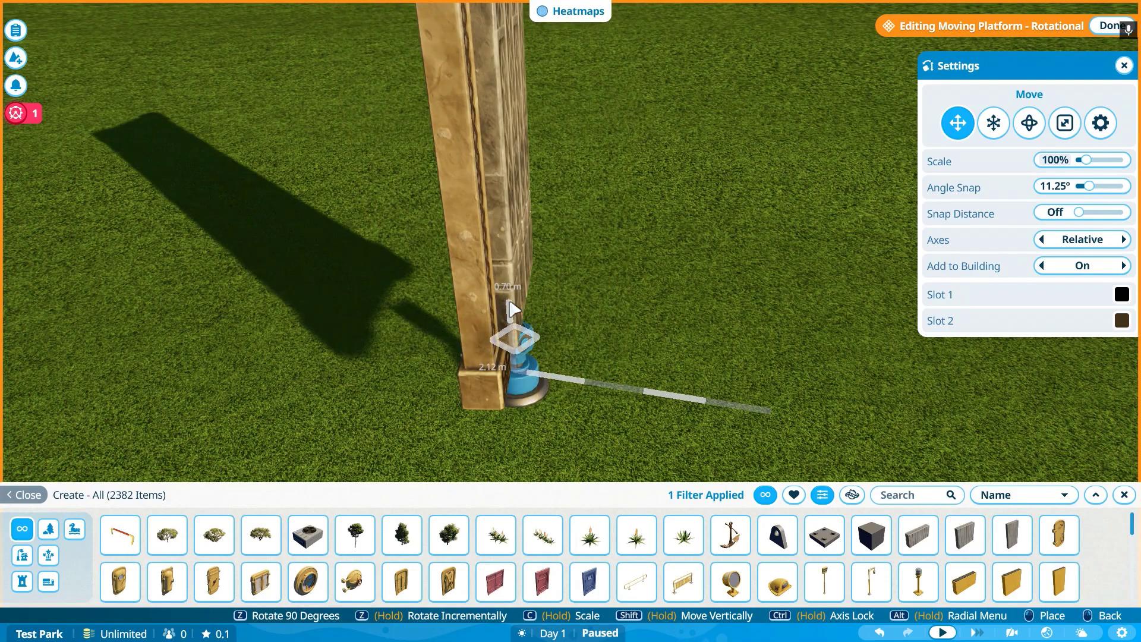
pyautogui.press('z')
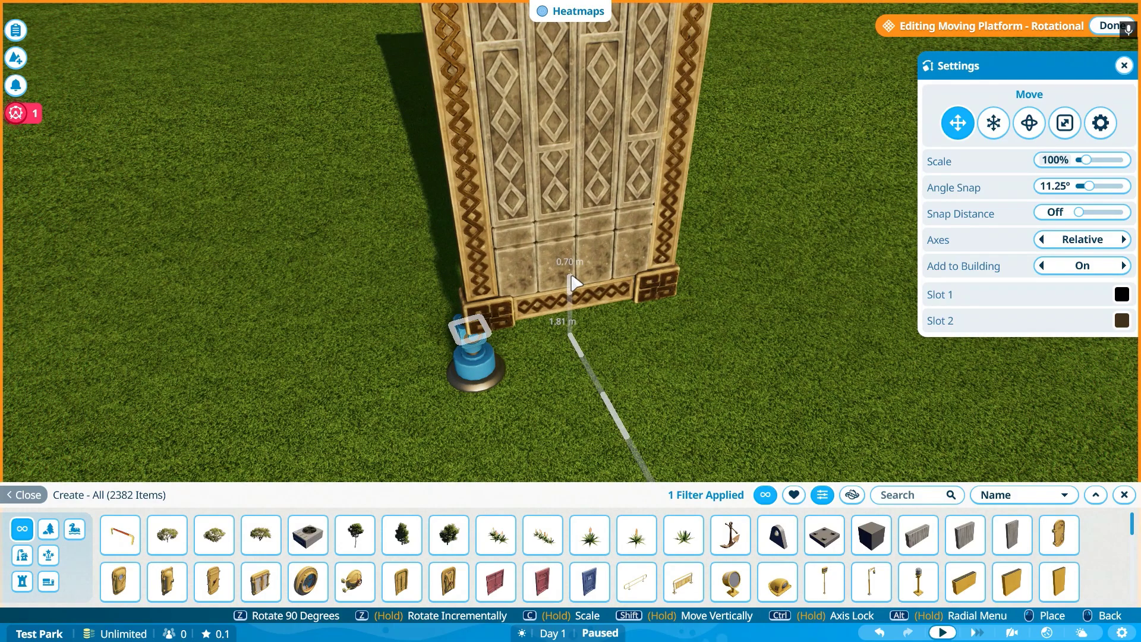
pyautogui.click(576, 284)
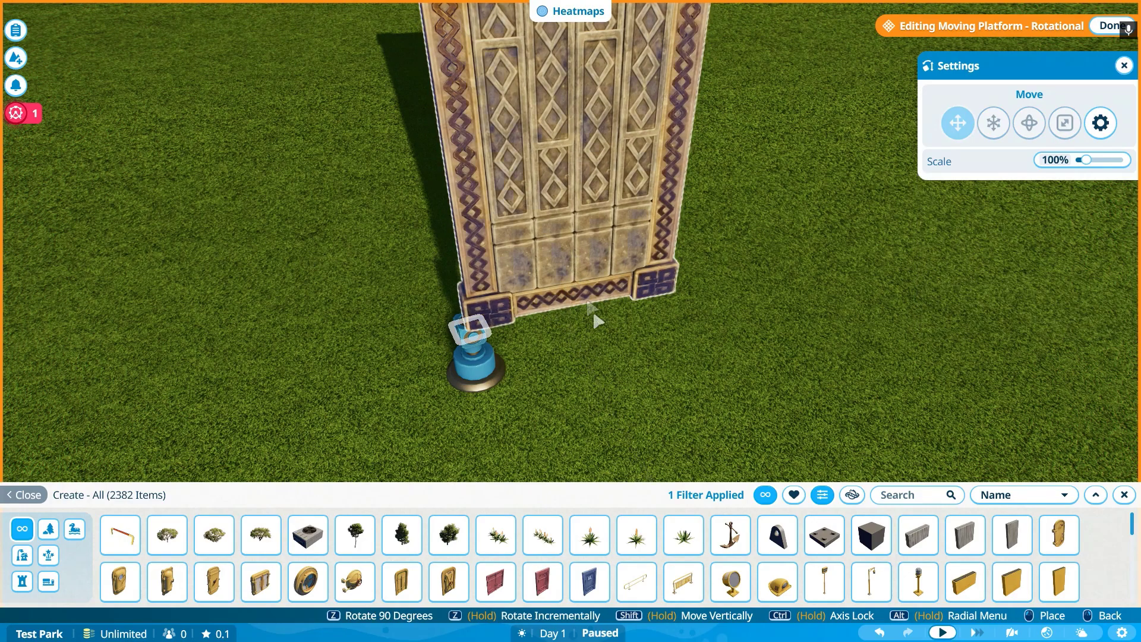
pyautogui.scroll(-3, 621, 355)
pyautogui.press('space')
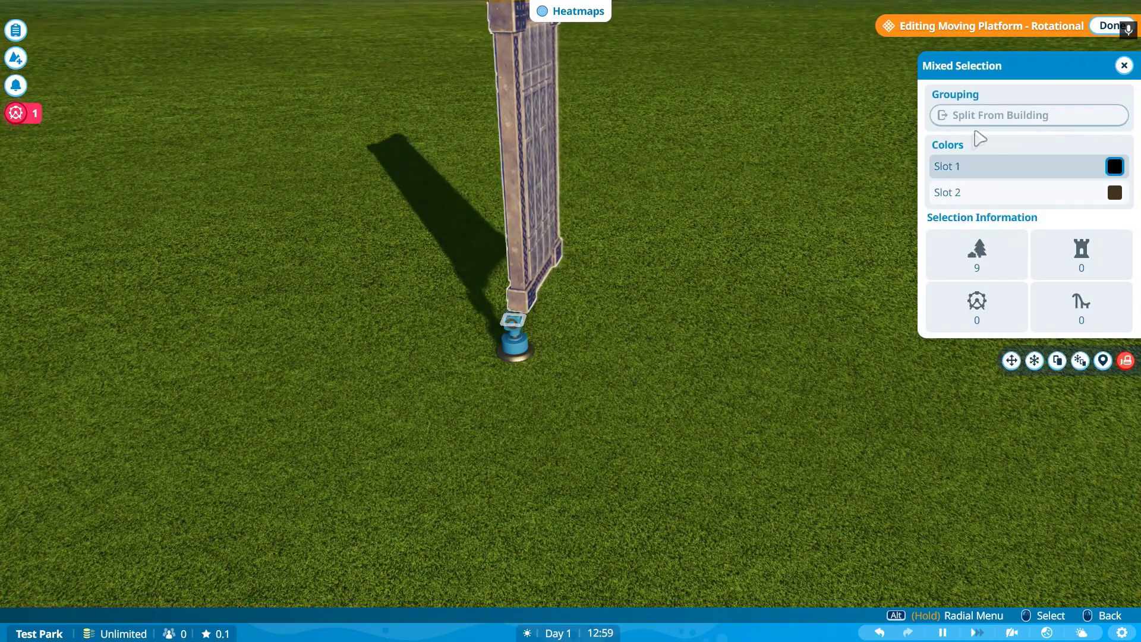
pyautogui.click(1112, 26)
# Step: Edit the rotational platform's attached door again and move all its parts about 8.32 m away from the platform
pyautogui.scroll(-3, 582, 295)
pyautogui.doubleClick(588, 194)
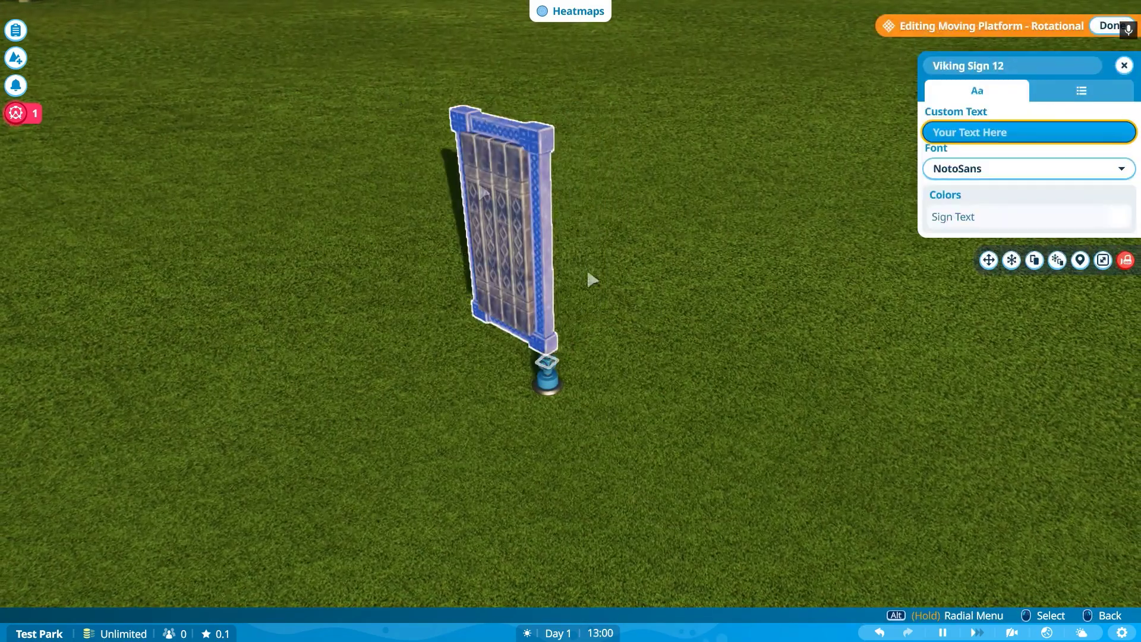
pyautogui.hotkey('ctrl', 'a')
pyautogui.moveTo(612, 296); pyautogui.dragTo(529, 295)
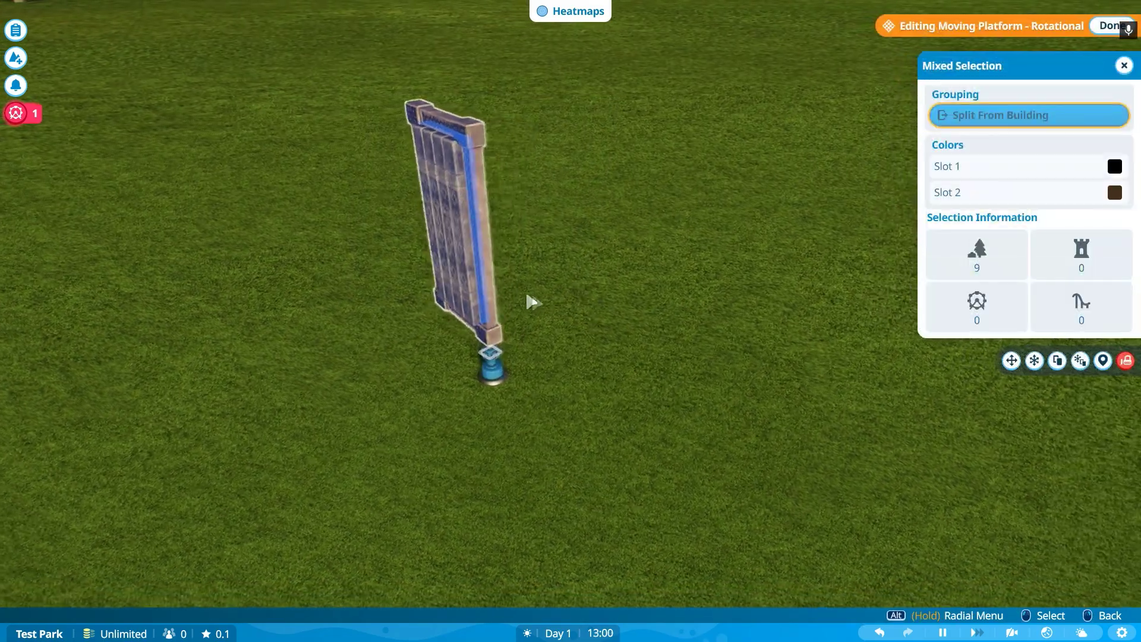
pyautogui.press('m')
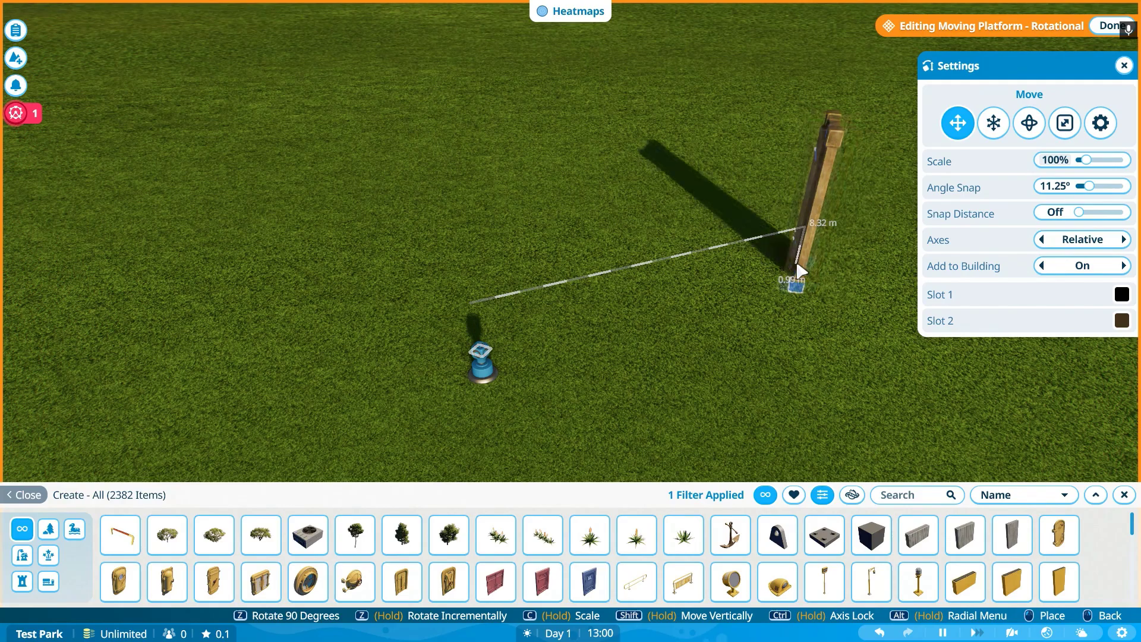
pyautogui.click(841, 248)
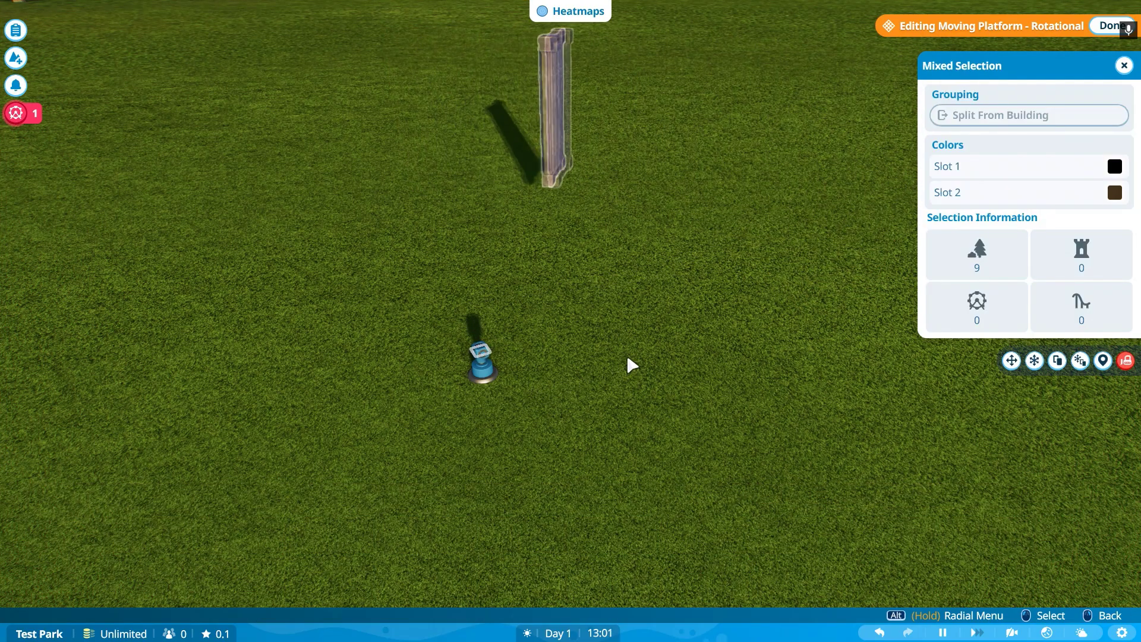
# Step: Reposition the distant door parts, raising them about 1.53 m above the ground while they stay attached to the rotational platform
pyautogui.moveTo(625, 352); pyautogui.dragTo(636, 398)
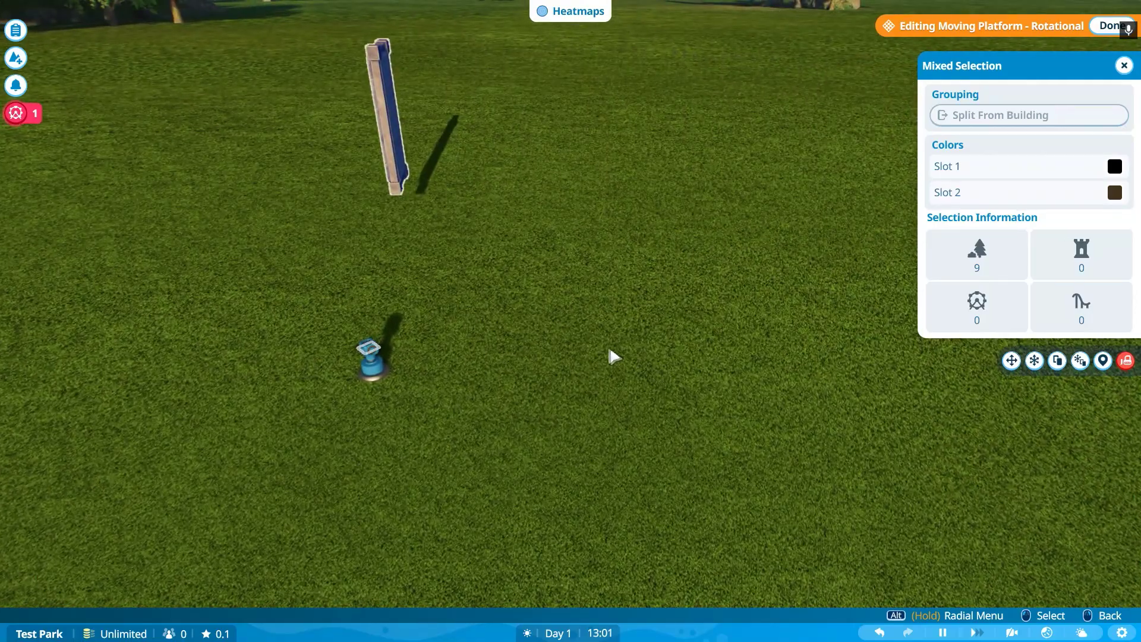
pyautogui.press('m')
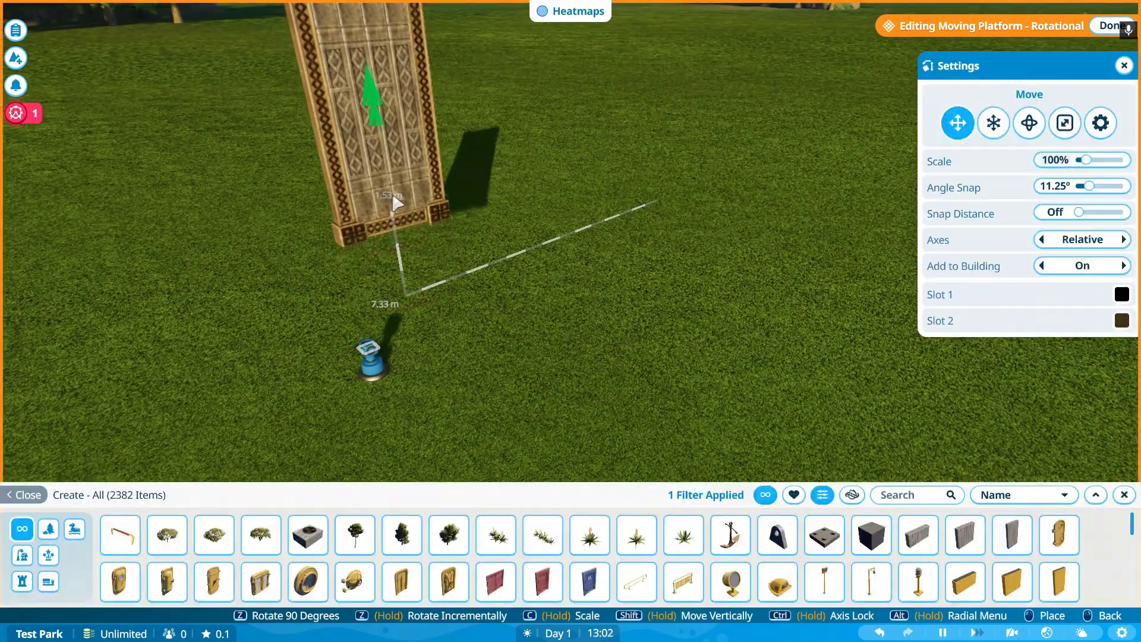
pyautogui.click(396, 179)
pyautogui.click(392, 367)
pyautogui.moveTo(392, 367); pyautogui.dragTo(662, 390)
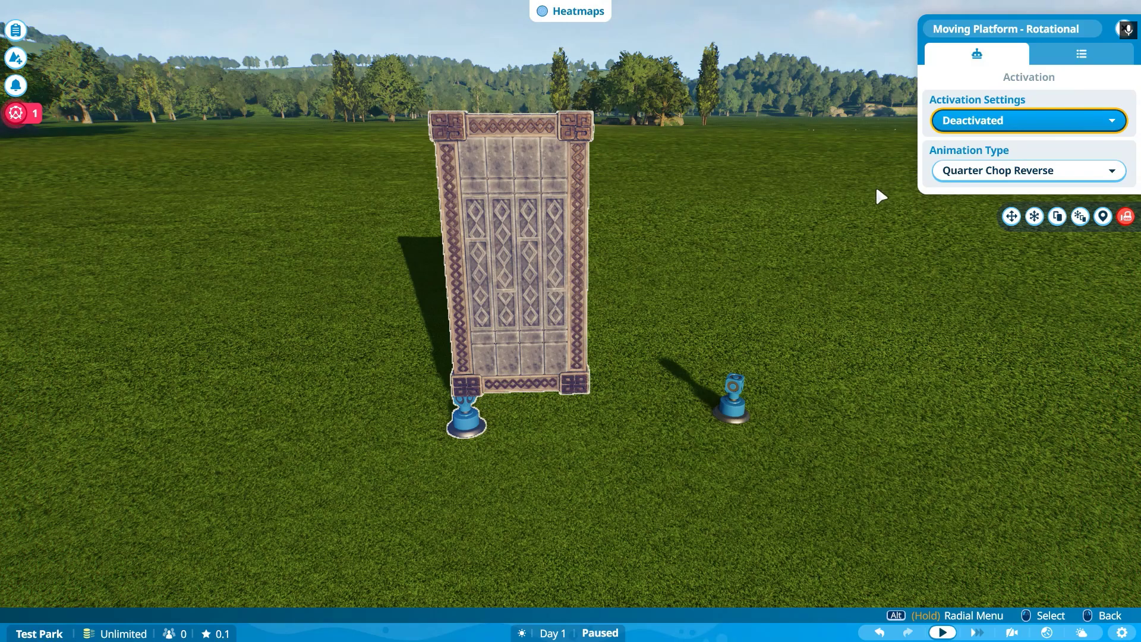
# Step: Duplicate all parts of the hinged door and attach the copy to the second rotational platform with its outer lower corner over that platform
pyautogui.click(517, 164)
pyautogui.moveTo(605, 274)
pyautogui.mouseDown()
pyautogui.moveTo(676, 308)
pyautogui.moveTo(594, 287)
pyautogui.mouseUp()
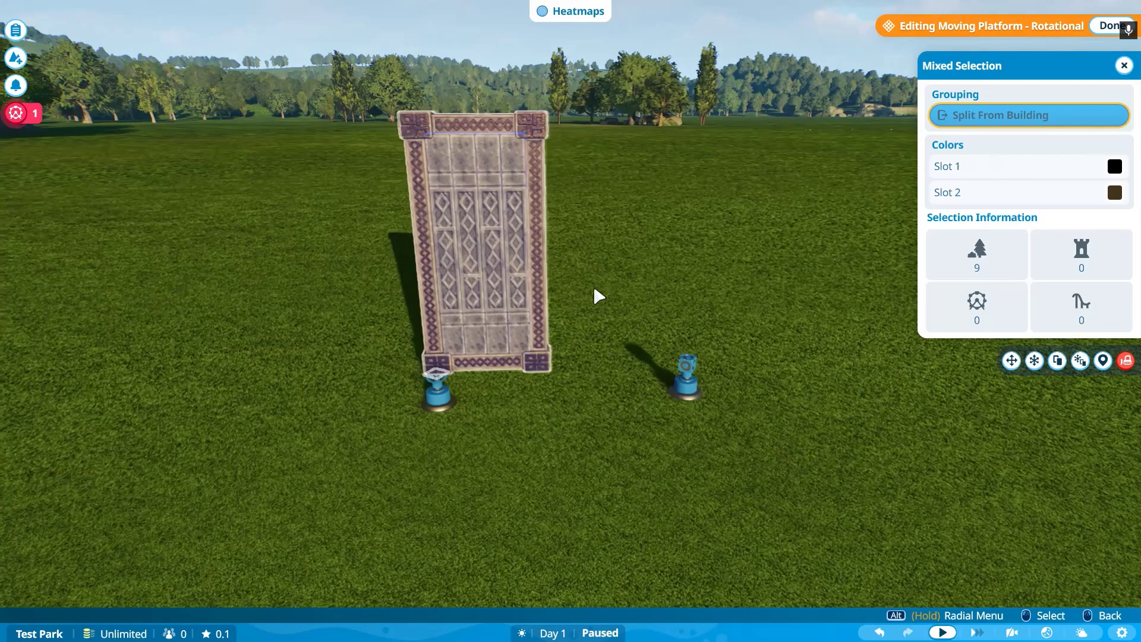
pyautogui.hotkey('ctrl', 'd')
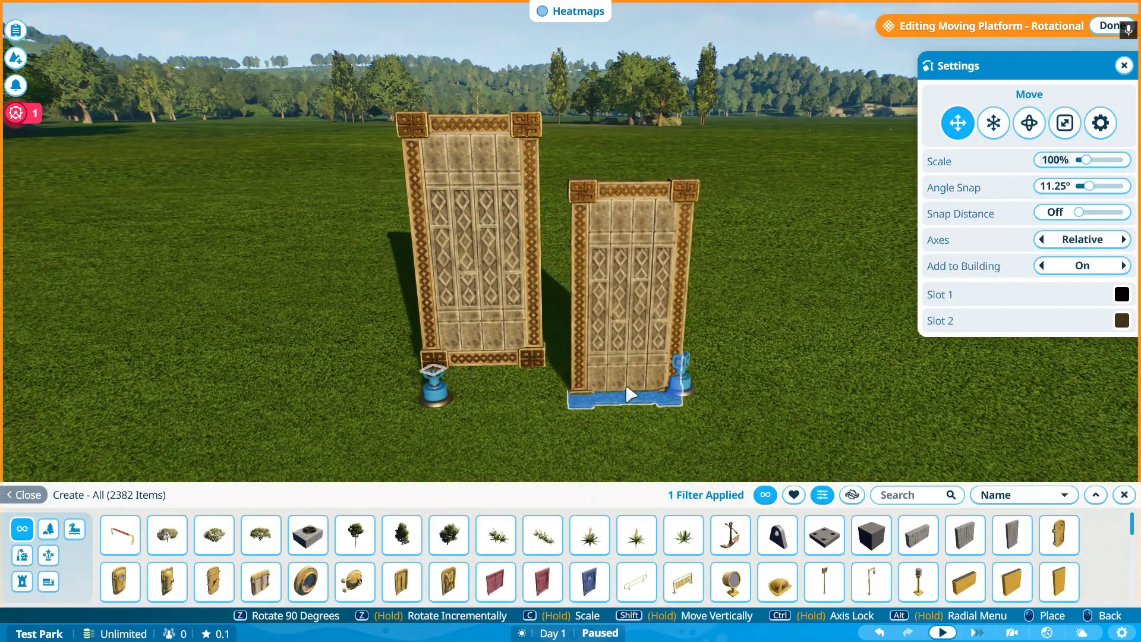
pyautogui.rightClick(635, 392)
pyautogui.hotkey('ctrl', 'd')
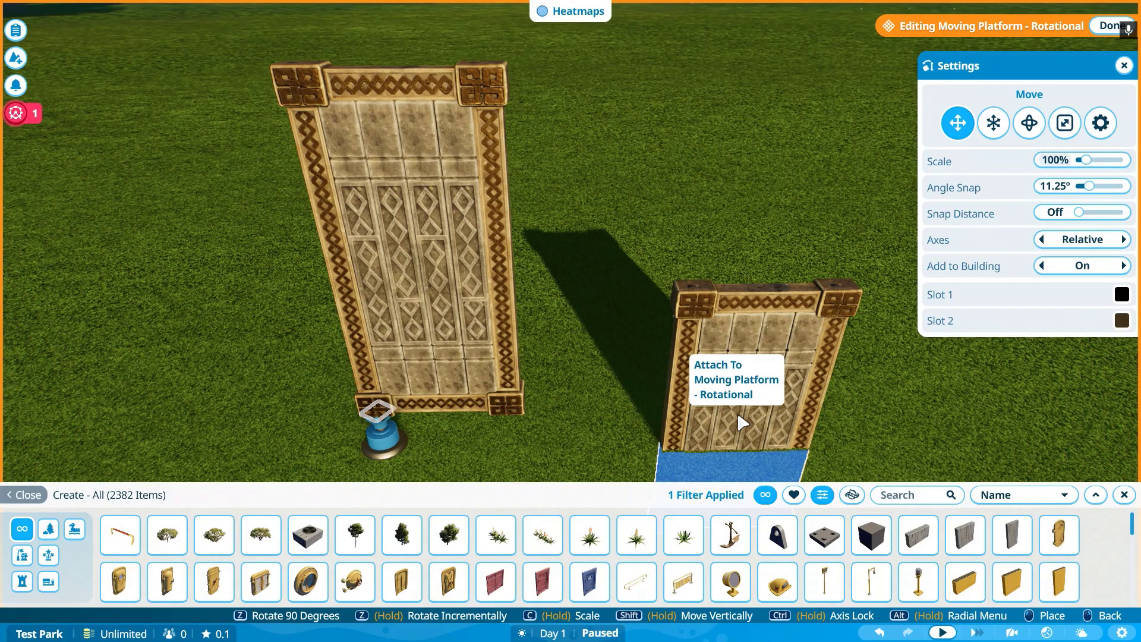
pyautogui.press('shift')
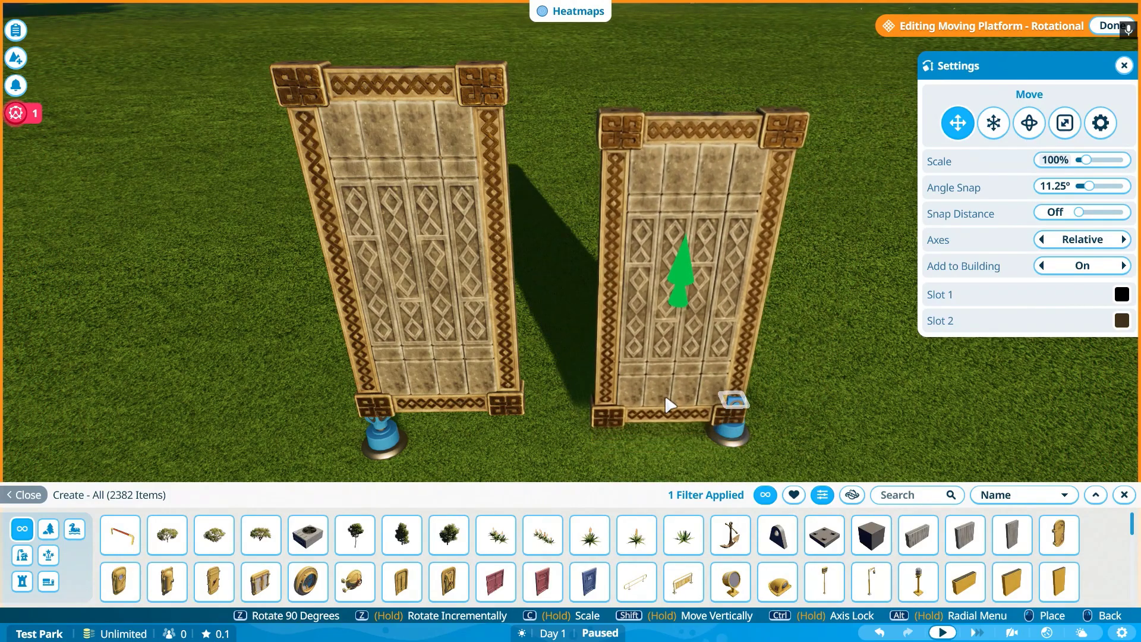
pyautogui.click(670, 406)
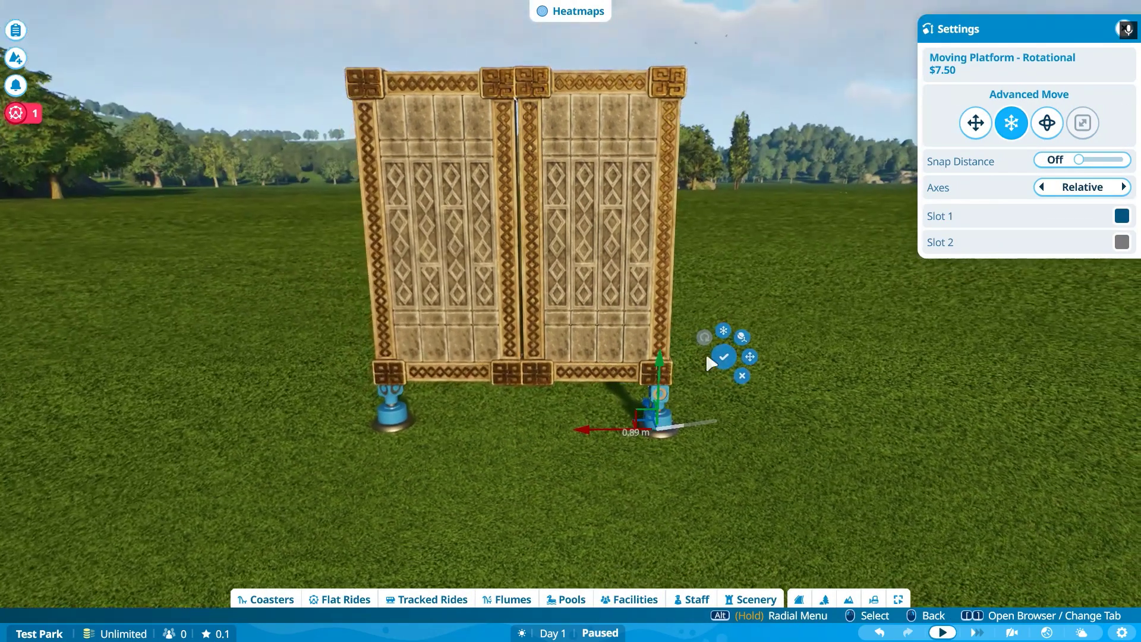
# Step: Confirm the copied door's placement and set both rotational platforms' activation to Loop with the simulation running
pyautogui.click(722, 353)
pyautogui.click(659, 413)
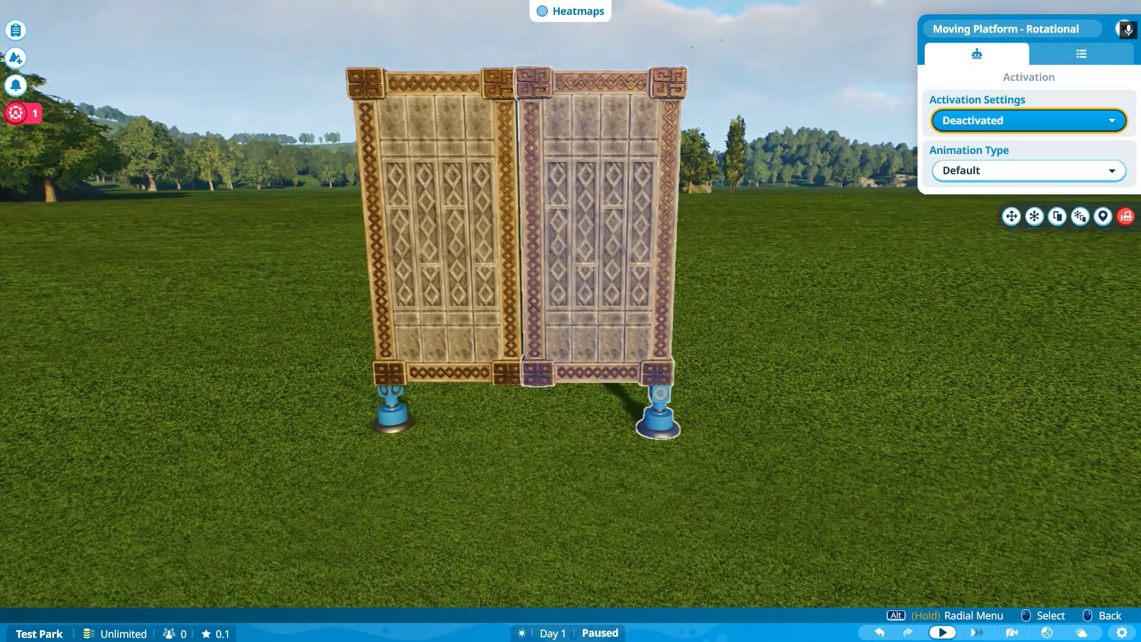
pyautogui.press('a')
pyautogui.press('w')
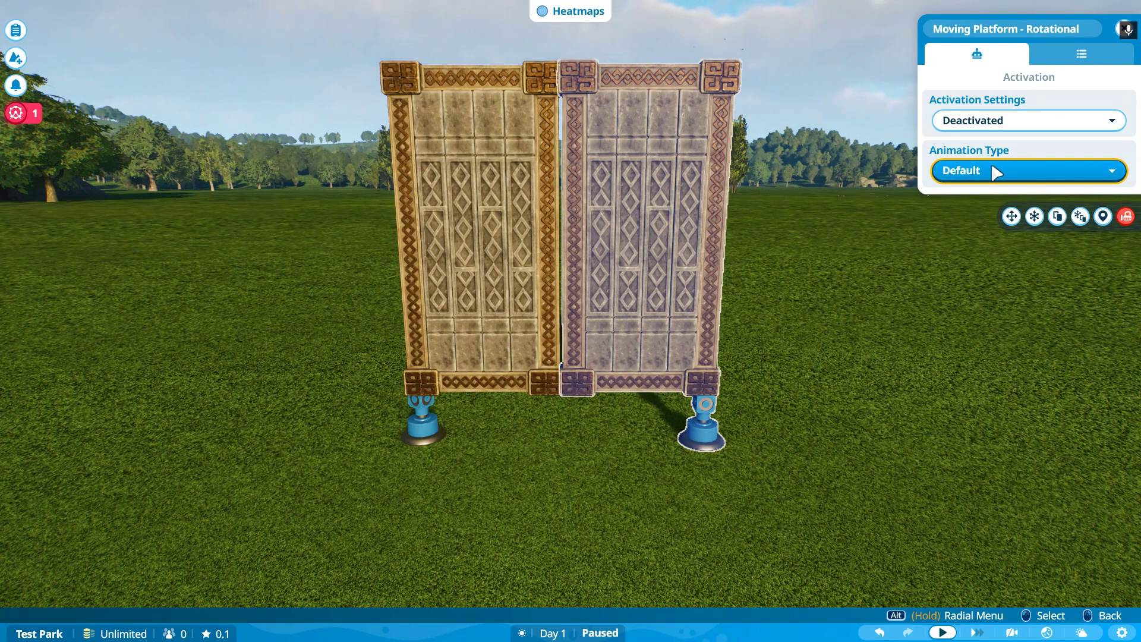
pyautogui.click(972, 120)
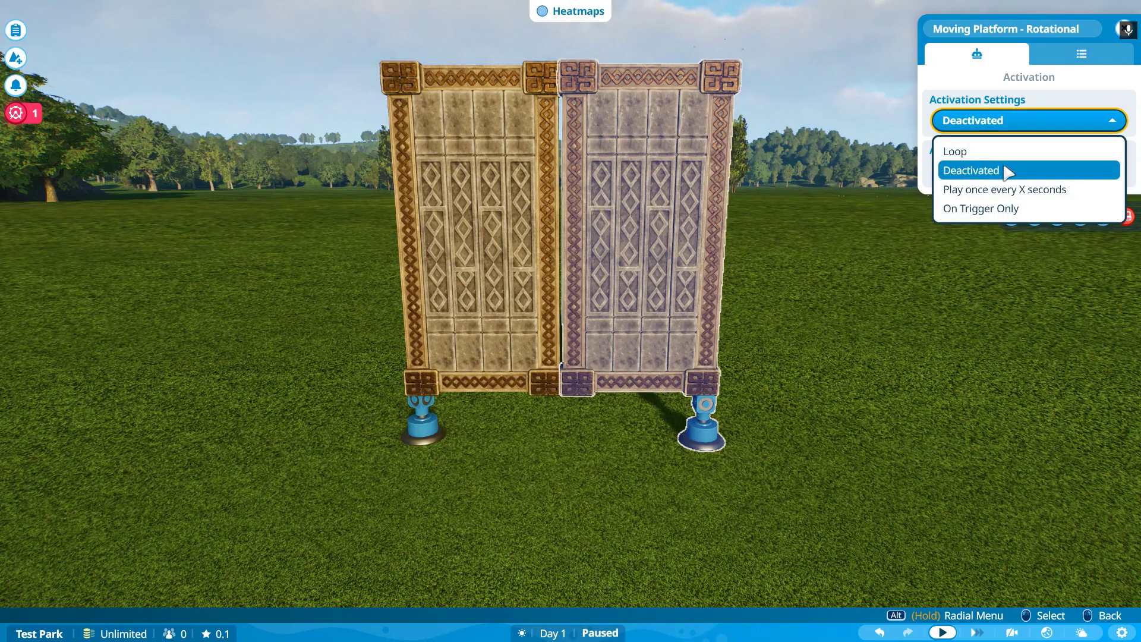
pyautogui.click(983, 148)
pyautogui.press('space')
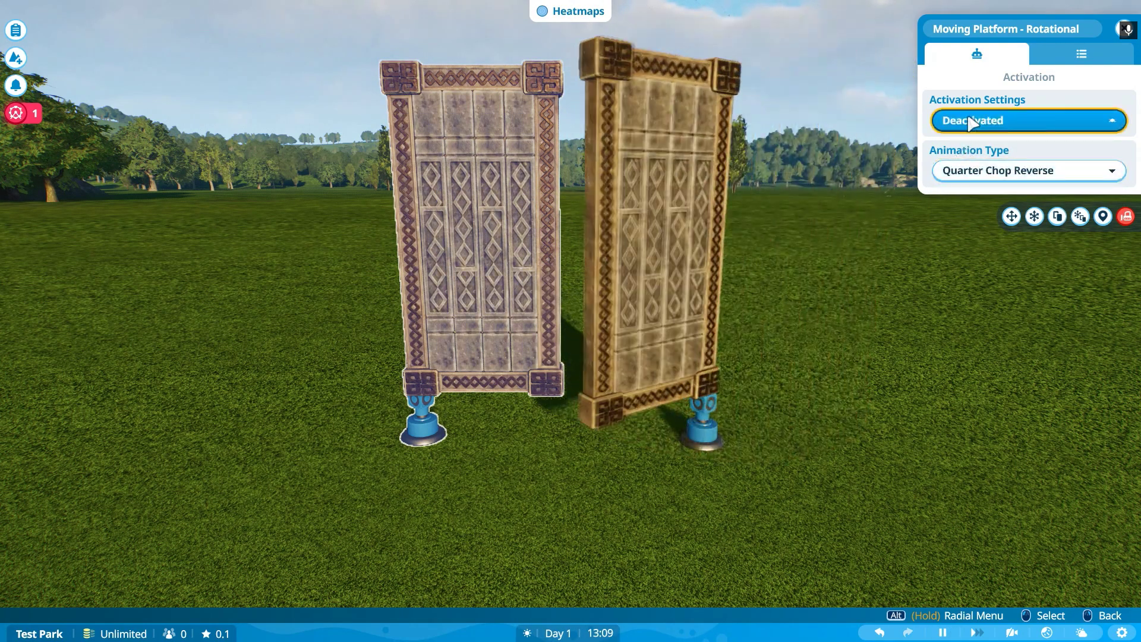
pyautogui.click(973, 121)
pyautogui.click(987, 152)
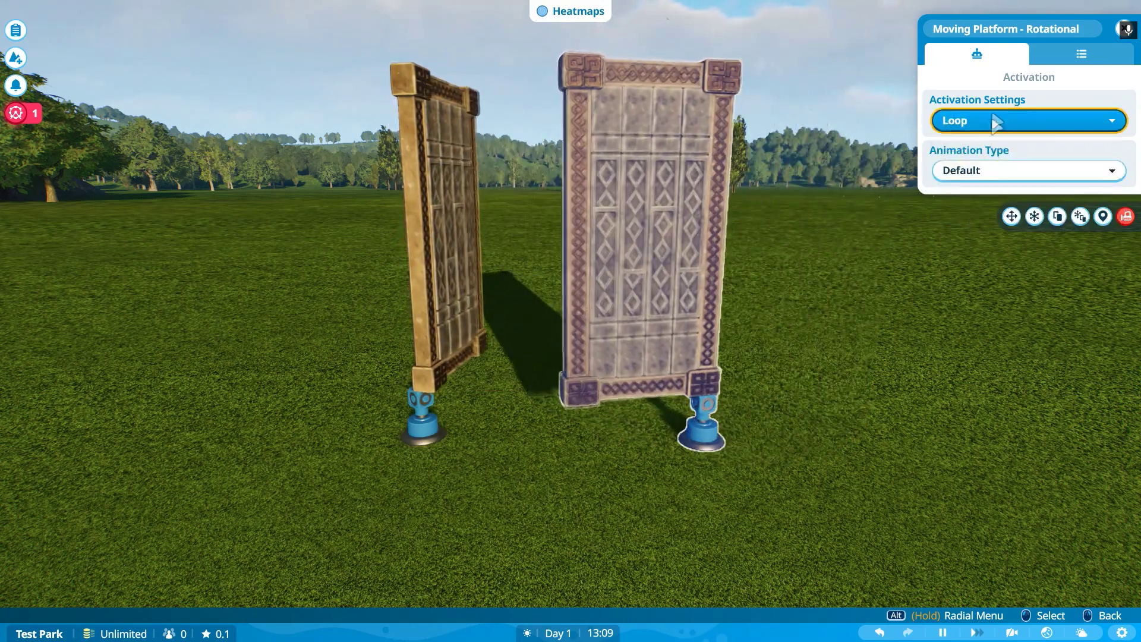
# Step: Try the Quarter Chop Reverse animation type on the copied door's rotational platform
pyautogui.click(999, 171)
pyautogui.scroll(-2, 1018, 295)
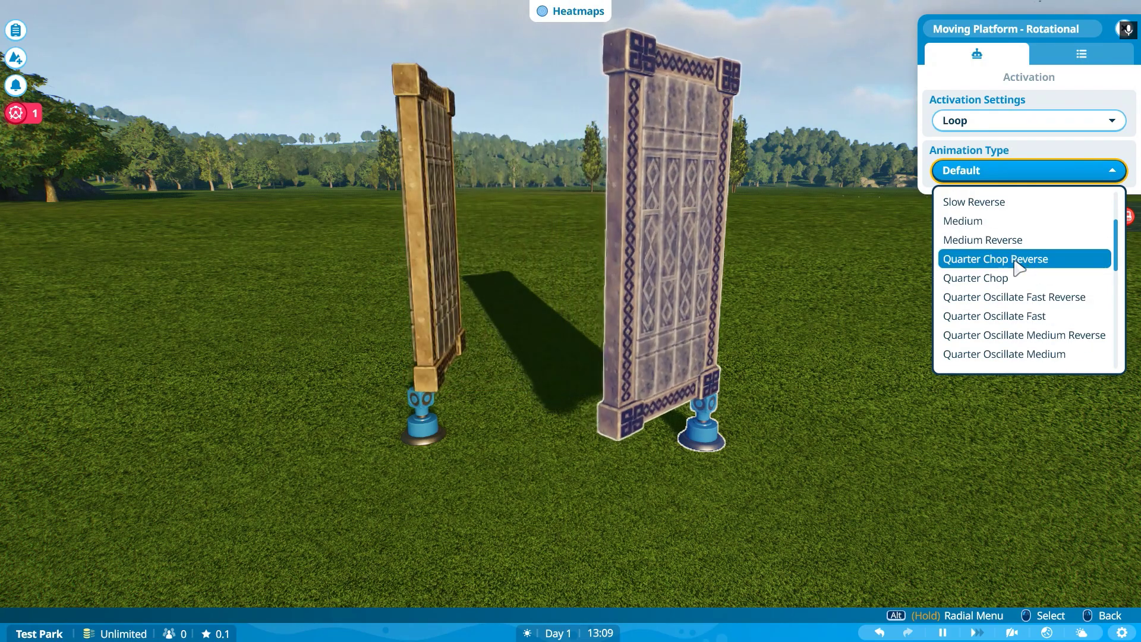
pyautogui.click(1019, 259)
# Step: Set the copied door's rotational platform to the Quarter Chop animation type and close its settings
pyautogui.click(1016, 175)
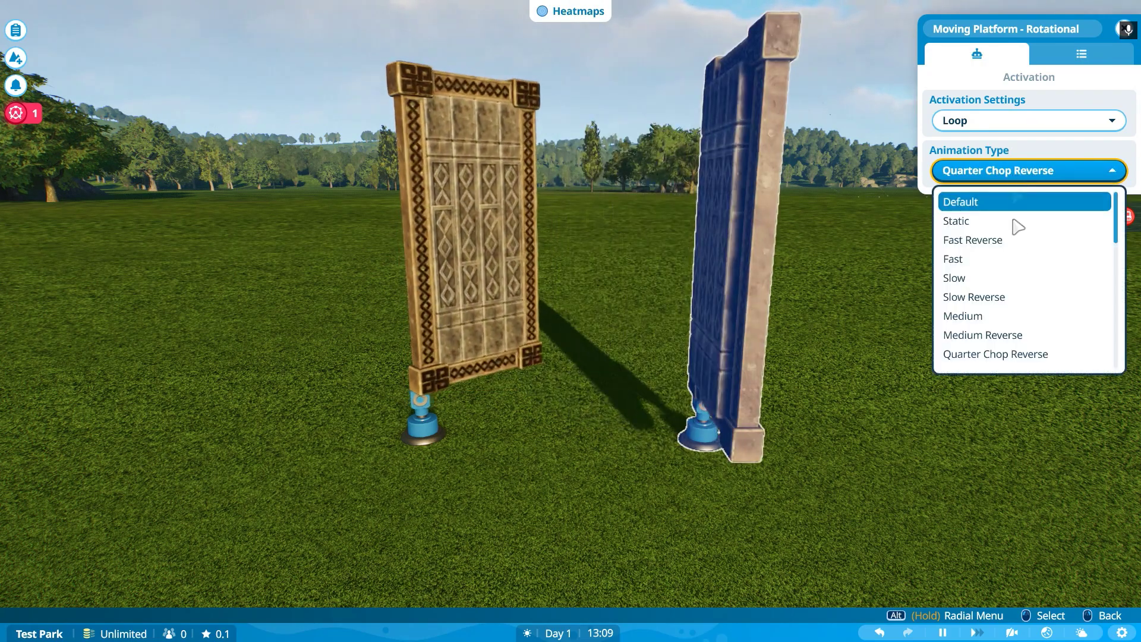
pyautogui.scroll(-1, 1015, 315)
pyautogui.click(1015, 327)
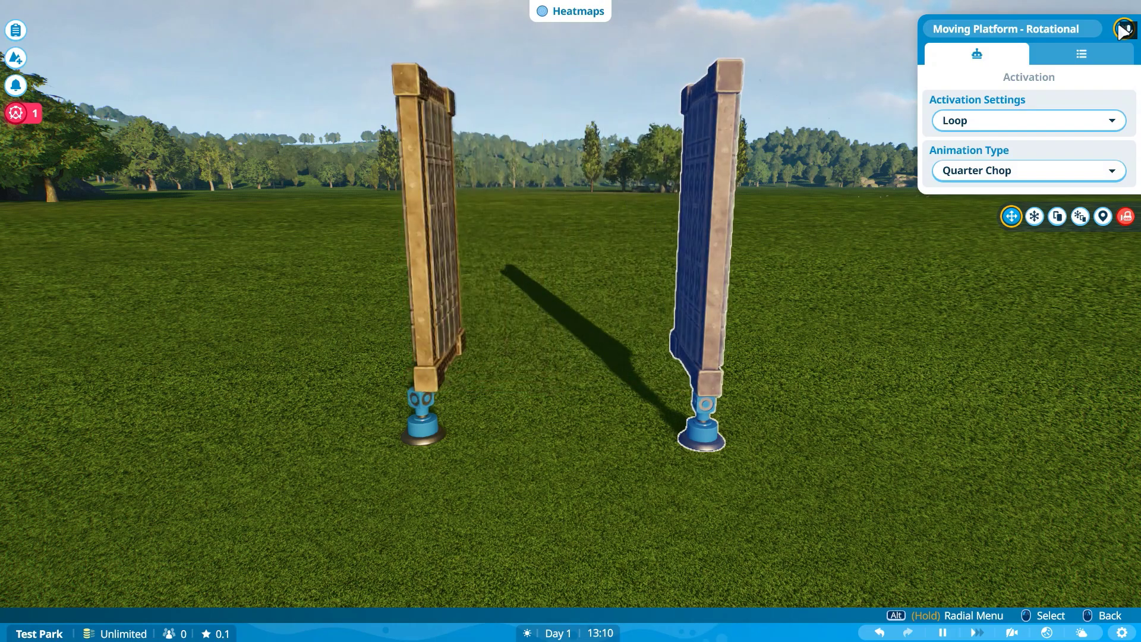
pyautogui.click(1123, 29)
pyautogui.scroll(-5, 775, 237)
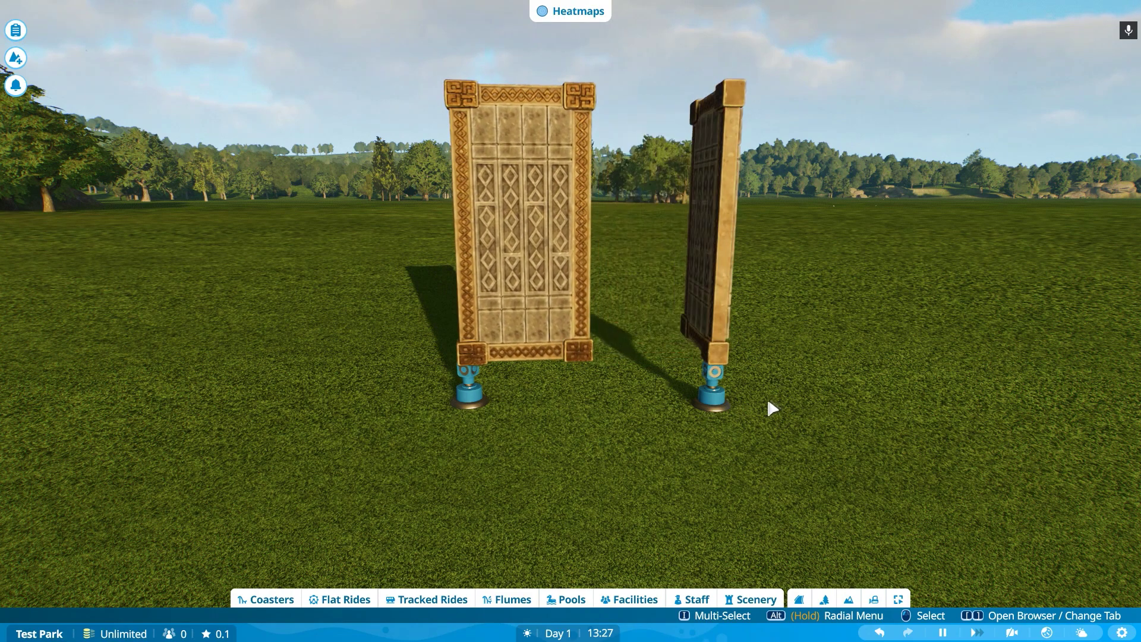
# Step: Find the Event Sequencer in the scenery items by searching "sequencer" and place one on the grass in front of the doors
pyautogui.click(754, 600)
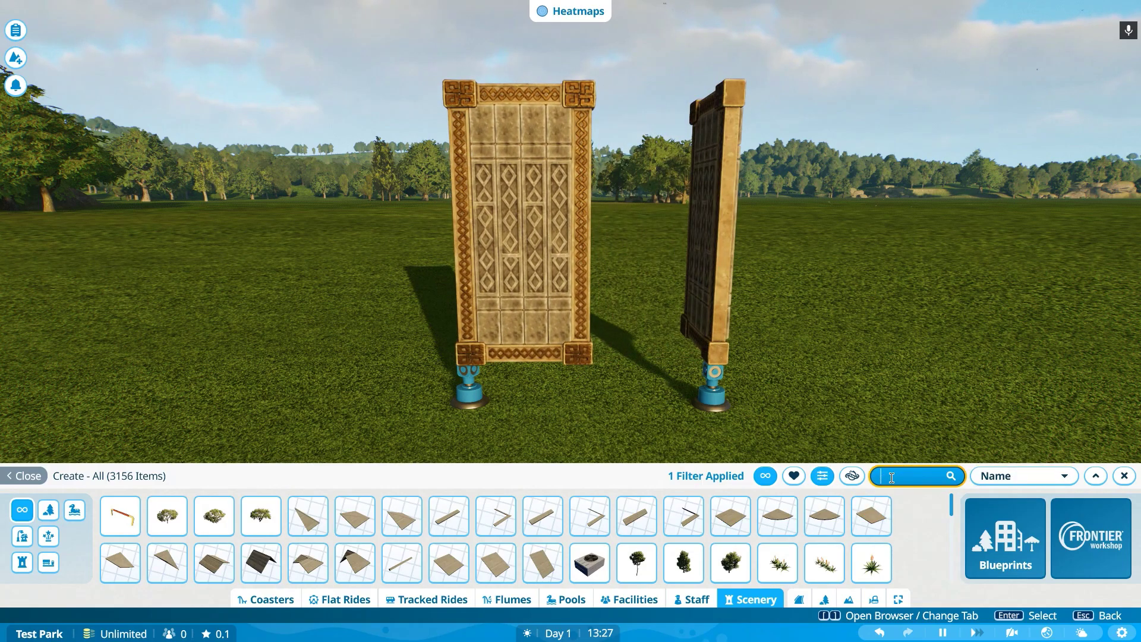
pyautogui.click(891, 477)
pyautogui.write('sequencer')
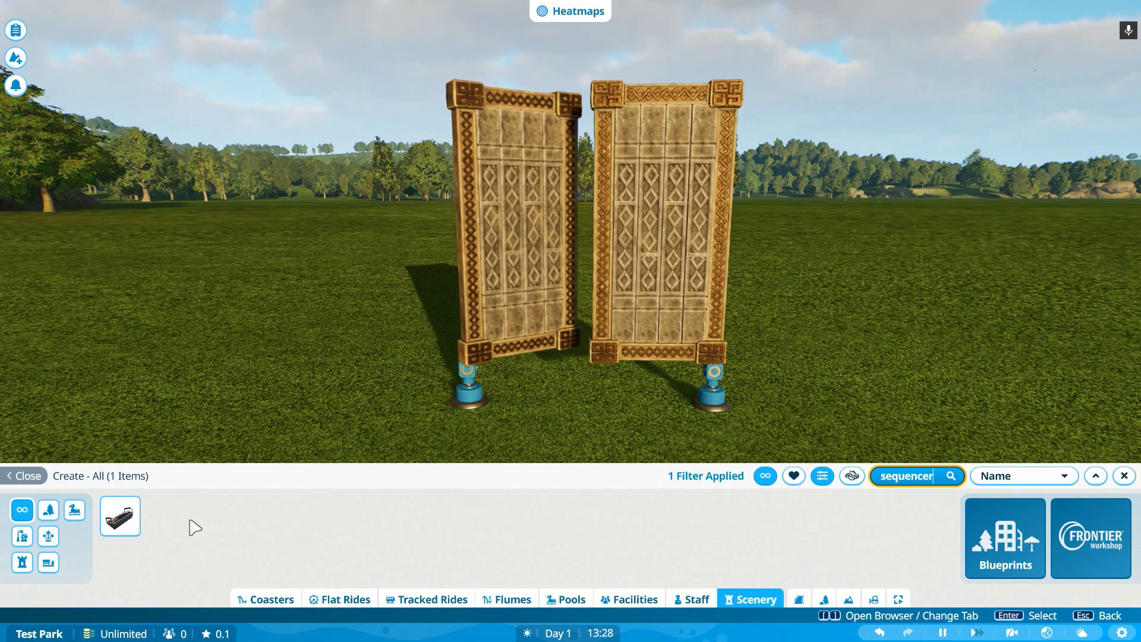
pyautogui.click(126, 531)
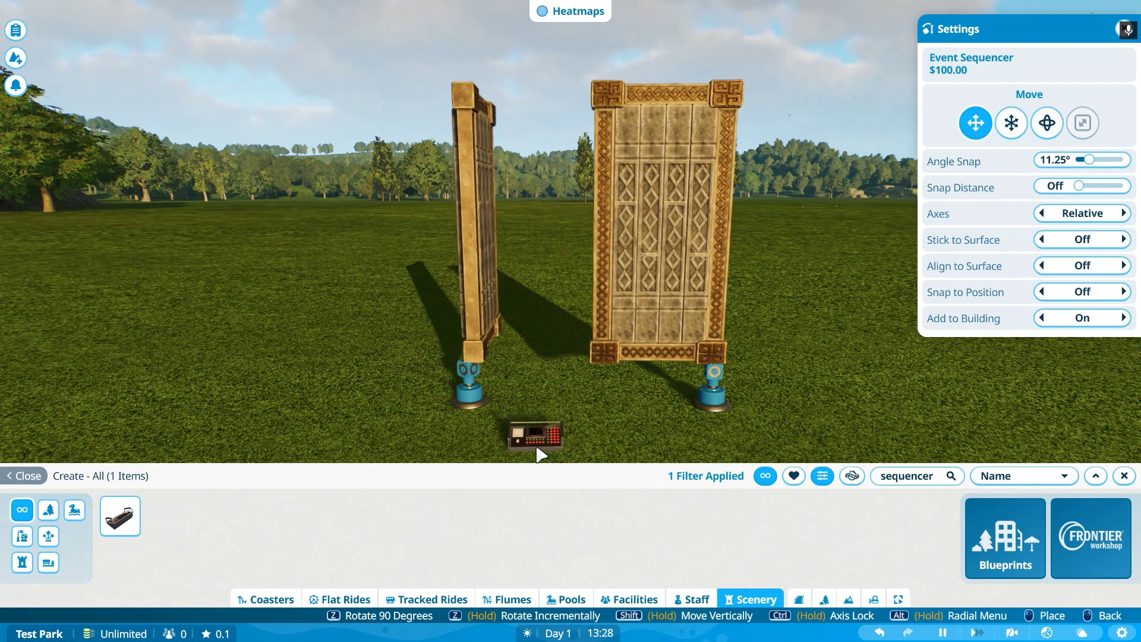
pyautogui.rightClick(773, 440)
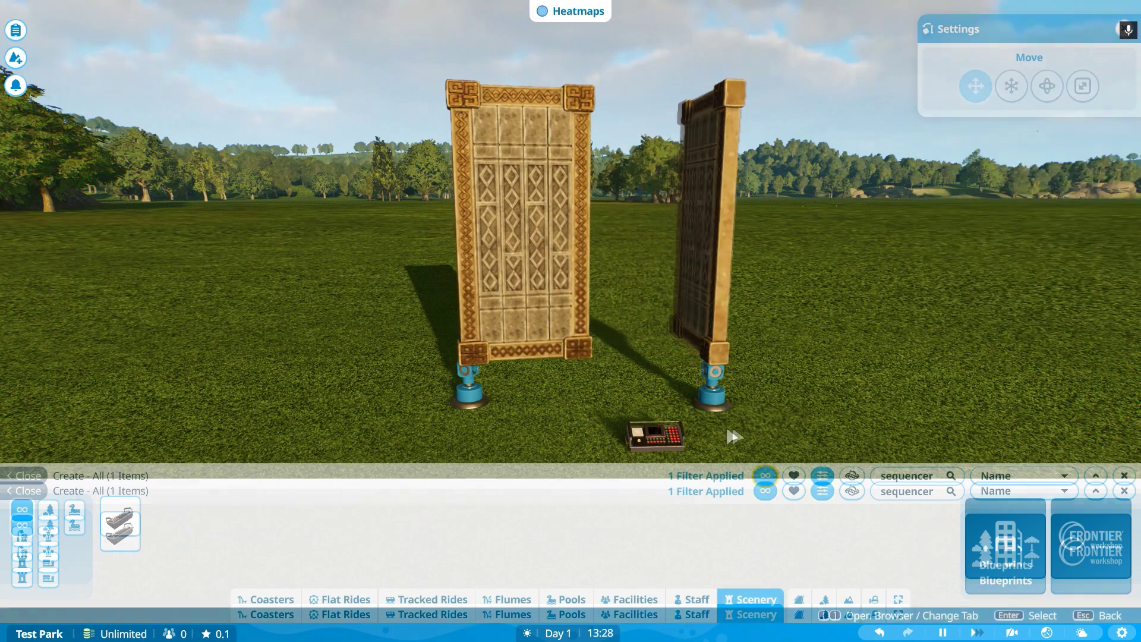
pyautogui.click(1124, 475)
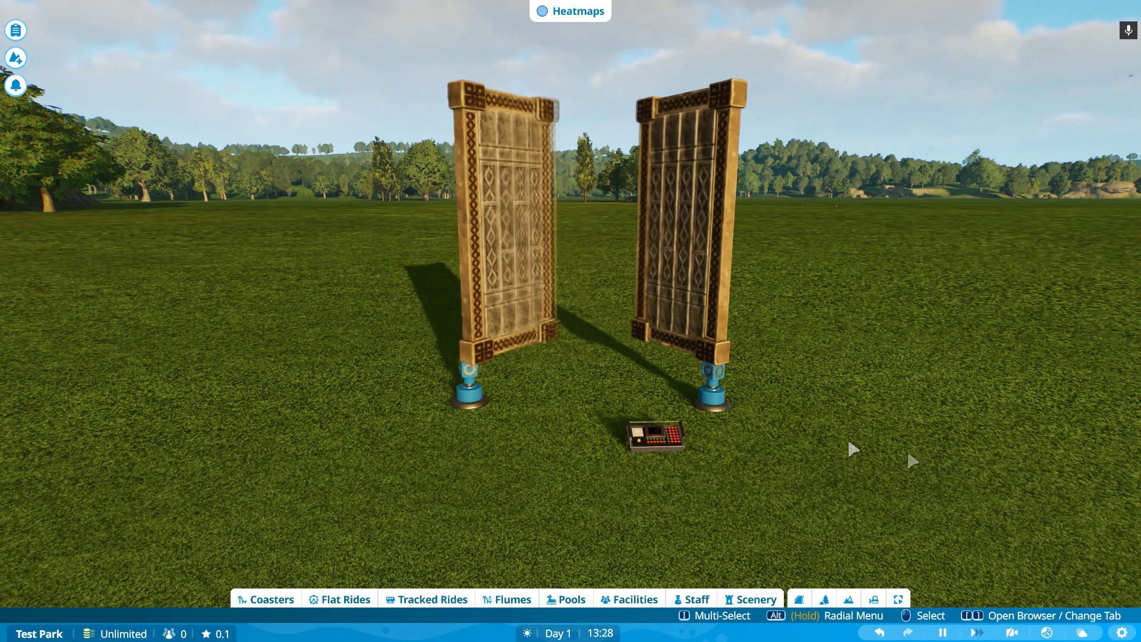
# Step: Open the Event Sequencer's trigger sequence for editing and add both rotational platforms to it as objects
pyautogui.click(663, 441)
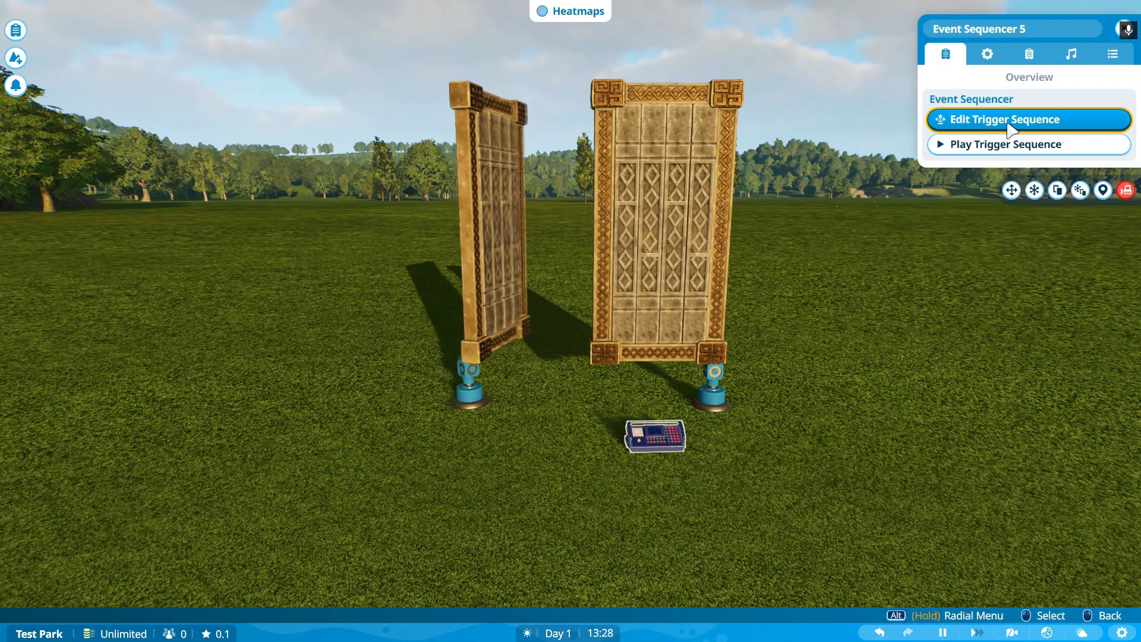
pyautogui.click(1004, 144)
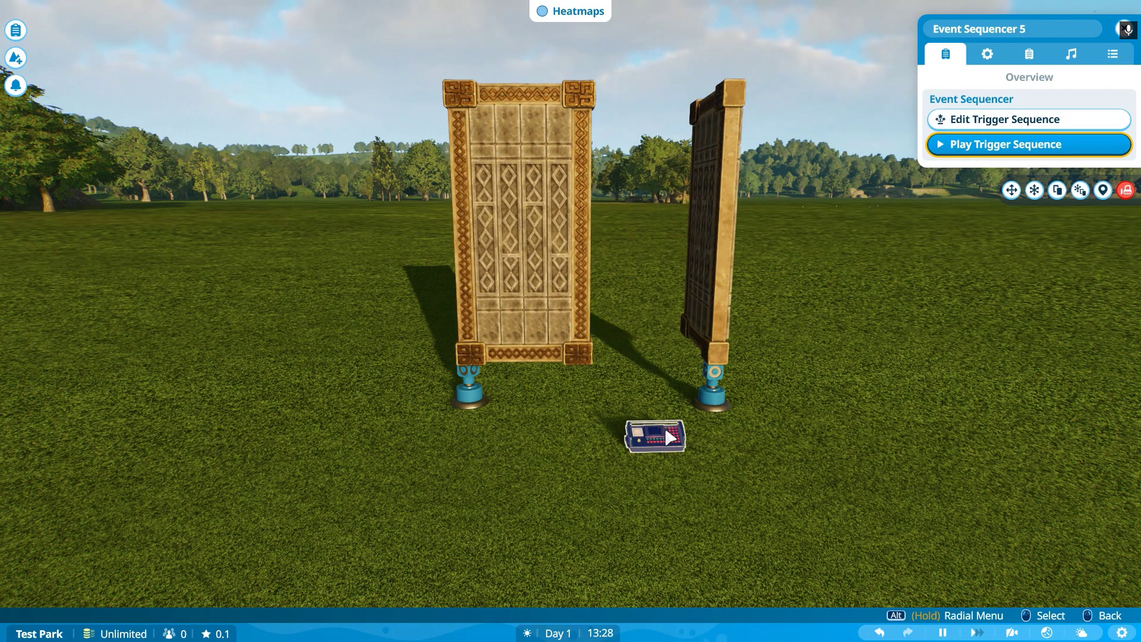
pyautogui.click(1018, 119)
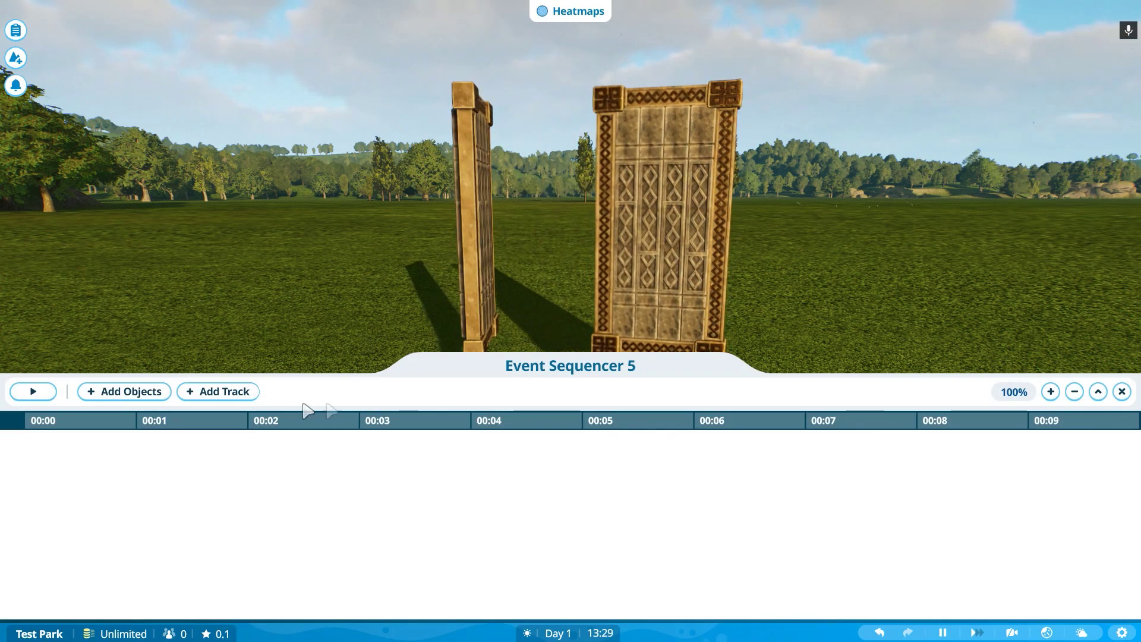
pyautogui.scroll(-5, 352, 230)
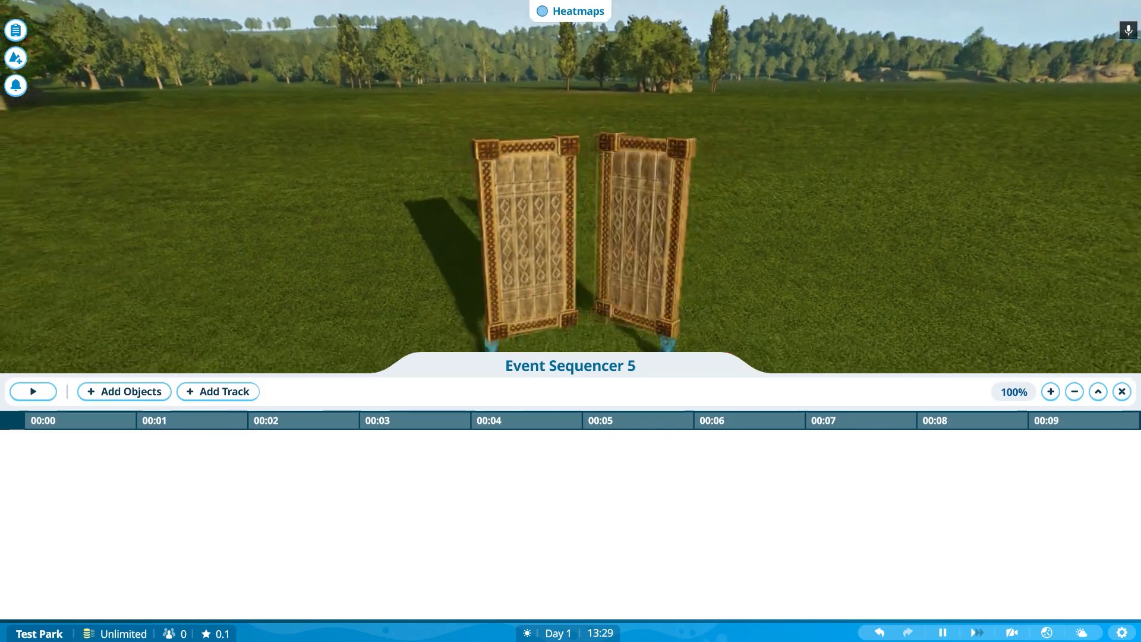
pyautogui.click(165, 392)
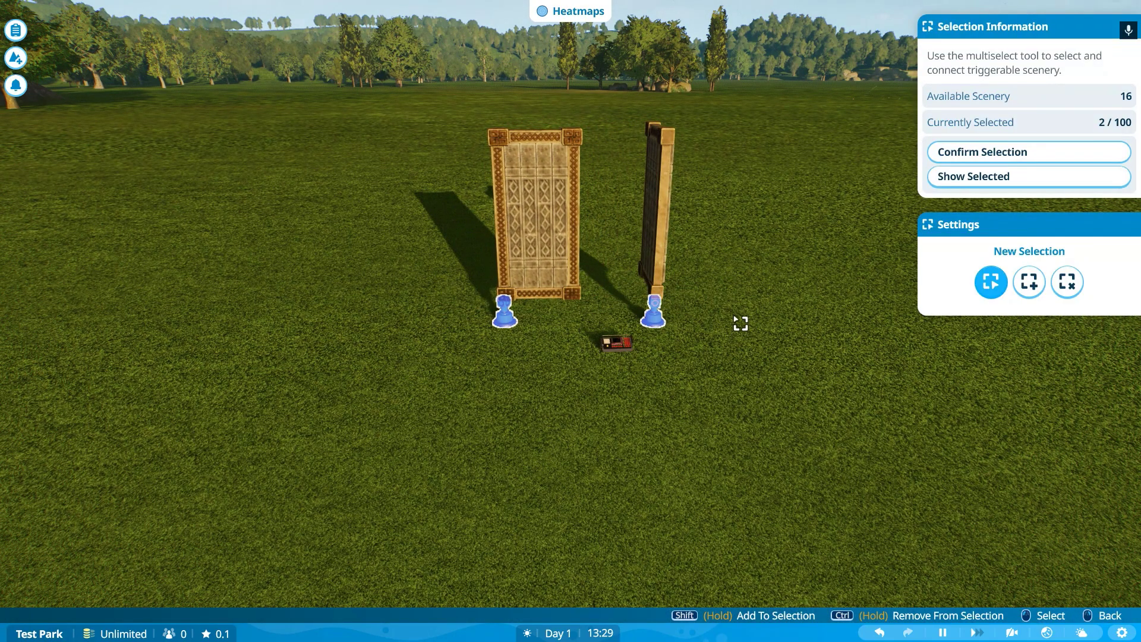
pyautogui.click(1024, 153)
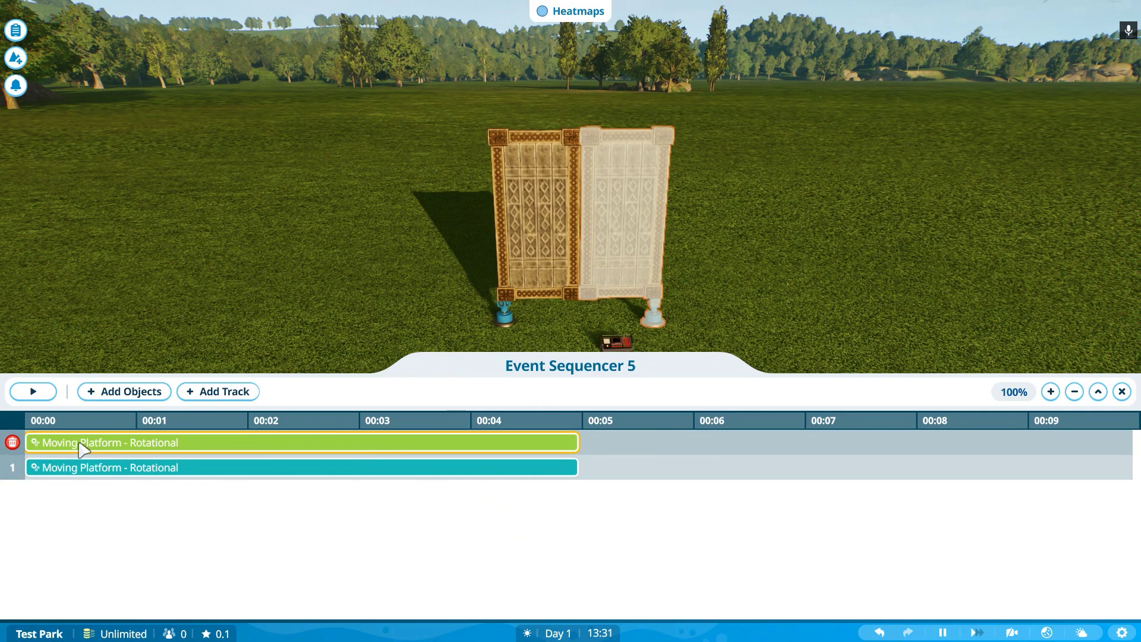
# Step: Try delaying the lower platform clip by about 0.5 s in the trigger sequence and play the sequence
pyautogui.moveTo(79, 443)
pyautogui.mouseDown()
pyautogui.moveTo(109, 445)
pyautogui.moveTo(77, 445)
pyautogui.mouseUp()
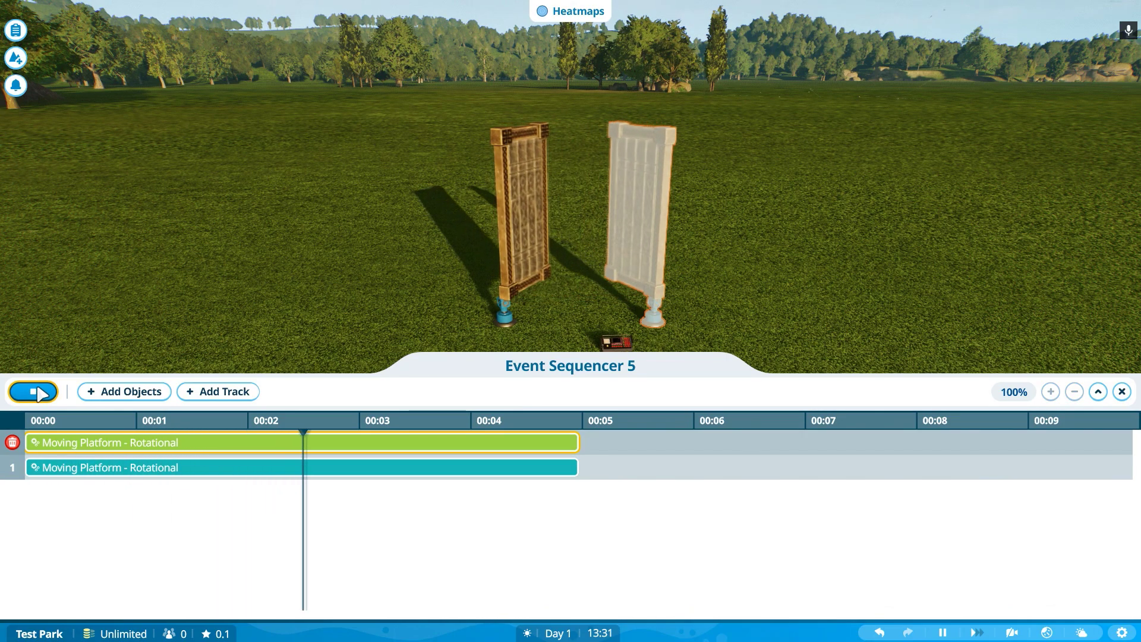
pyautogui.click(158, 471)
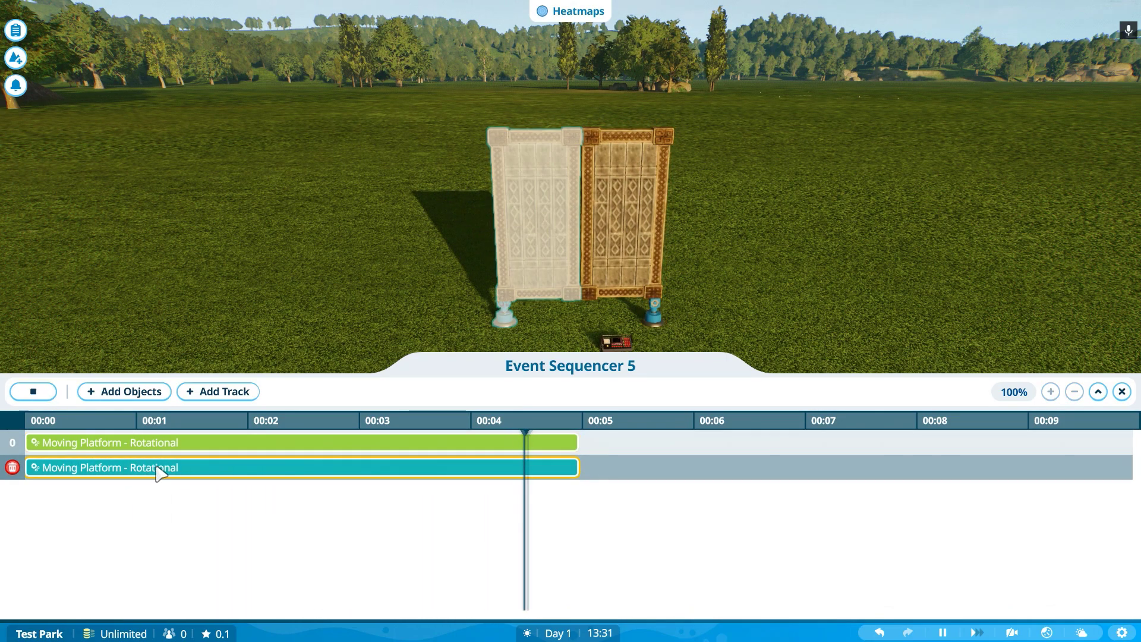
pyautogui.moveTo(140, 471); pyautogui.dragTo(197, 473)
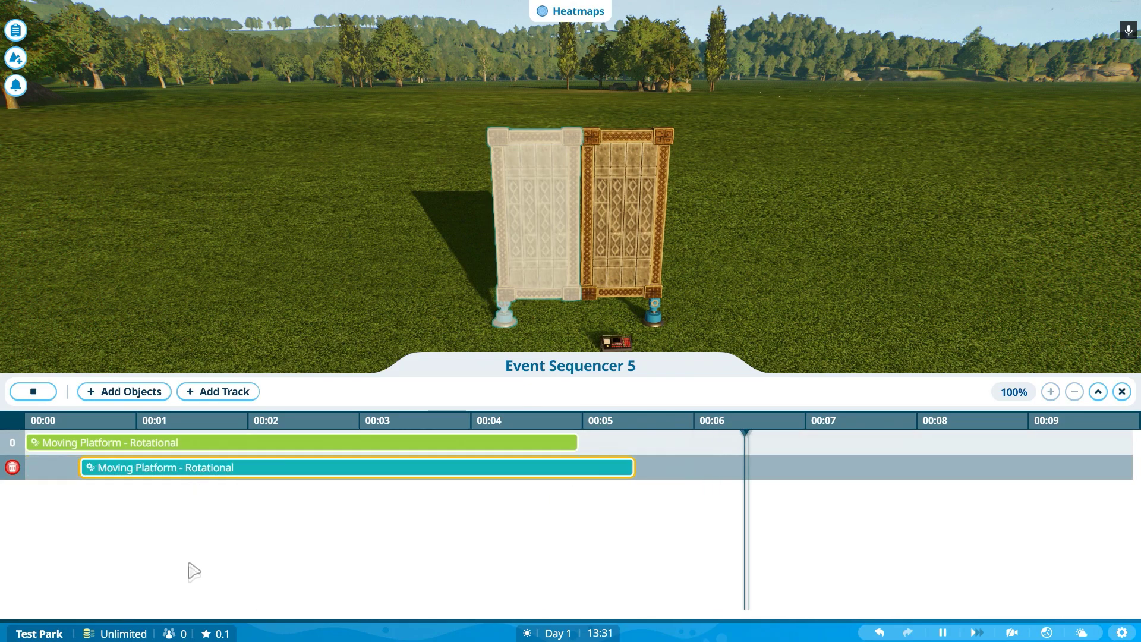
pyautogui.click(89, 442)
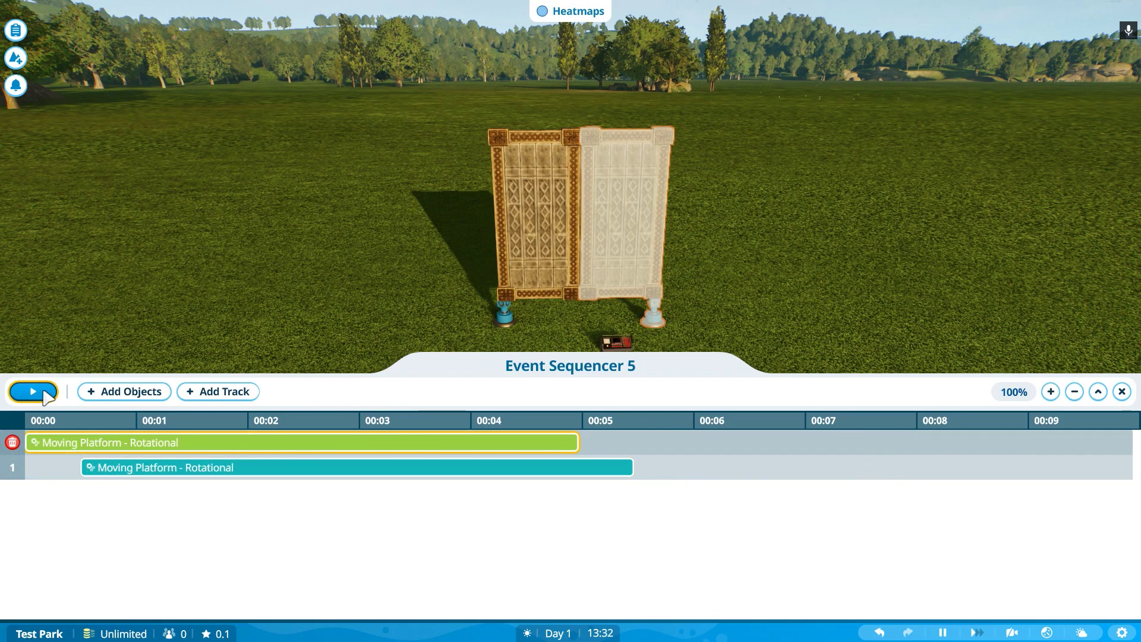
pyautogui.click(44, 391)
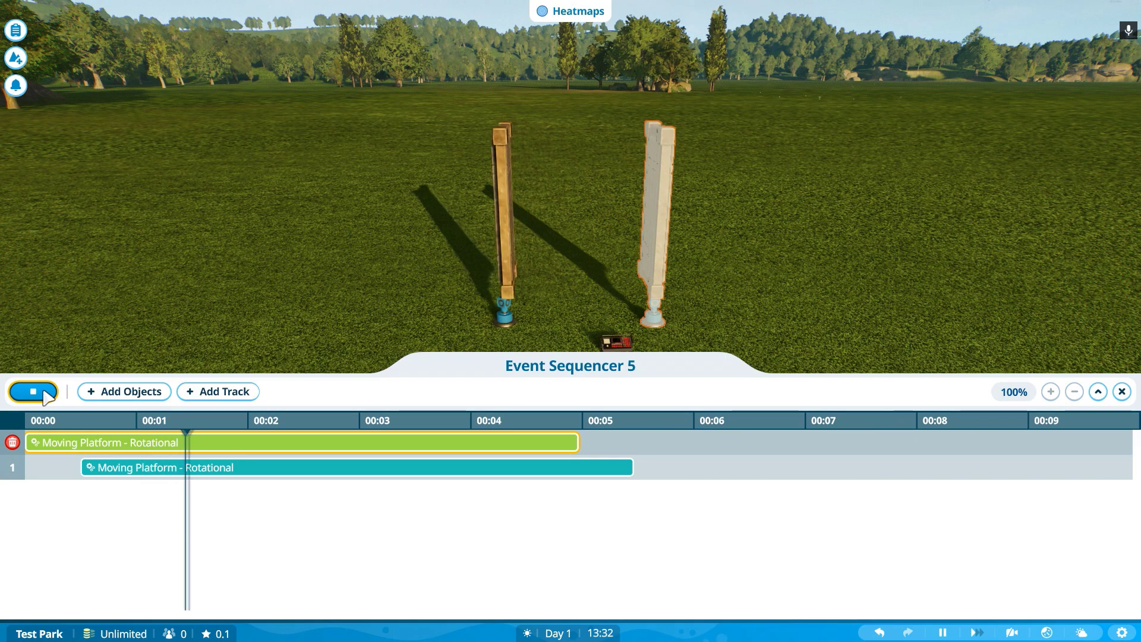
# Step: Start the lower platform clip at 00:00 and the upper one at about 0.6 s, preview the sequence, and close the sequence editor
pyautogui.click(115, 470)
pyautogui.moveTo(114, 469); pyautogui.dragTo(156, 446)
pyautogui.click(47, 392)
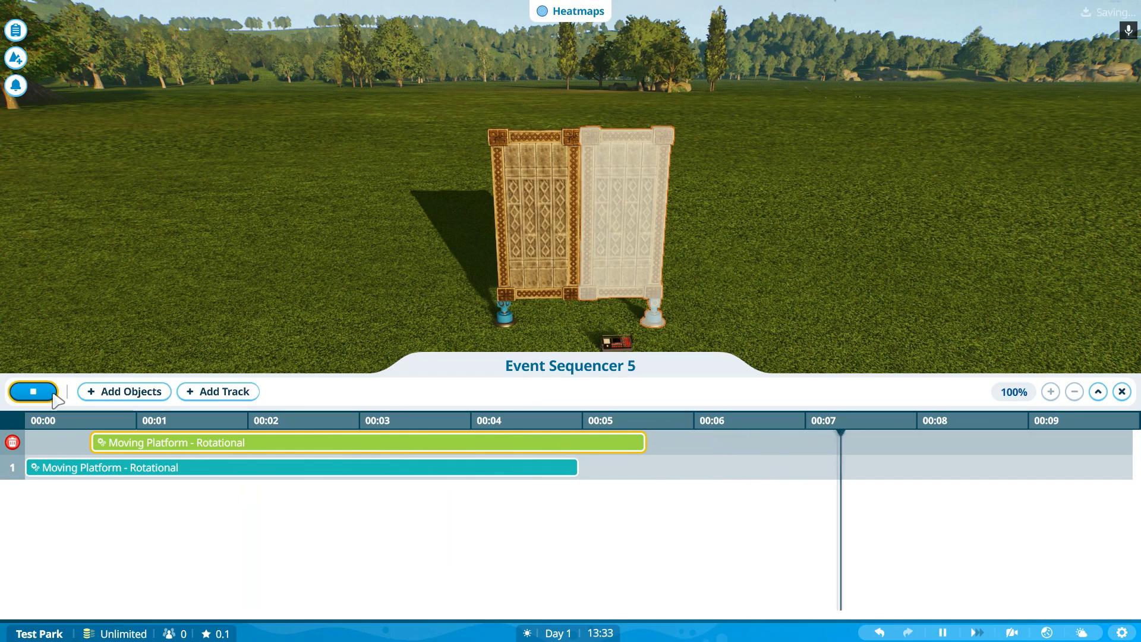
pyautogui.click(53, 396)
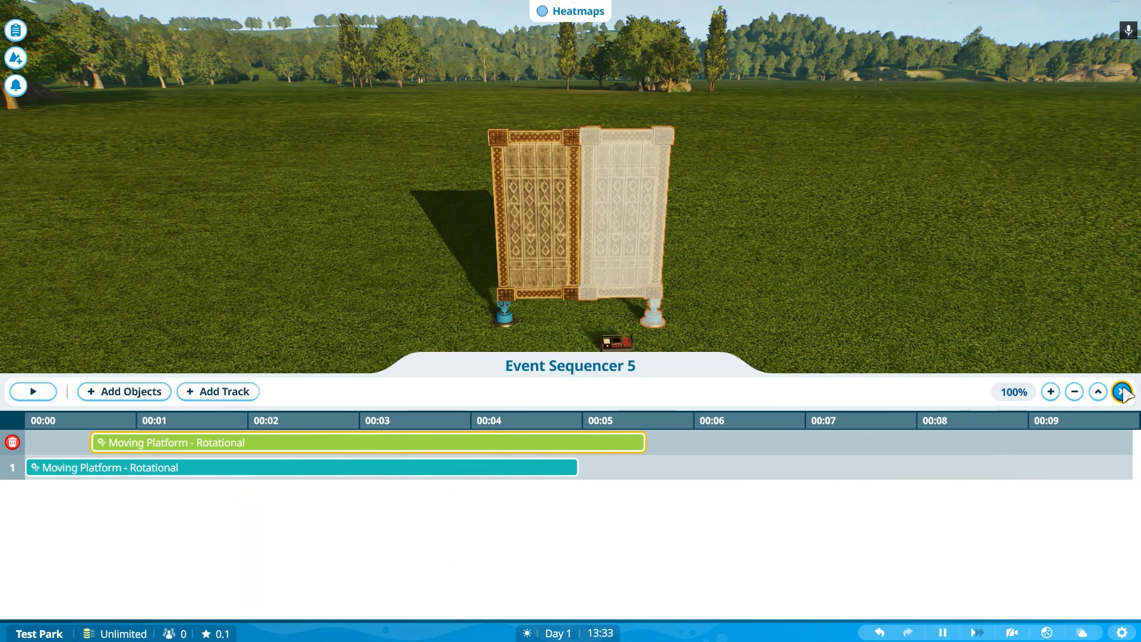
pyautogui.click(1122, 392)
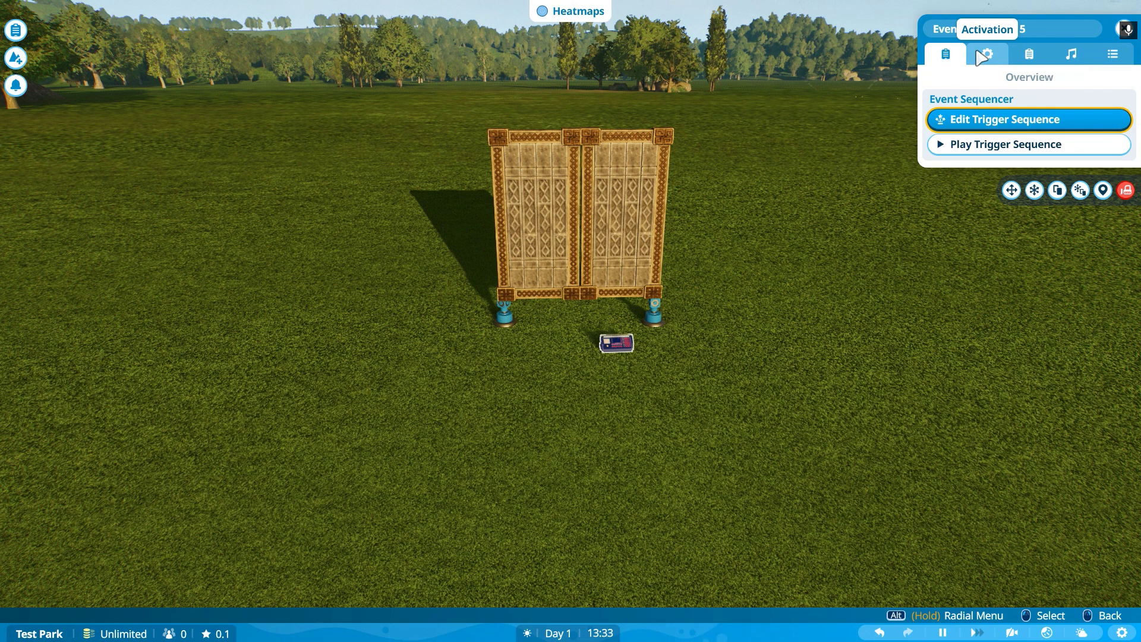
# Step: Set the Event Sequencer's self activation to Looping and on Trigger with an Hourly loop and unrestricted activation times
pyautogui.click(981, 57)
pyautogui.click(988, 121)
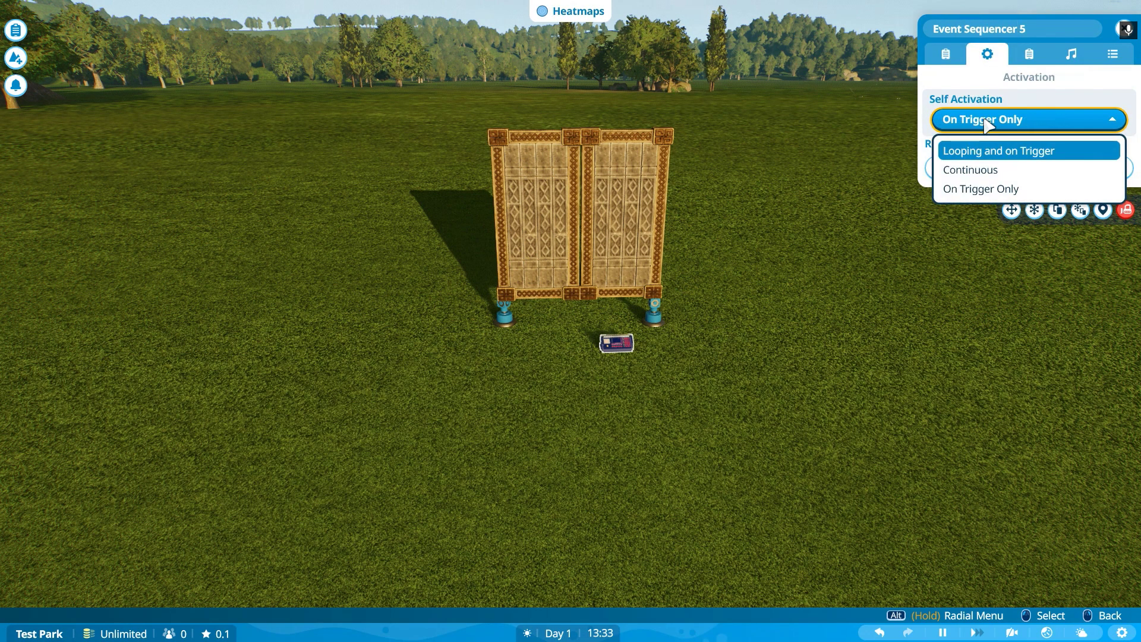
pyautogui.click(991, 189)
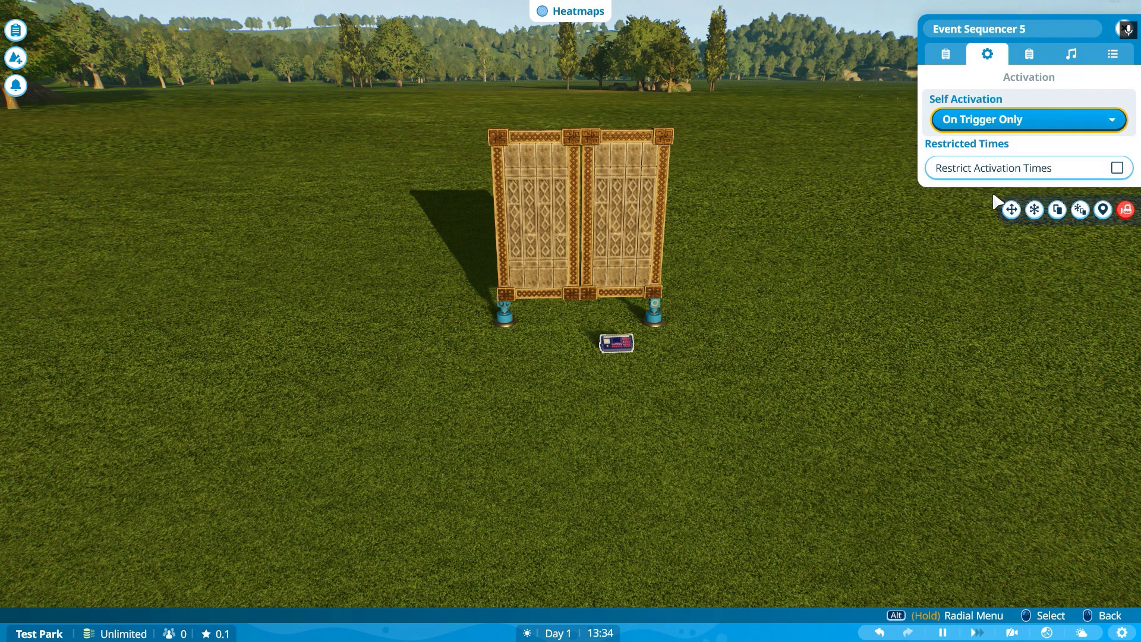
pyautogui.click(997, 122)
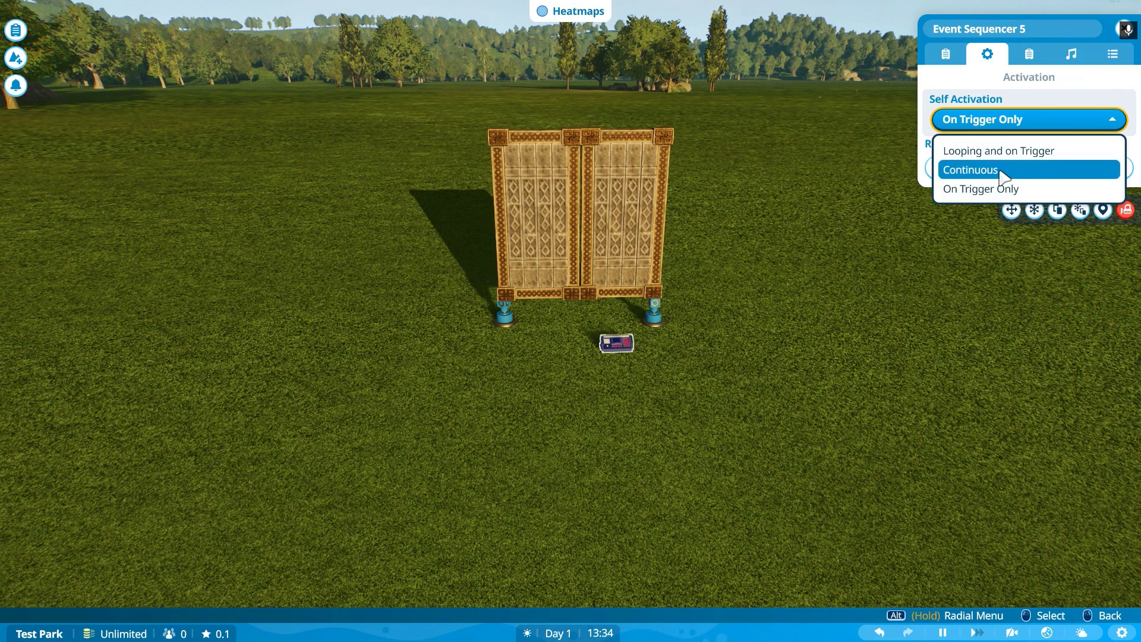
pyautogui.click(1001, 171)
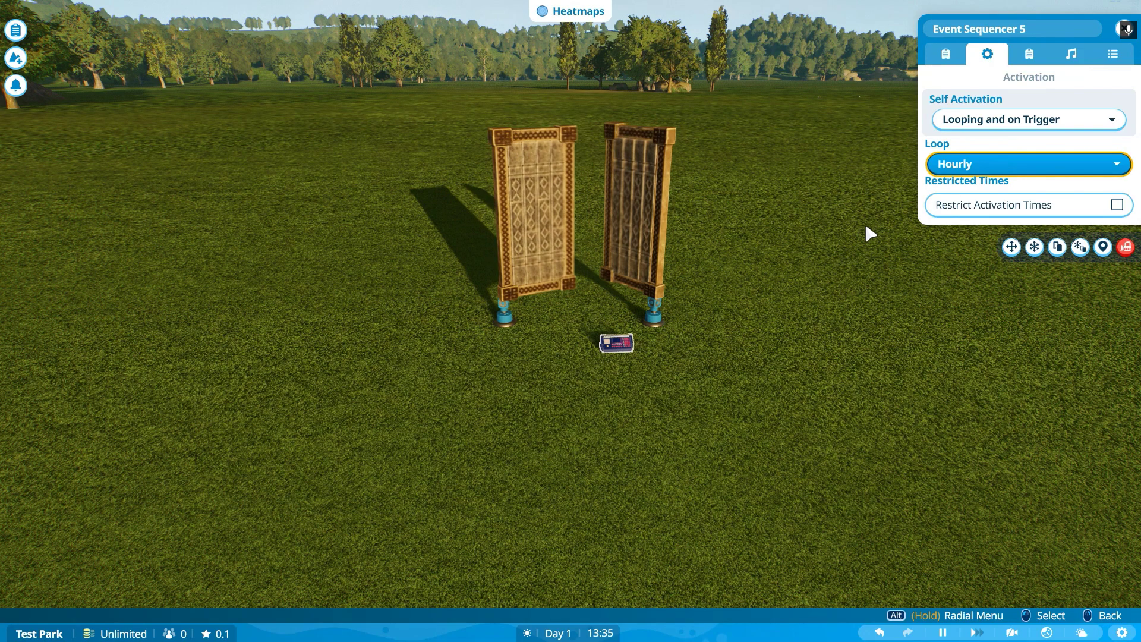
pyautogui.click(1004, 167)
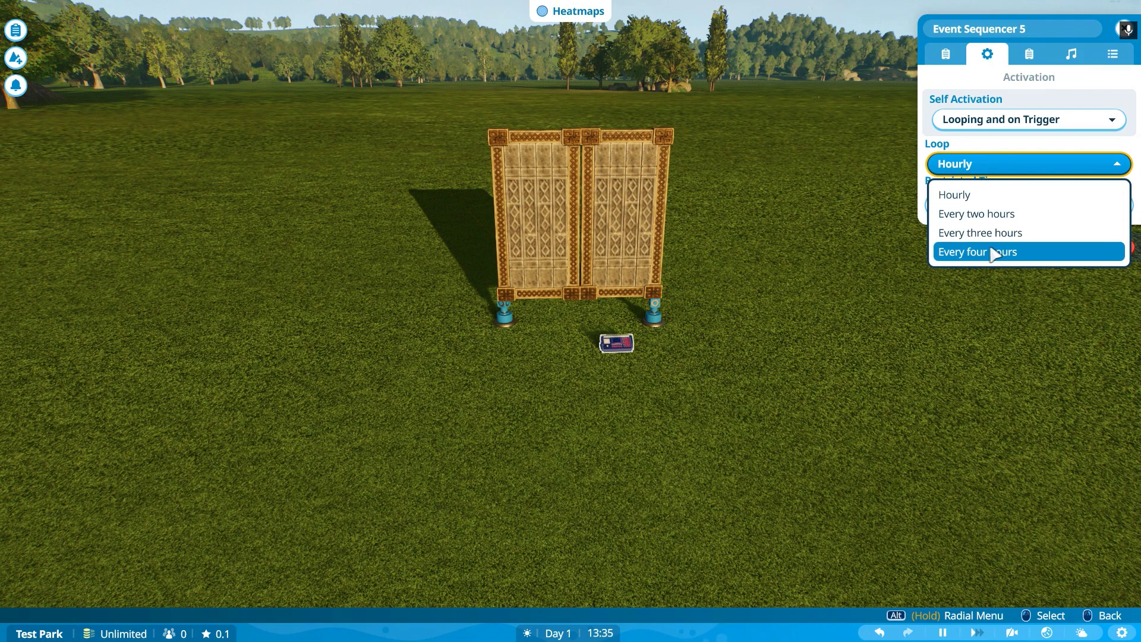
pyautogui.click(1006, 193)
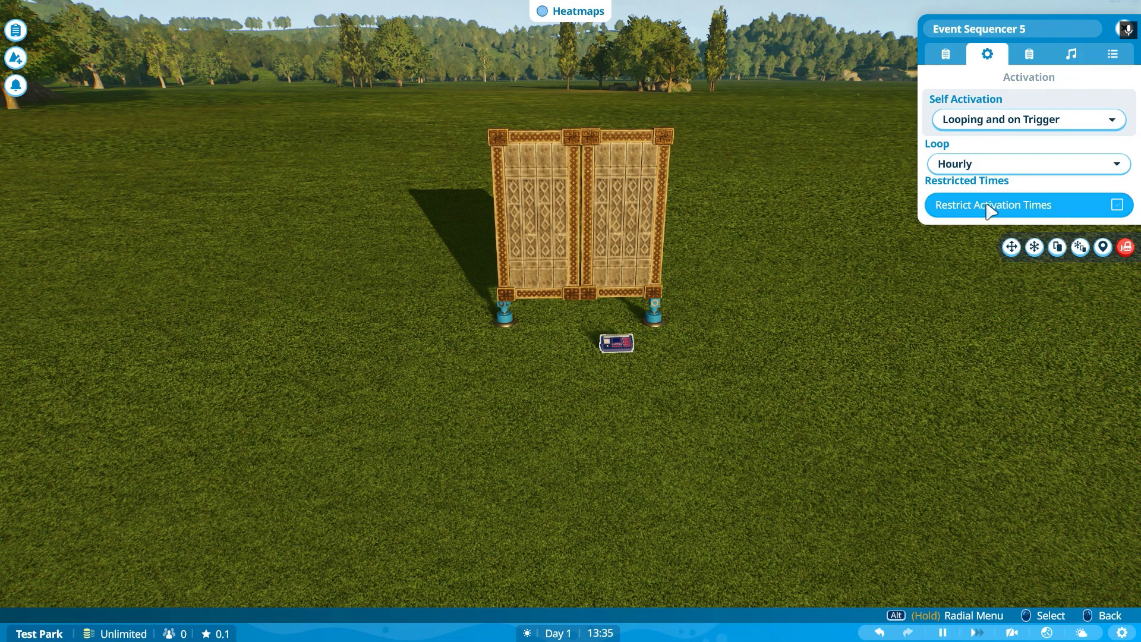
pyautogui.click(990, 209)
pyautogui.click(1026, 205)
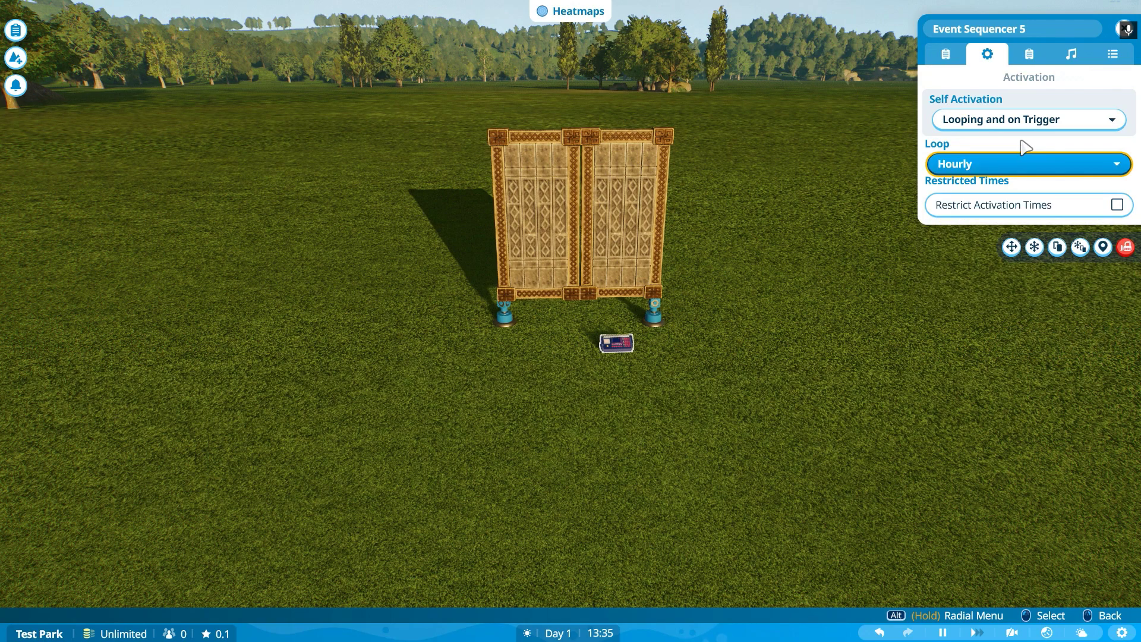
# Step: Create a trigger sequence for the Ghost Train and place a new trigger on the track just in front of the double doors
pyautogui.click(1121, 30)
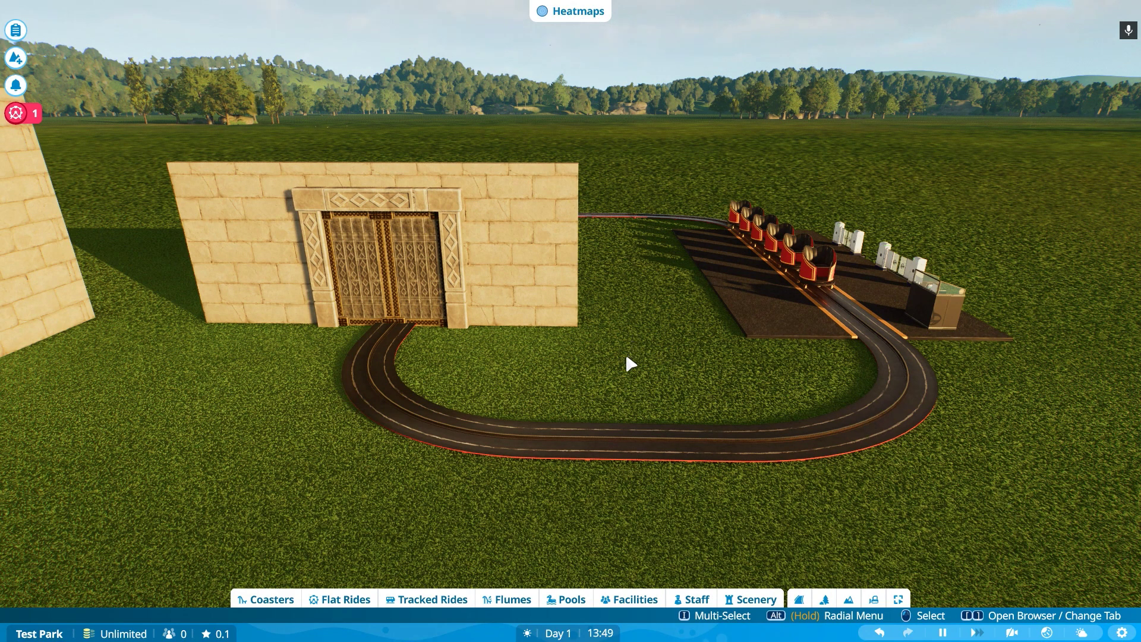
pyautogui.moveTo(631, 365); pyautogui.dragTo(742, 258)
pyautogui.click(798, 459)
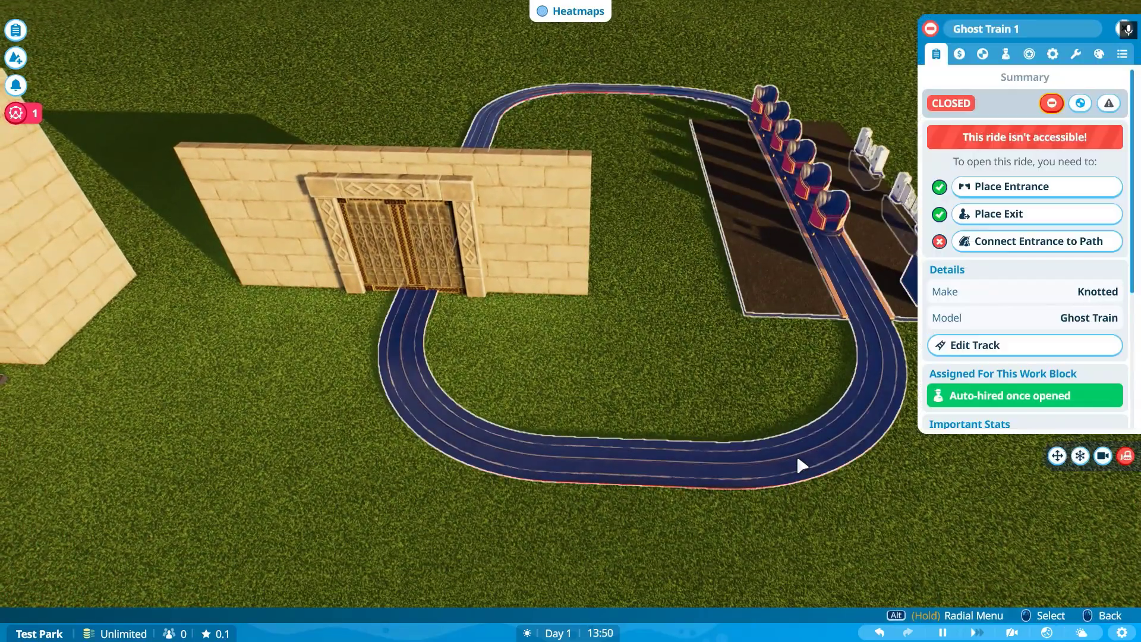
pyautogui.click(1099, 55)
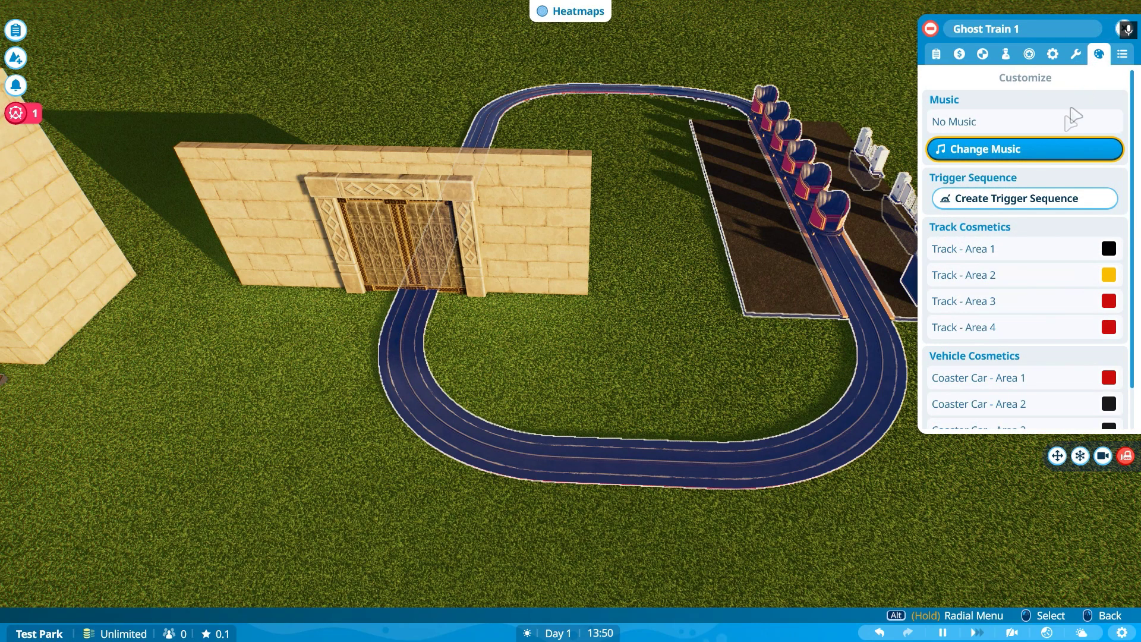
pyautogui.click(981, 205)
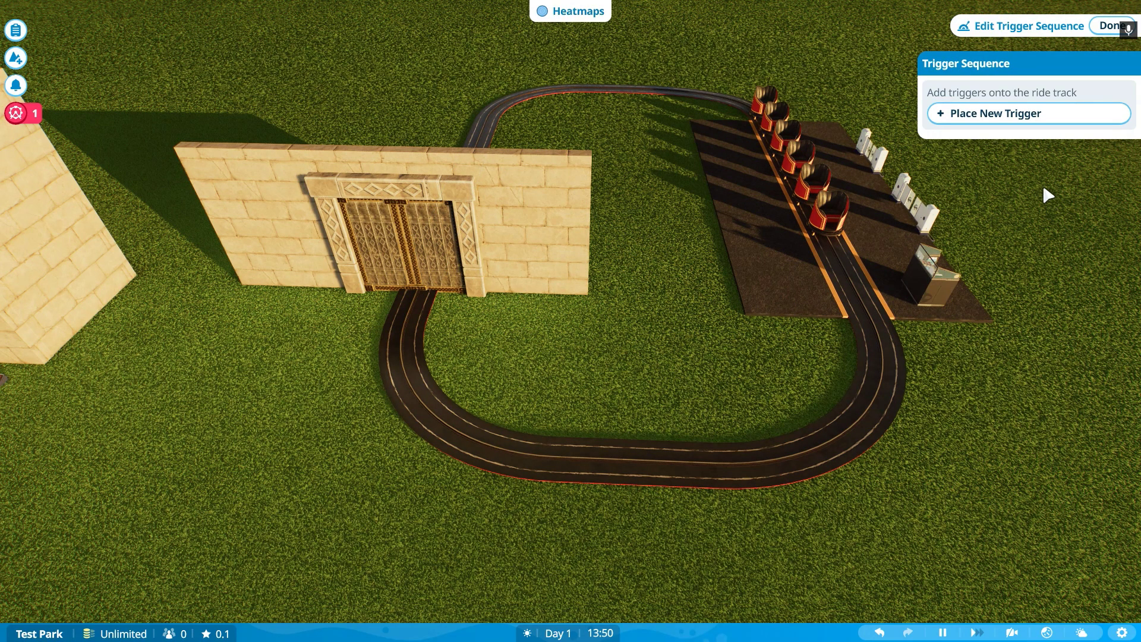
pyautogui.click(1018, 119)
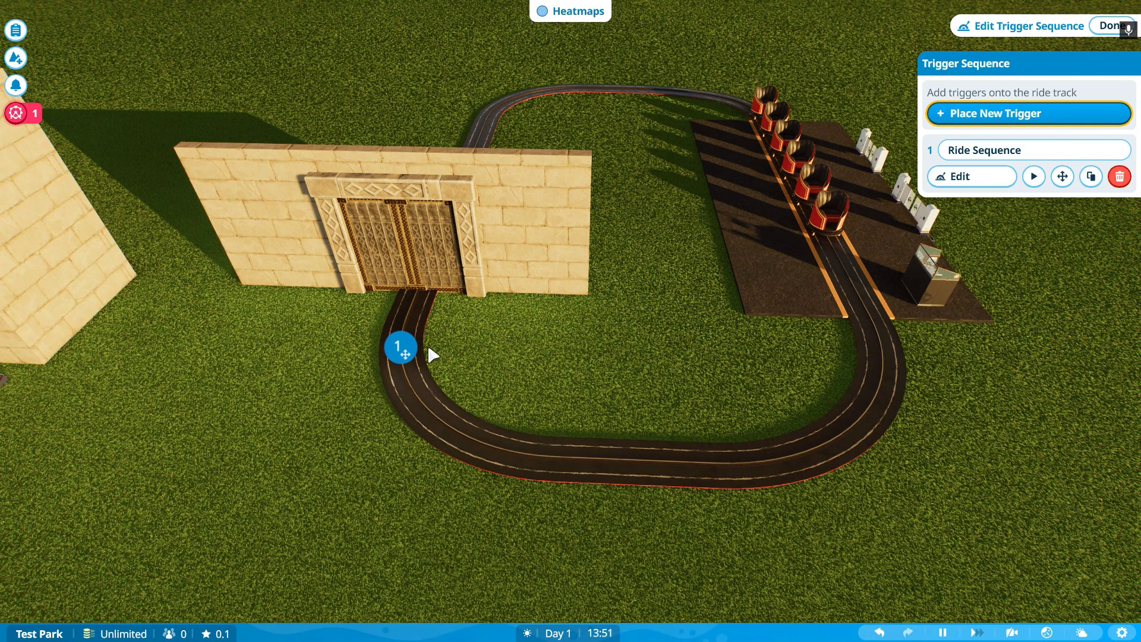
pyautogui.moveTo(429, 351); pyautogui.dragTo(504, 341)
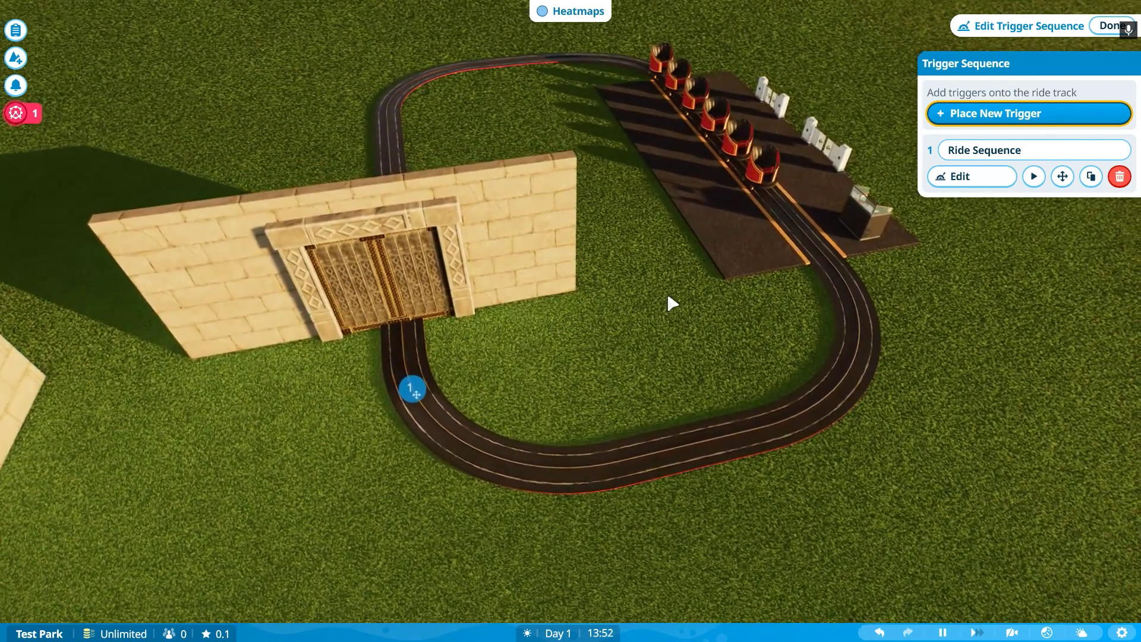
# Step: Open the placed trigger's Ride Sequence for editing and add both rotational platforms of the double doors as objects
pyautogui.moveTo(672, 303); pyautogui.dragTo(637, 311)
pyautogui.scroll(4, 636, 311)
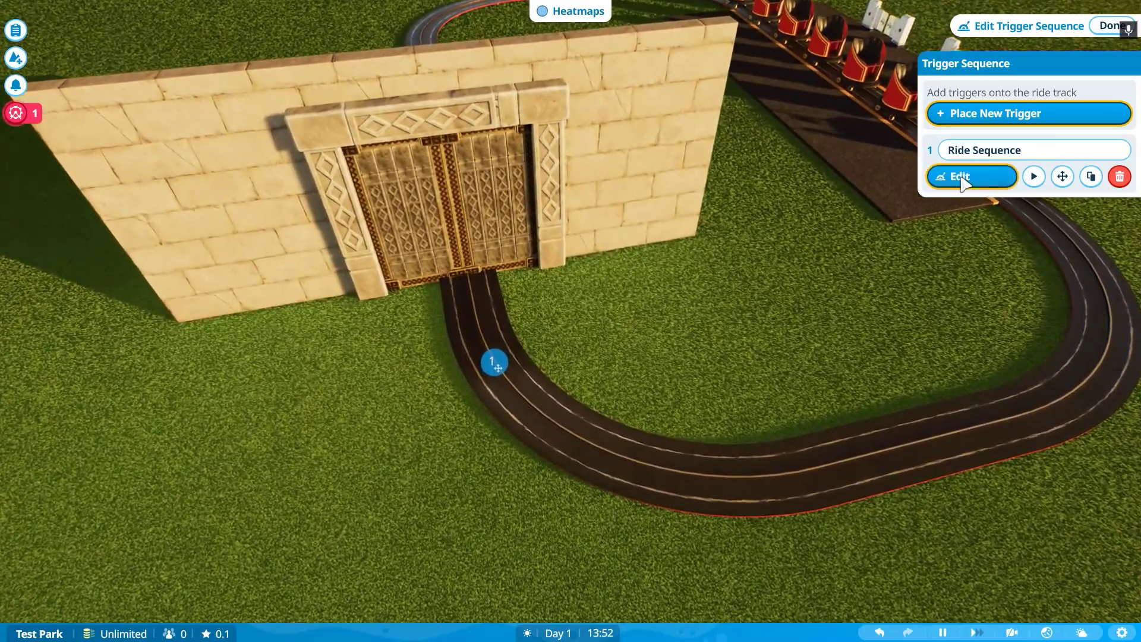
pyautogui.click(962, 178)
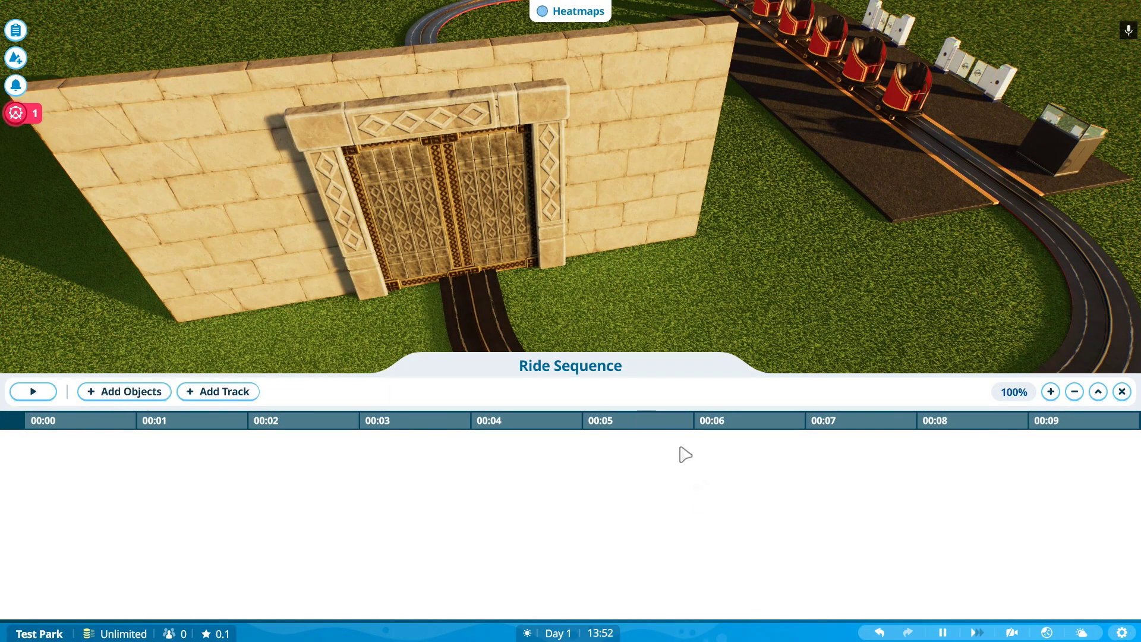
pyautogui.click(108, 394)
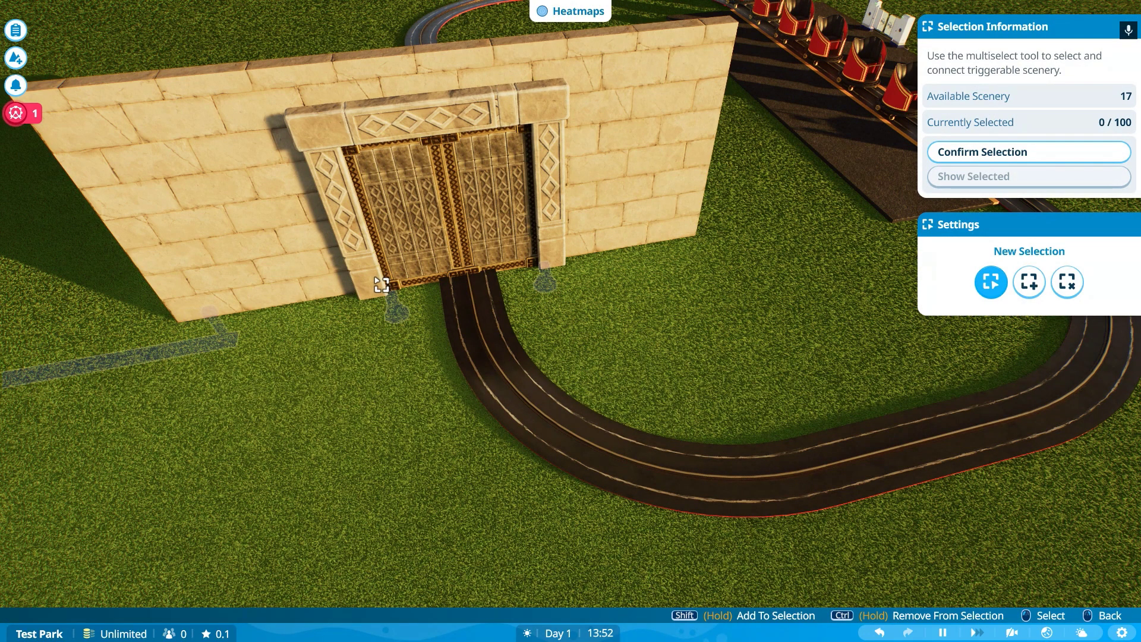
pyautogui.scroll(3, 388, 283)
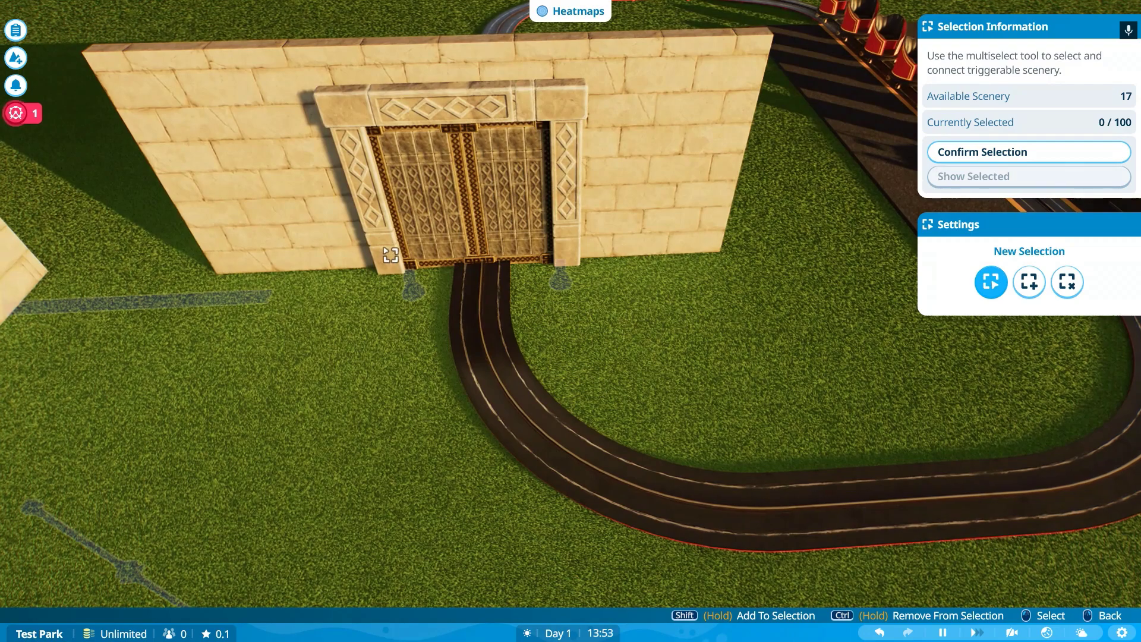
pyautogui.moveTo(386, 251); pyautogui.dragTo(603, 331)
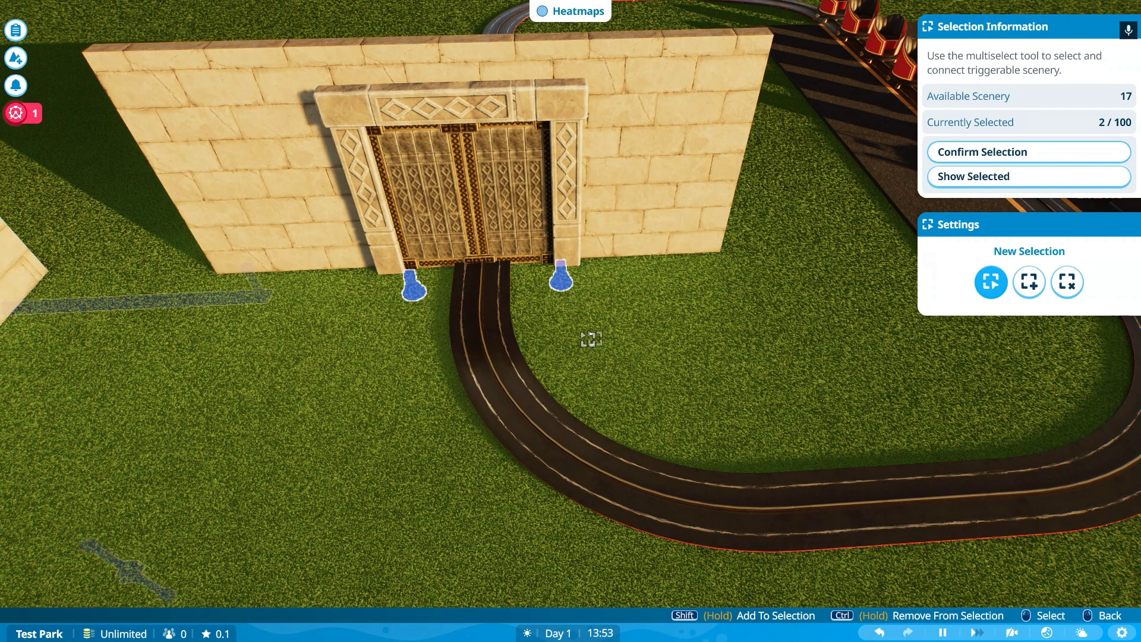
pyautogui.click(982, 152)
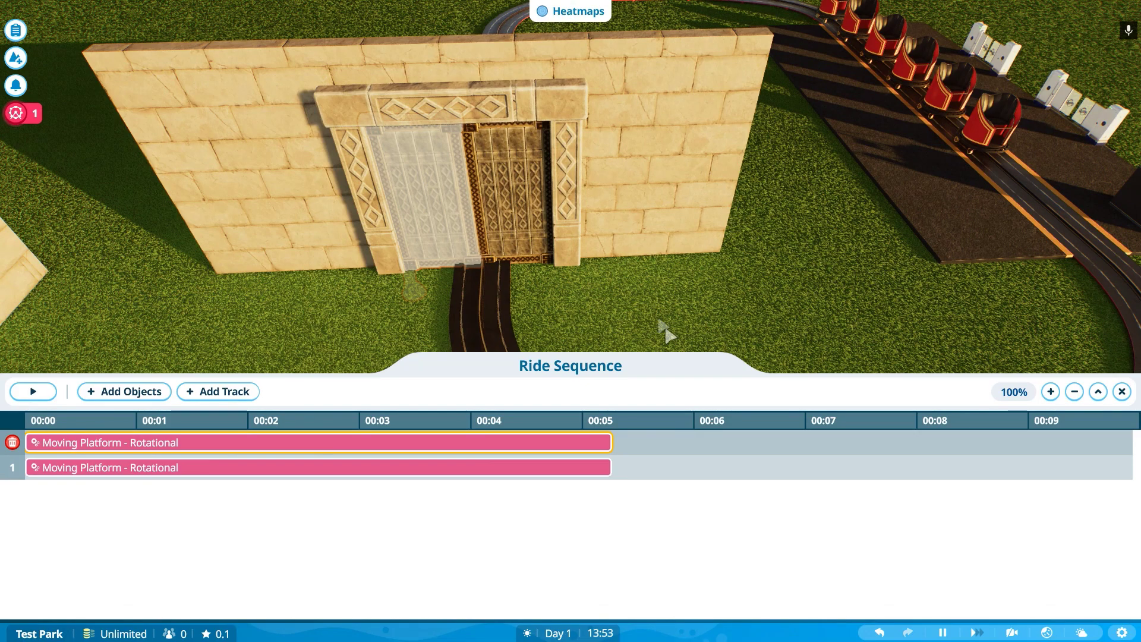
pyautogui.moveTo(600, 273); pyautogui.dragTo(655, 272)
pyautogui.moveTo(654, 324); pyautogui.dragTo(624, 324)
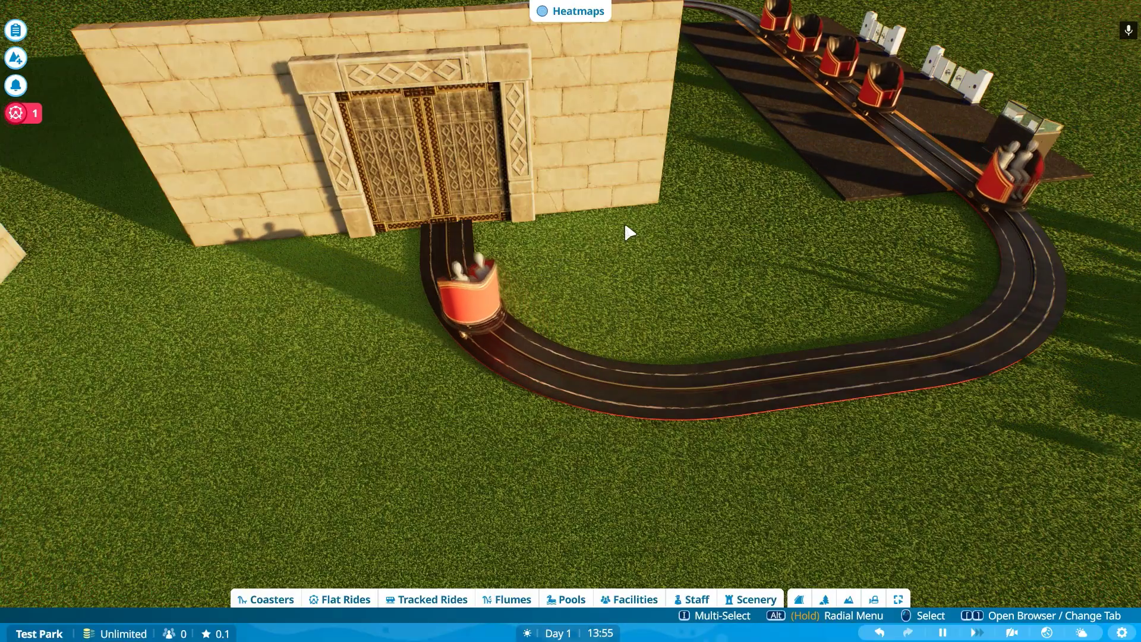
# Step: Watch the running Ghost Train cars pass through the double doors to check the timing of the door movement
pyautogui.moveTo(629, 237); pyautogui.dragTo(671, 223)
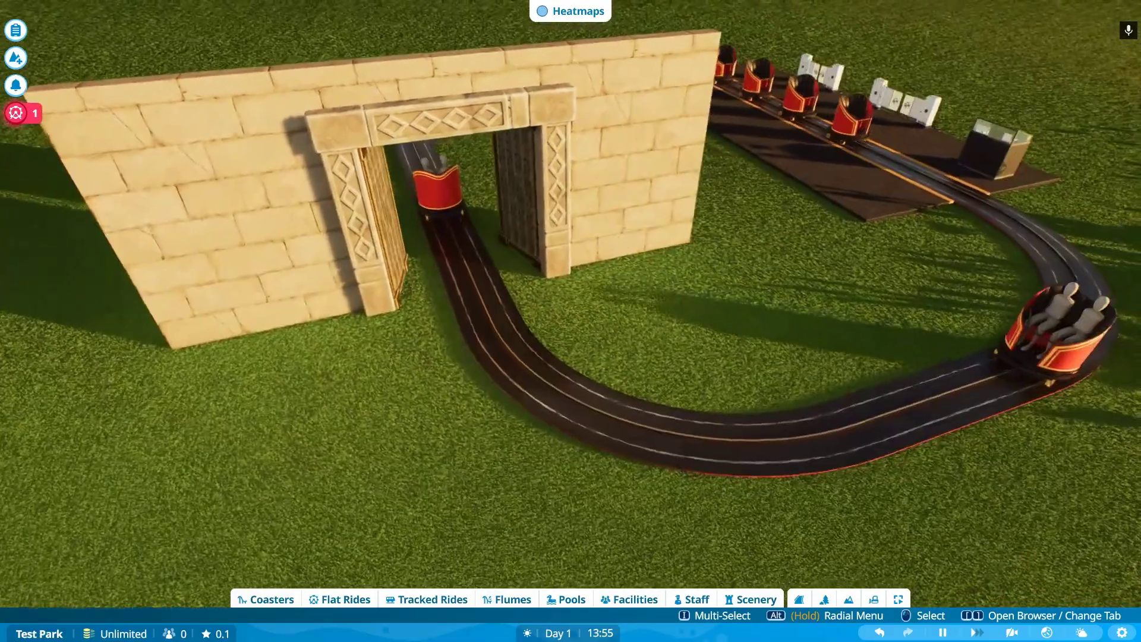
pyautogui.scroll(4, 612, 241)
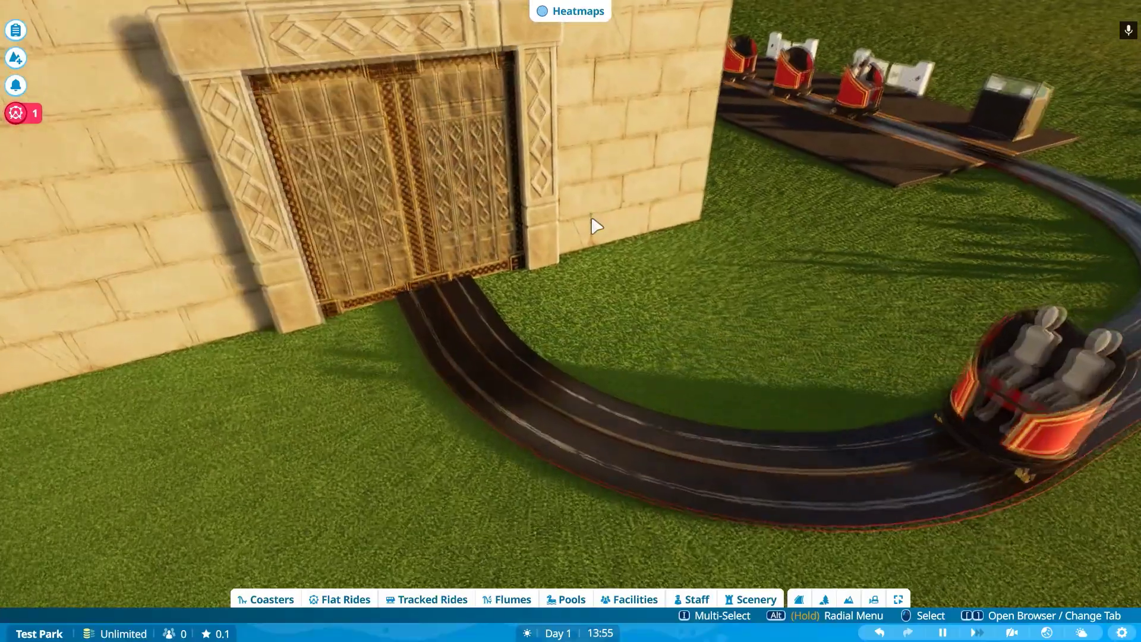
pyautogui.scroll(-4, 596, 226)
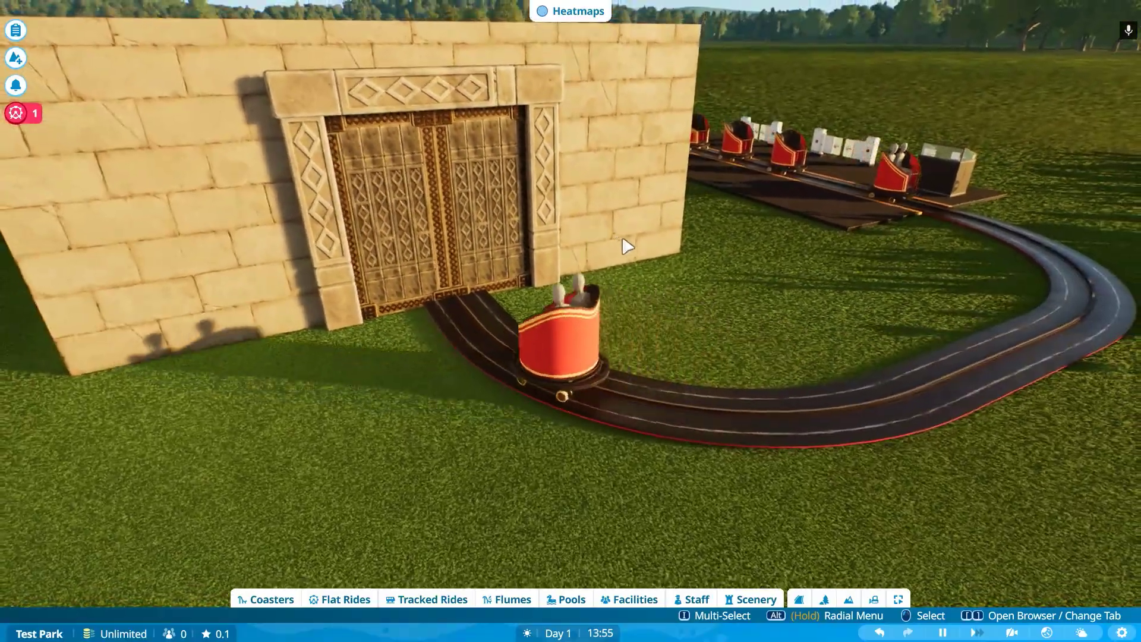
pyautogui.scroll(4, 628, 247)
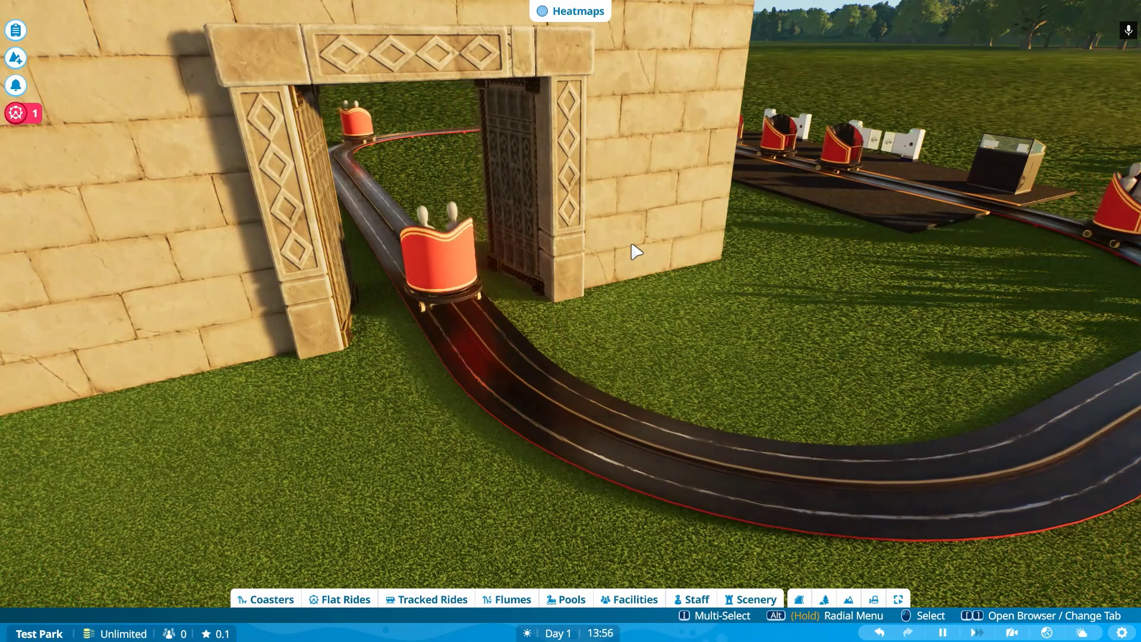
pyautogui.scroll(-4, 637, 252)
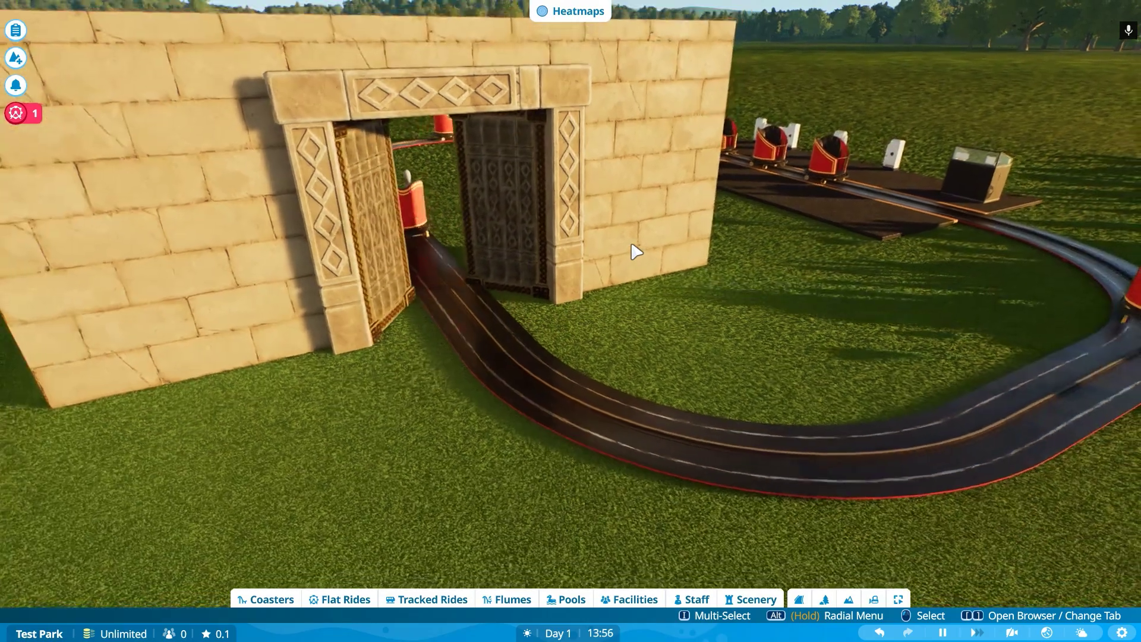